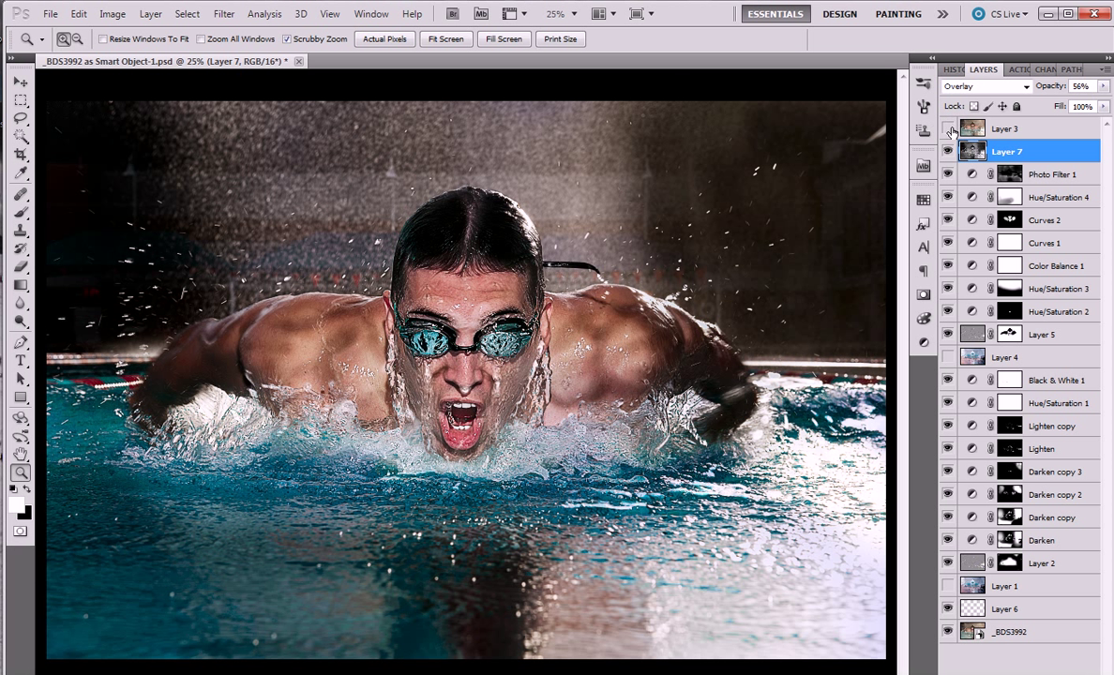
- Toggle Layer 3 on, off and on again to compare the original swimmer photo with the grade
{"action": "left_click", "coordinate": [948, 129]}
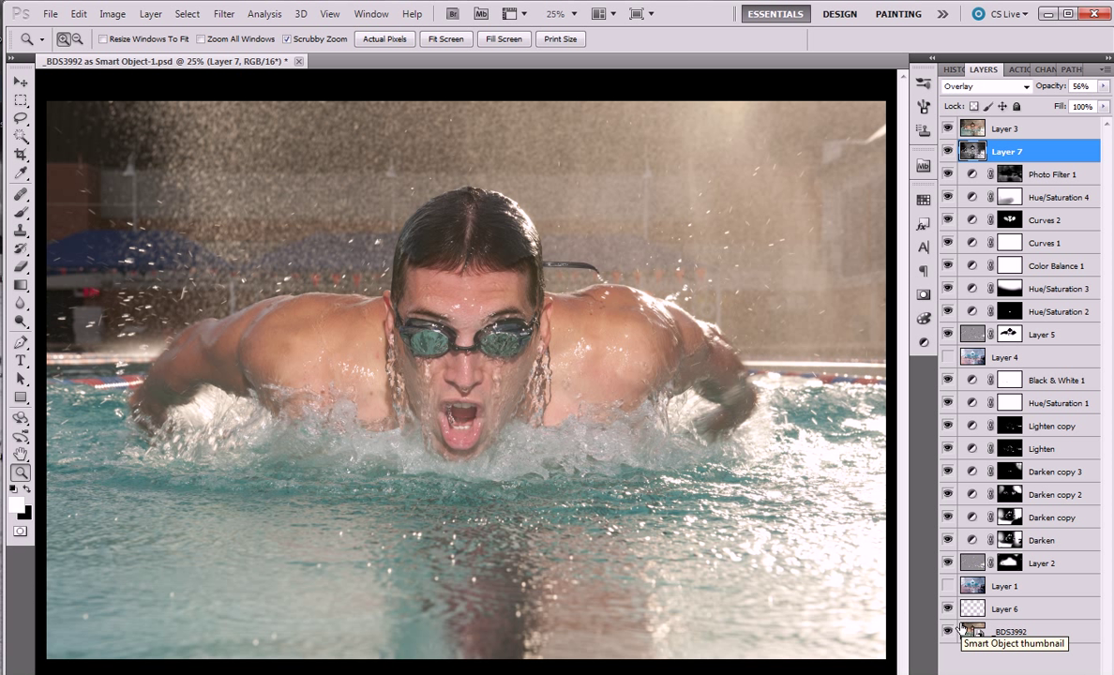
{"action": "left_click", "coordinate": [948, 136]}
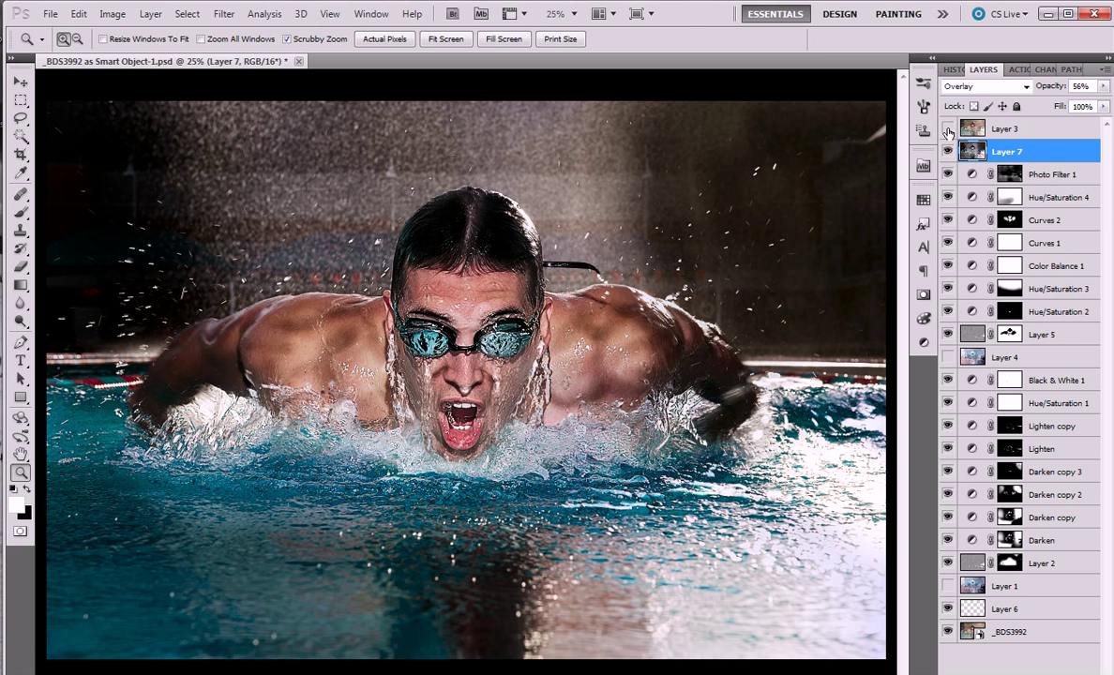
{"action": "left_click", "coordinate": [948, 129]}
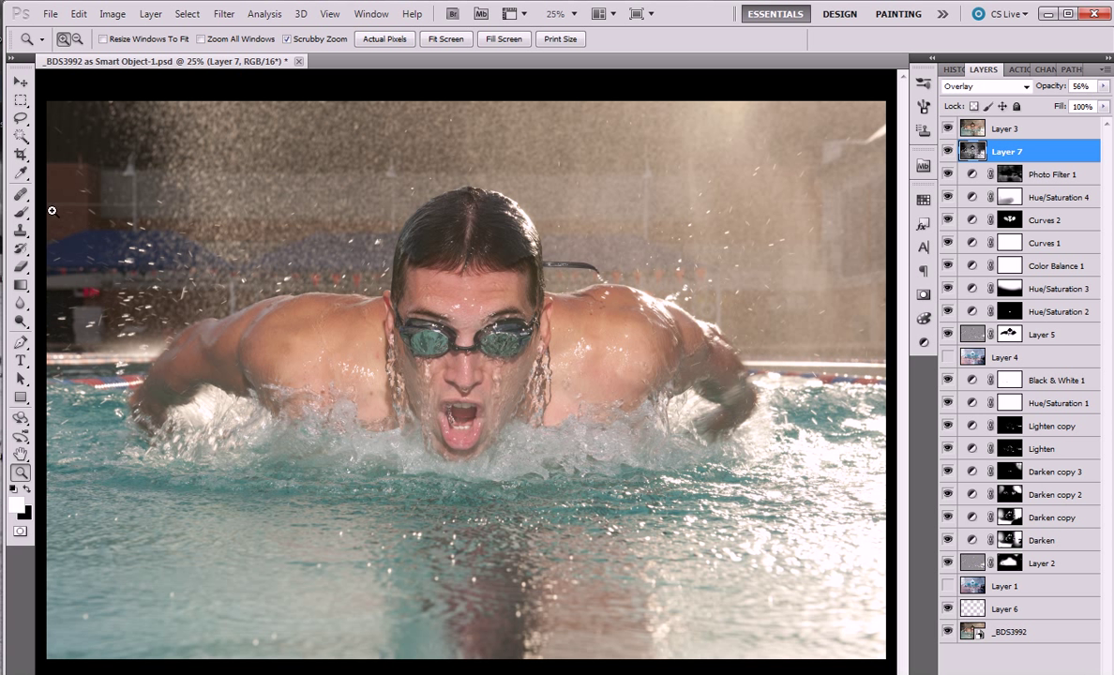
- Select the Brush tool, enlarge it slightly, then switch to the Path Selection tool
{"action": "left_click", "coordinate": [20, 211]}
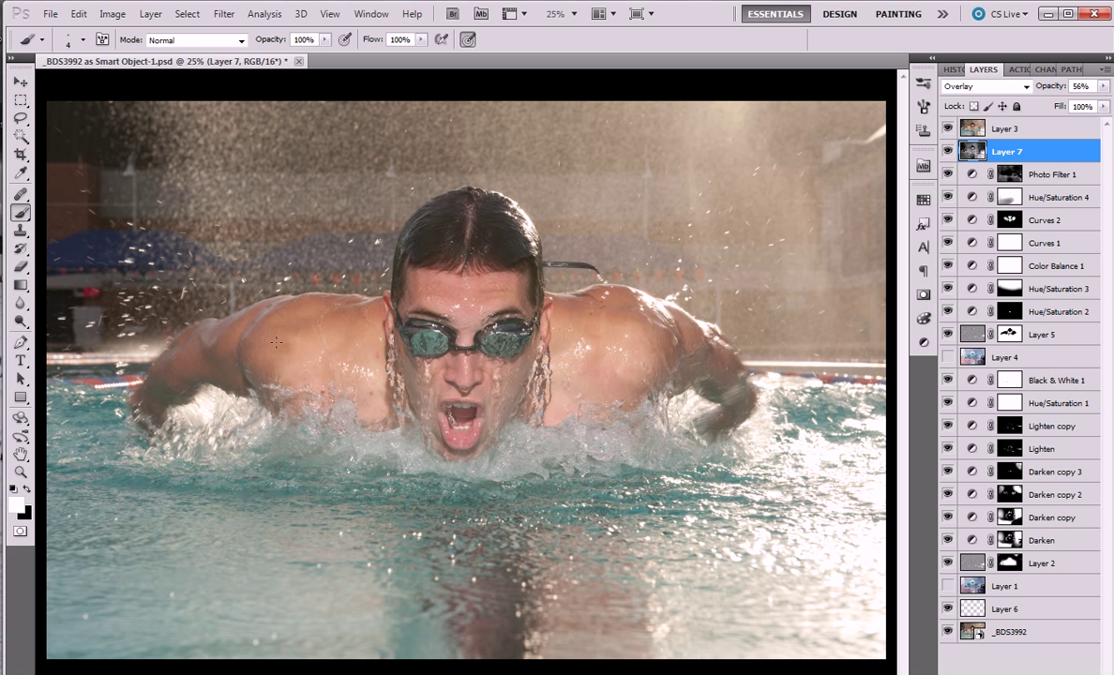
{"action": "key", "text": "bracketright"}
{"action": "key", "text": "bracketright"}
{"action": "left_click", "coordinate": [21, 378]}
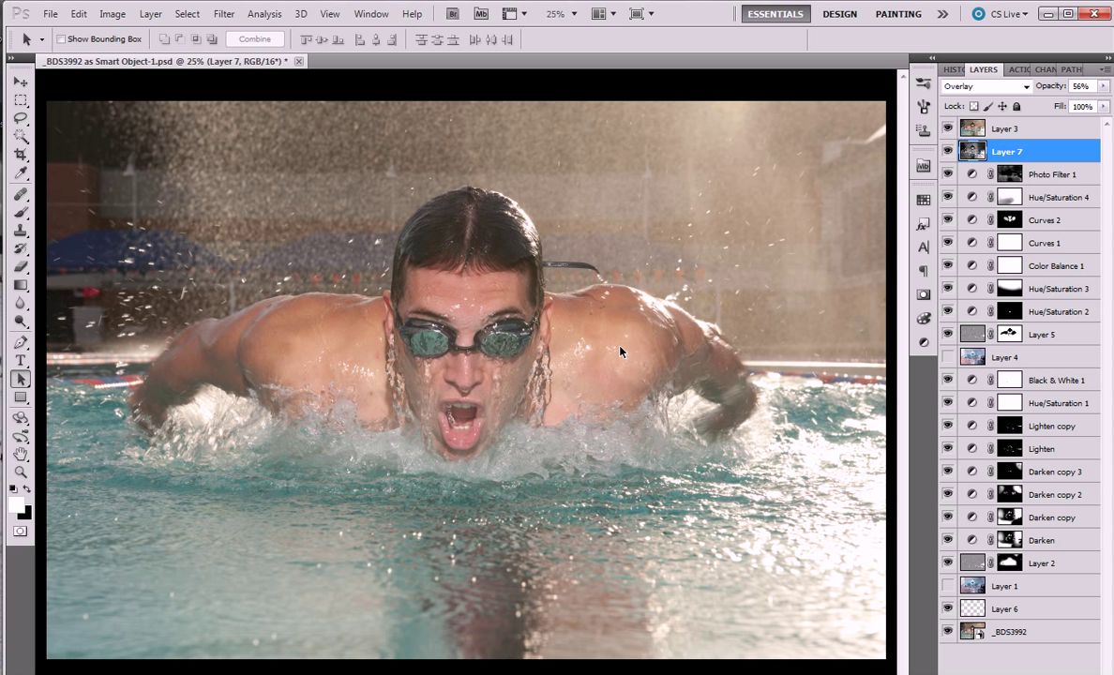
- Toggle Layer 3 repeatedly for a before/after comparison, leaving it hidden
{"action": "left_click", "coordinate": [947, 129]}
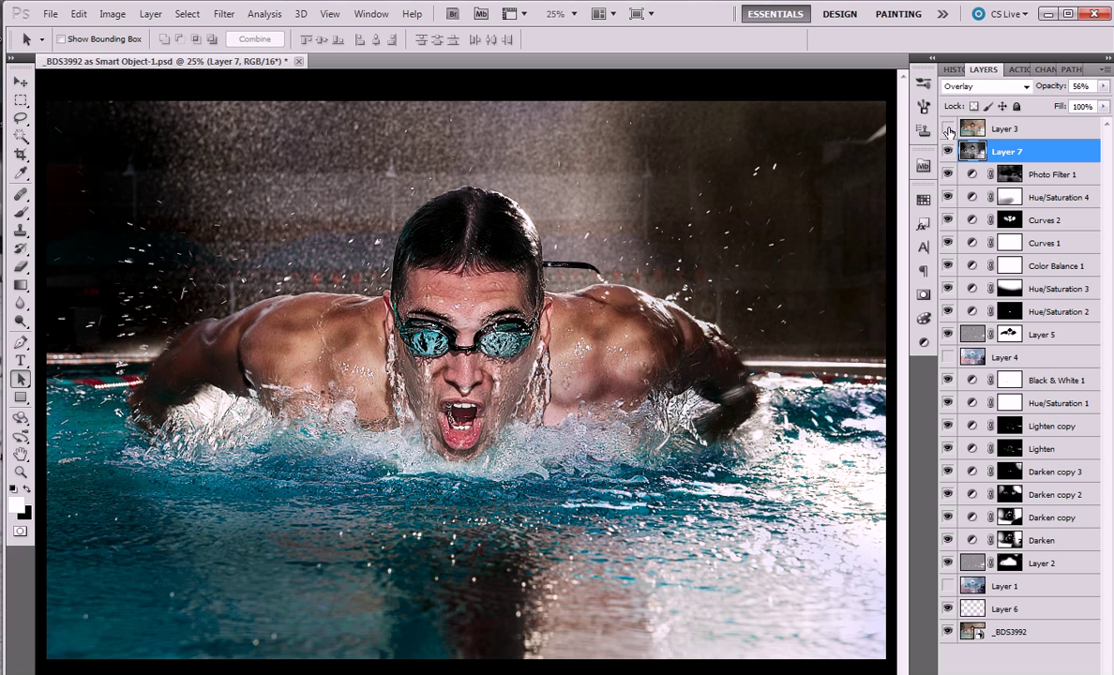
{"action": "left_click", "coordinate": [948, 129]}
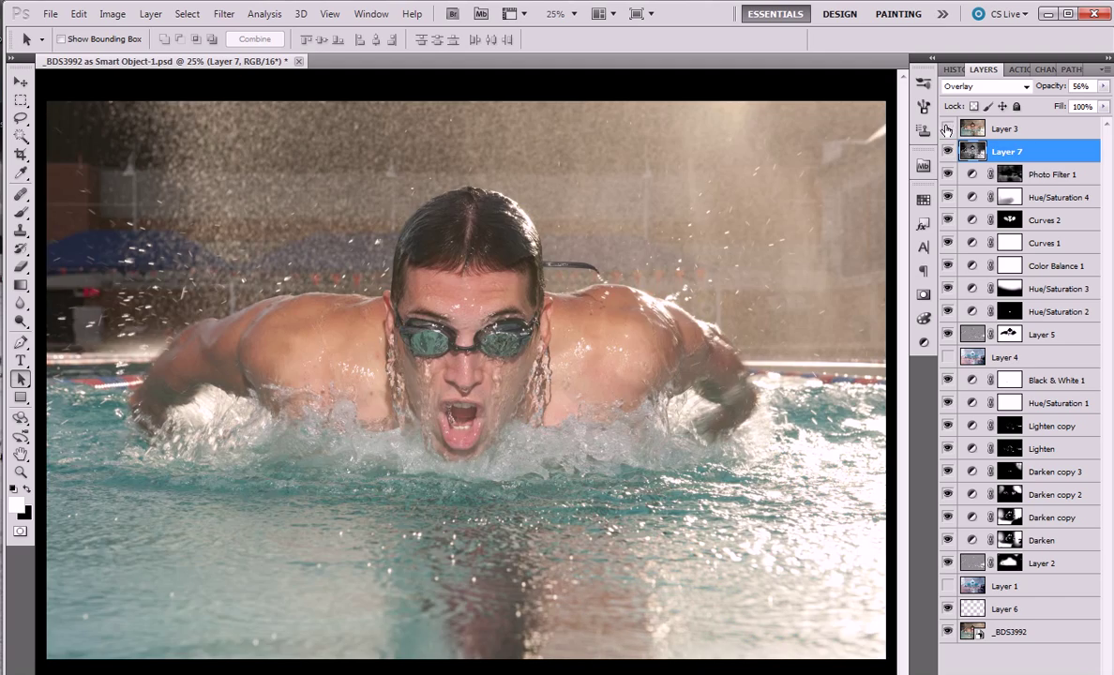
{"action": "left_click", "coordinate": [948, 129]}
{"action": "left_click", "coordinate": [949, 129]}
{"action": "left_click", "coordinate": [947, 129]}
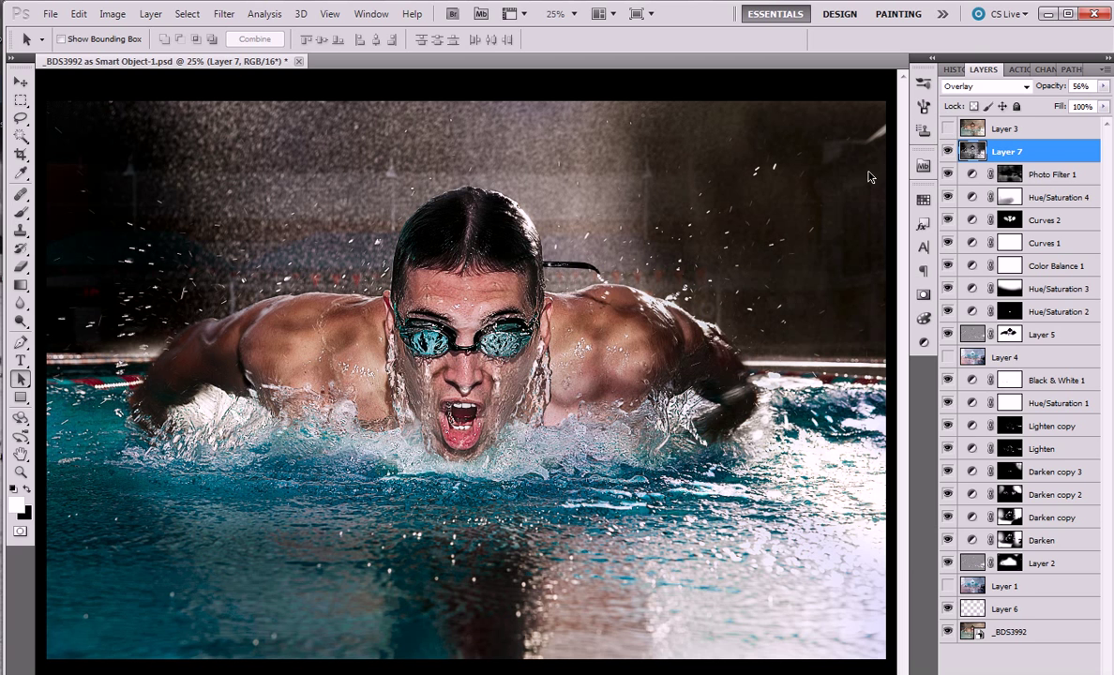
- In Firefox, step forward and back through the pool-shoot album photos, then return to Photoshop
{"action": "key", "text": "alt+Tab"}
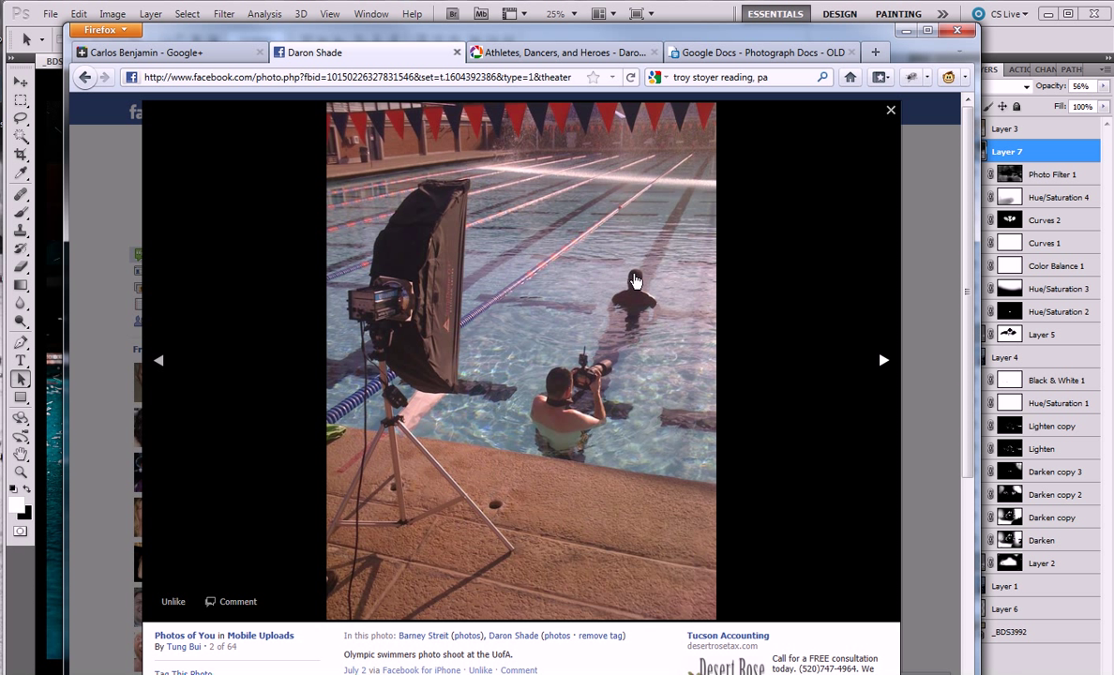
{"action": "left_click", "coordinate": [617, 192]}
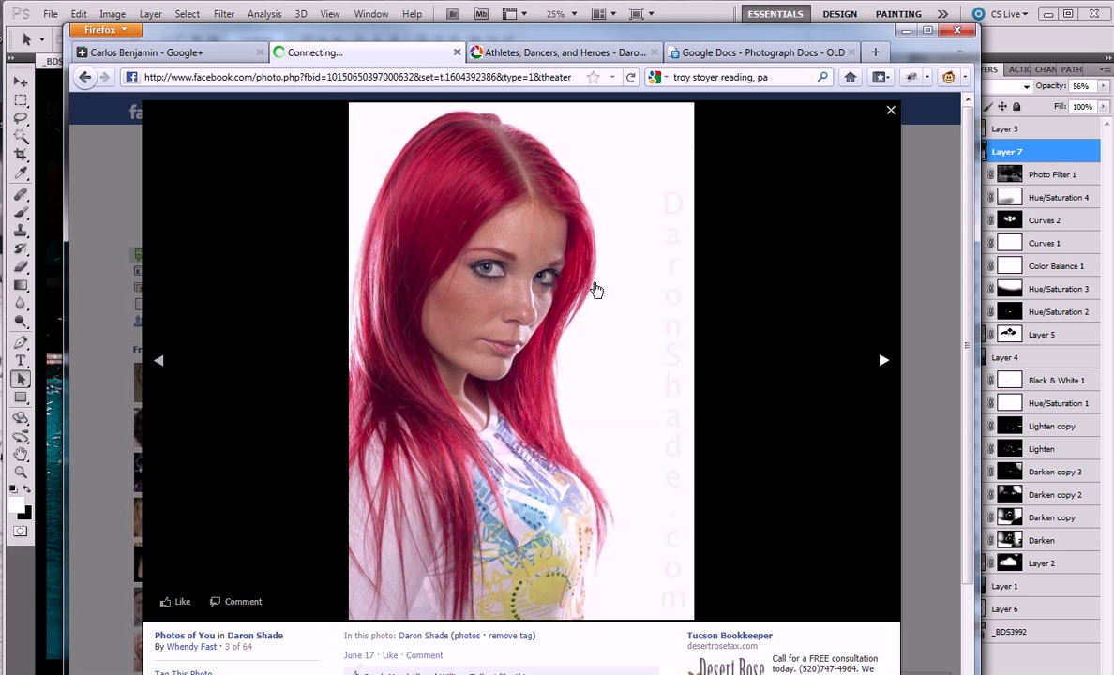
{"action": "left_click", "coordinate": [152, 359]}
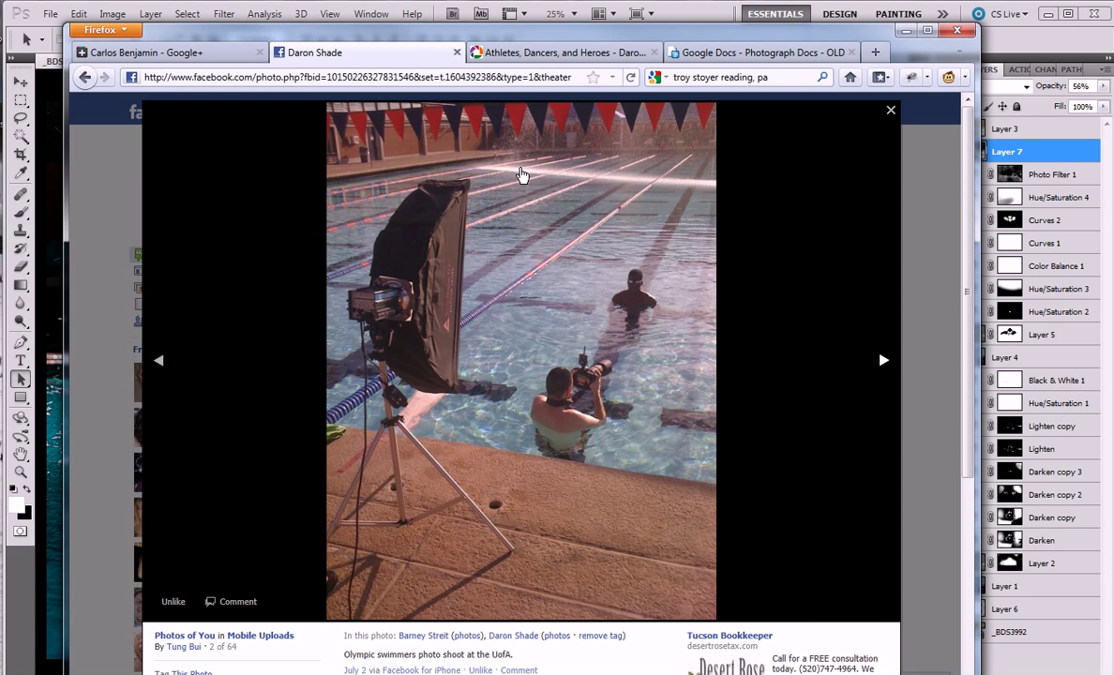
{"action": "left_click", "coordinate": [683, 18]}
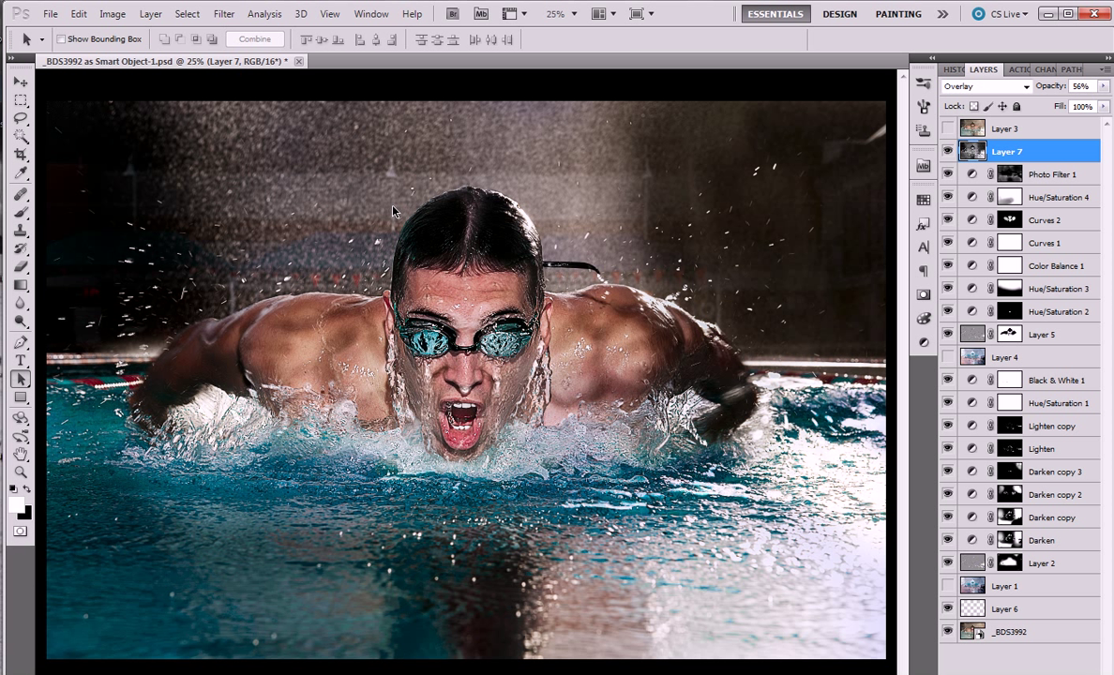
- Hide Layer 7 and the colour-grading adjustment layers, then zoom in on the swimmer's shoulder and face
{"action": "left_click", "coordinate": [948, 151]}
{"action": "left_click_drag", "start_coordinate": [948, 174], "coordinate": [947, 559]}
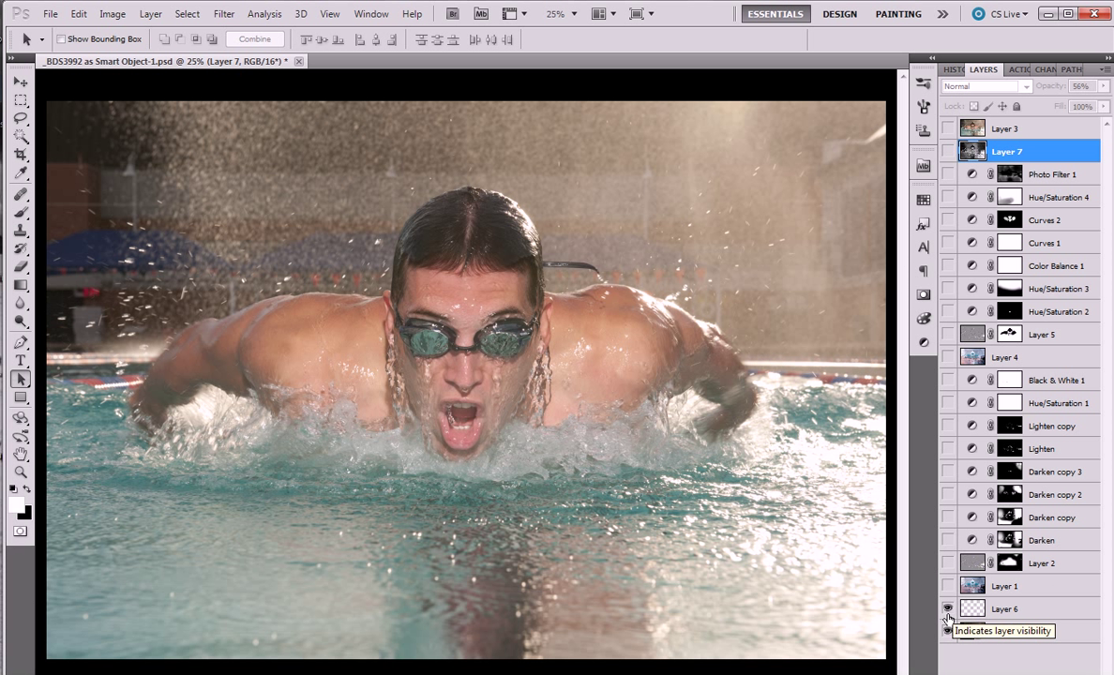
{"action": "left_click", "coordinate": [20, 473]}
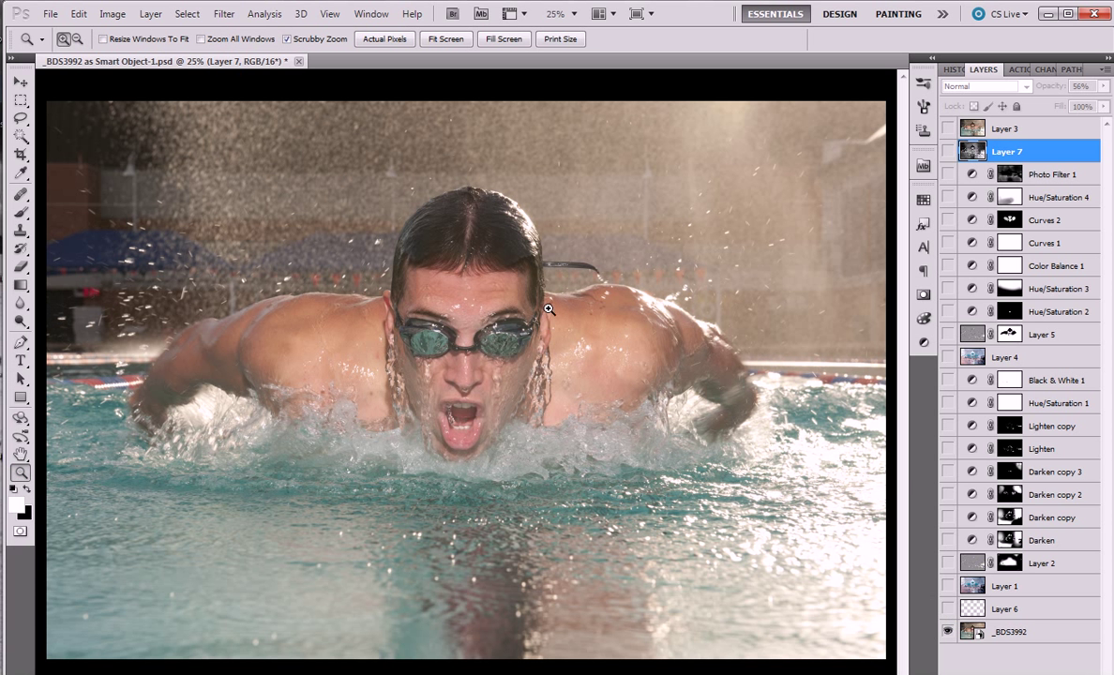
{"action": "left_click_drag", "start_coordinate": [348, 324], "coordinate": [411, 338]}
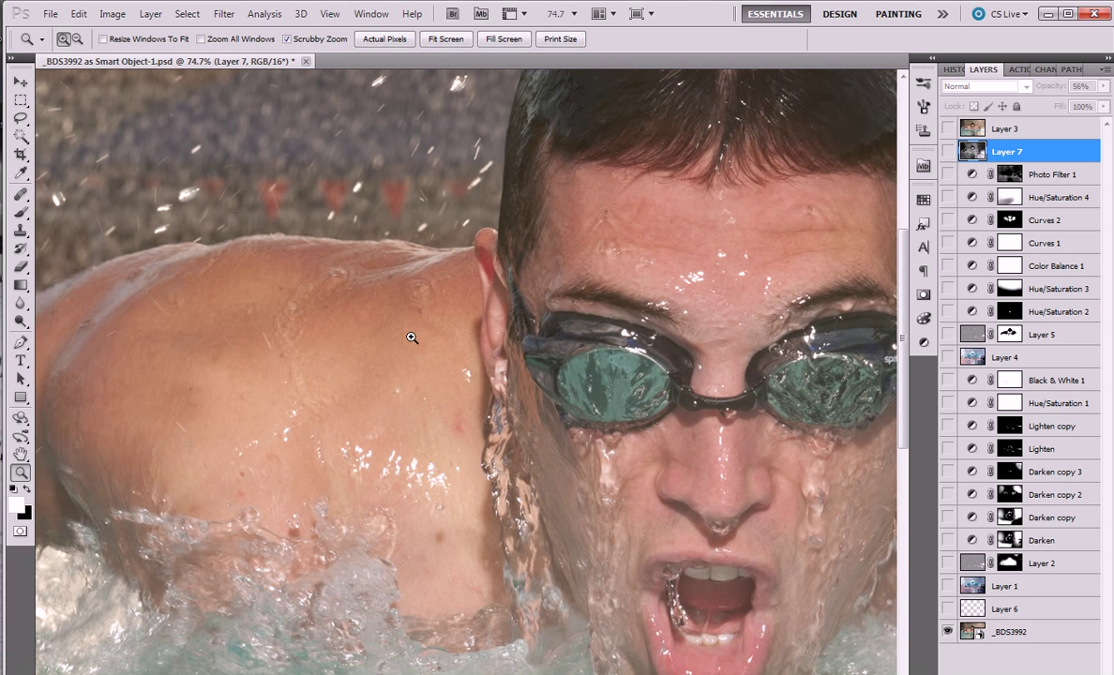
- Compare the shoulder with Layer 6 on and off, leaving it visible, and zoom back out
{"action": "left_click", "coordinate": [947, 610]}
{"action": "left_click", "coordinate": [947, 610]}
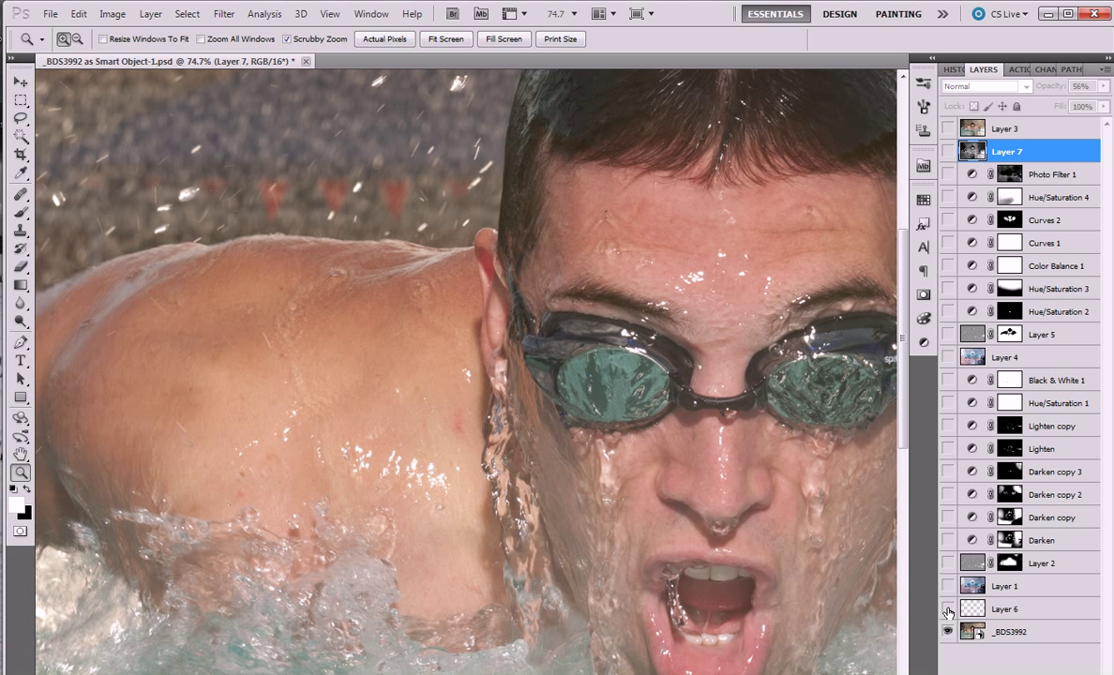
{"action": "left_click", "coordinate": [949, 610]}
{"action": "left_click", "coordinate": [948, 610]}
{"action": "left_click_drag", "start_coordinate": [473, 386], "coordinate": [422, 349]}
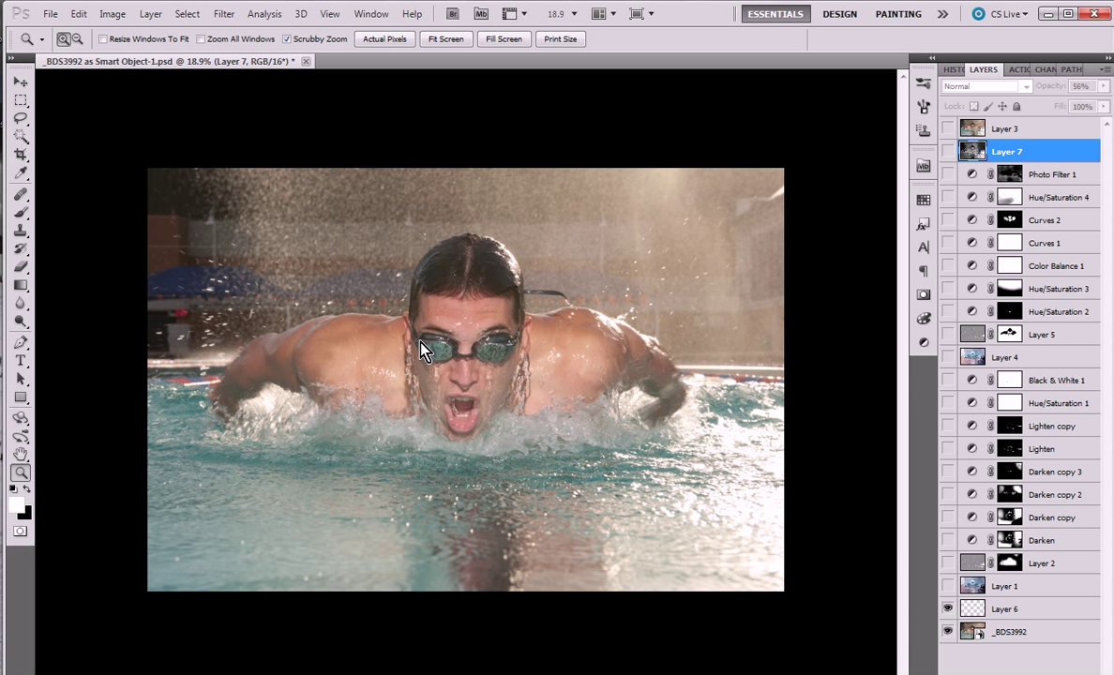
- Toggle Layer 1 and Layer 2 visibility to compare their effects on the photo
{"action": "left_click", "coordinate": [948, 587]}
{"action": "left_click", "coordinate": [948, 562]}
{"action": "left_click", "coordinate": [949, 586]}
{"action": "left_click", "coordinate": [502, 375]}
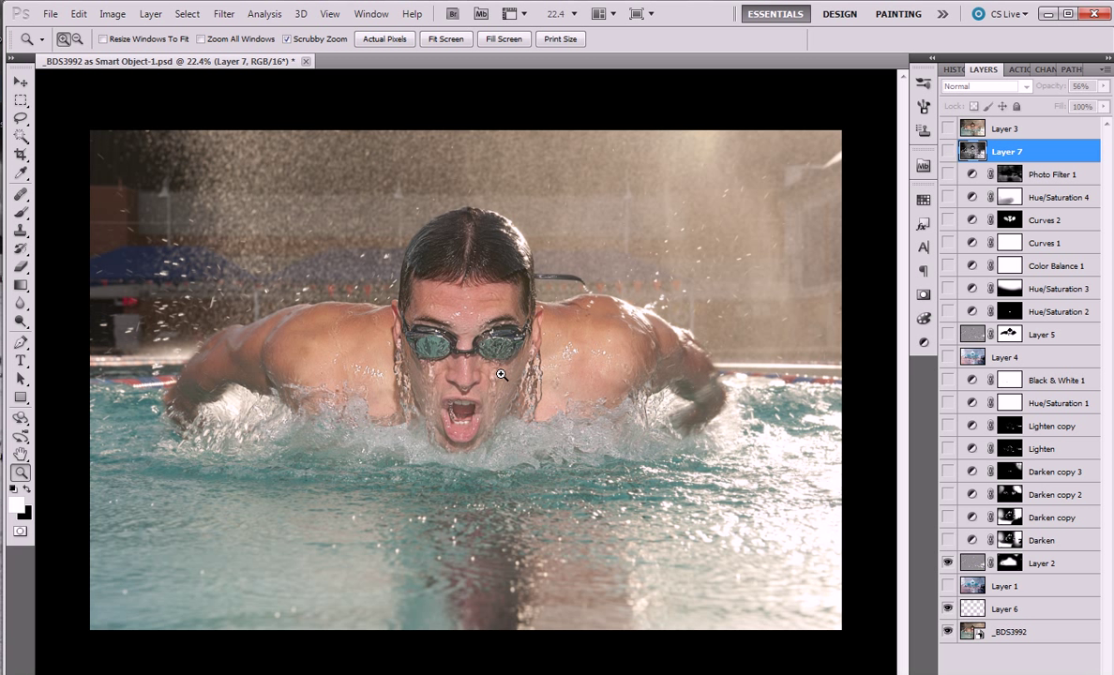
- Duplicate the _BDS3992 base layer as _BDS3992 copy
{"action": "left_click", "coordinate": [998, 636]}
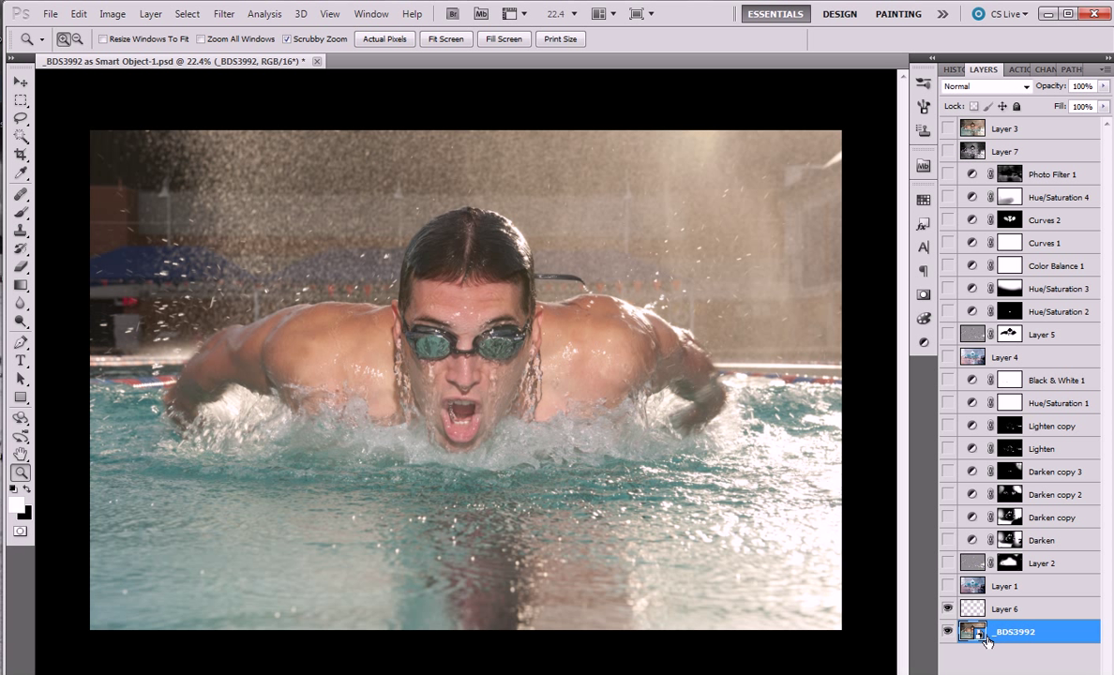
{"action": "key", "text": "ctrl+j"}
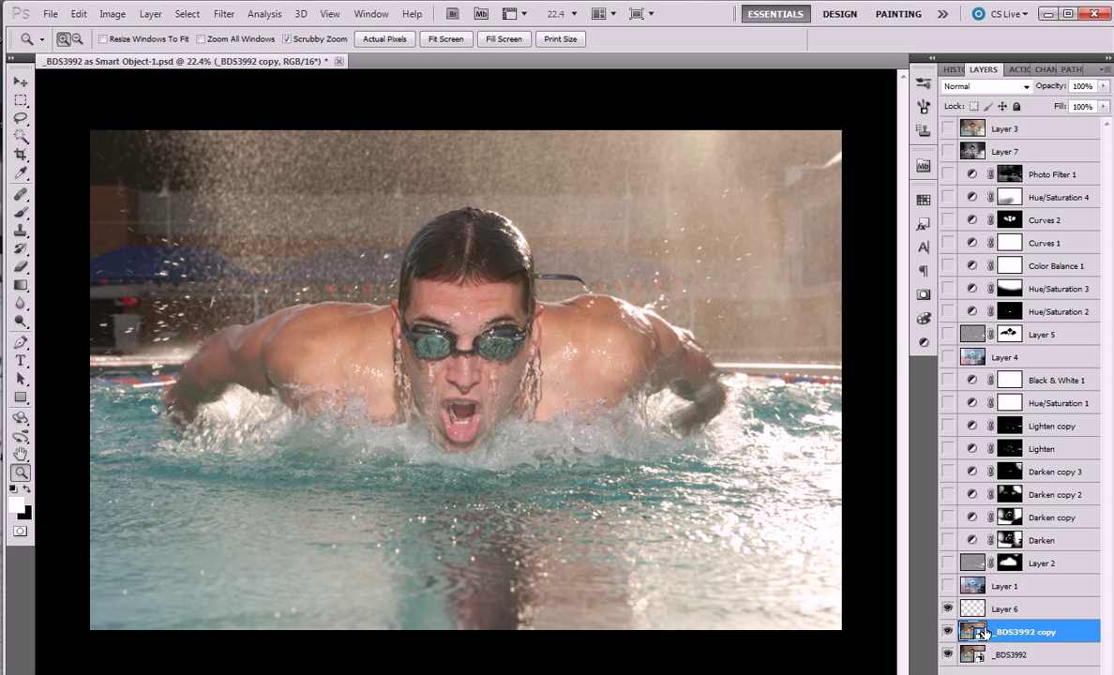
{"action": "double_click", "coordinate": [980, 636]}
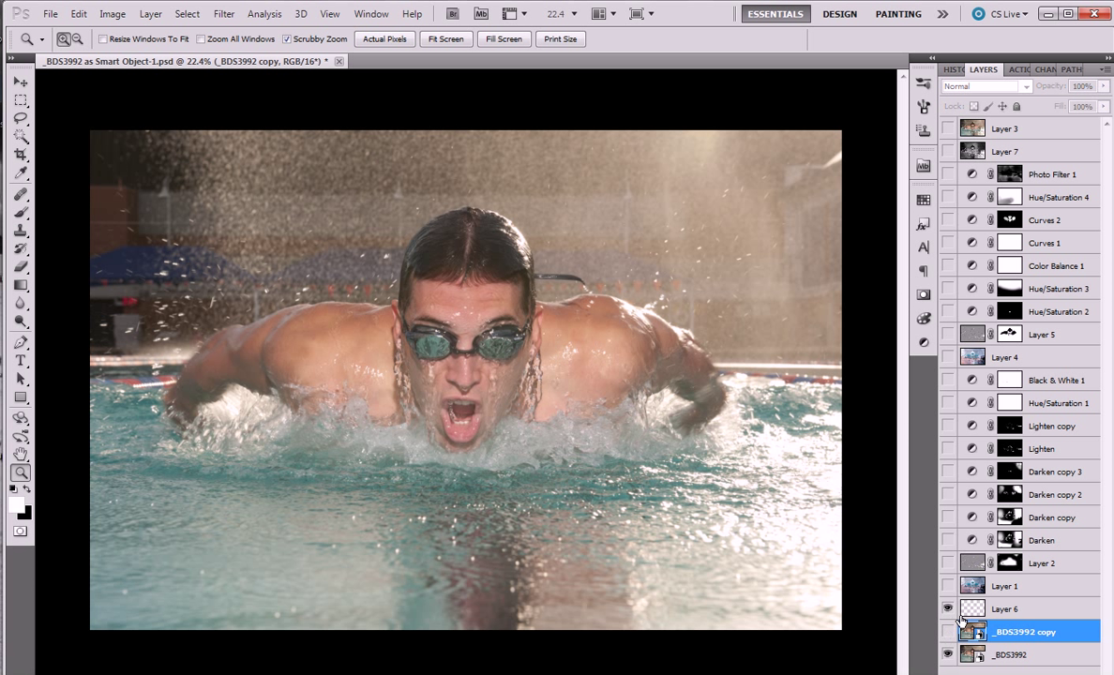
- Copy the whole _BDS3992 image and paste it as new Layer 8
{"action": "left_click", "coordinate": [996, 657]}
{"action": "key", "text": "ctrl+a"}
{"action": "key", "text": "ctrl+c"}
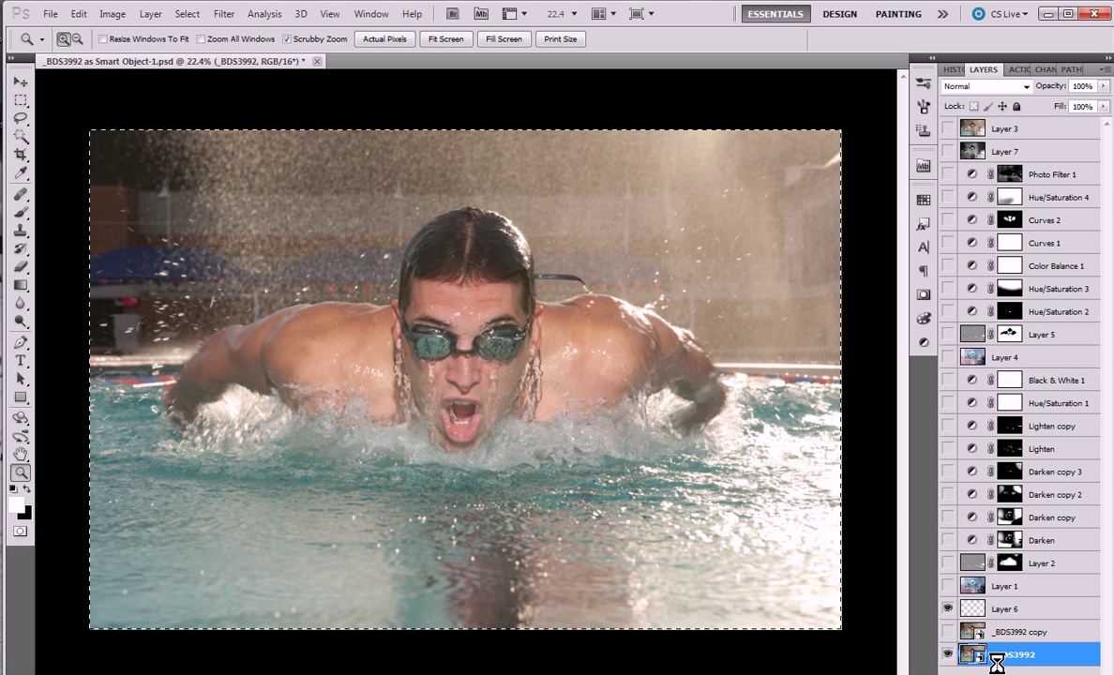
{"action": "key", "text": "ctrl+v"}
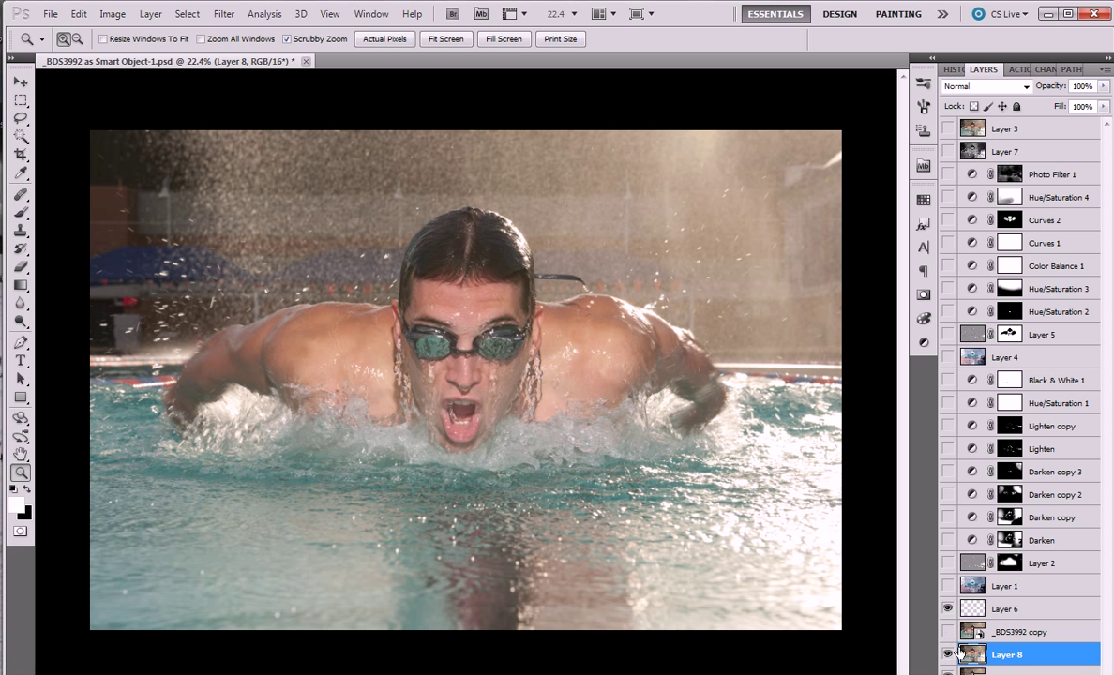
{"action": "left_click", "coordinate": [1013, 634]}
{"action": "left_click", "coordinate": [1010, 654]}
- Show Layer 8 and set its blend mode to Vivid Light
{"action": "left_click", "coordinate": [946, 654]}
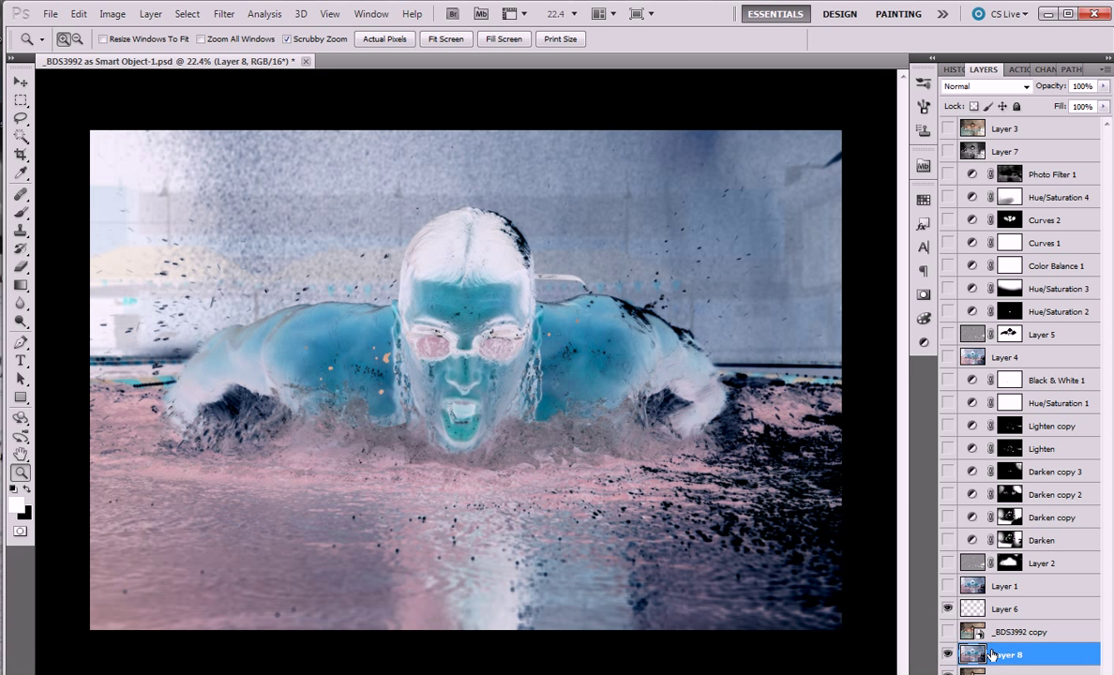
{"action": "left_click", "coordinate": [1025, 90]}
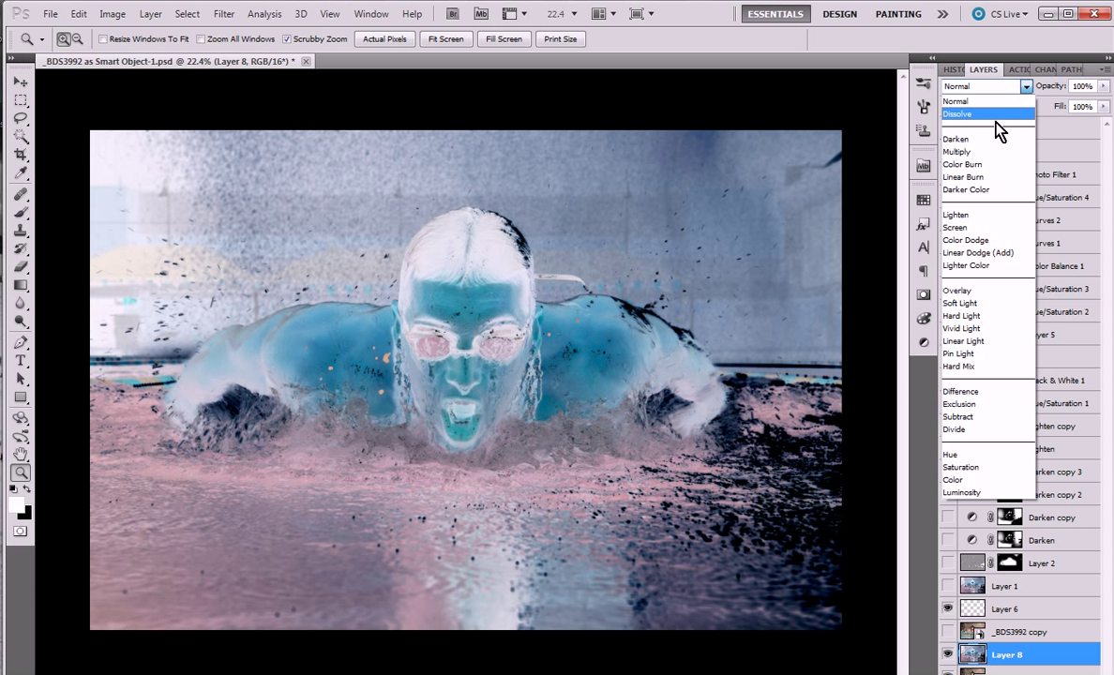
{"action": "left_click", "coordinate": [965, 330]}
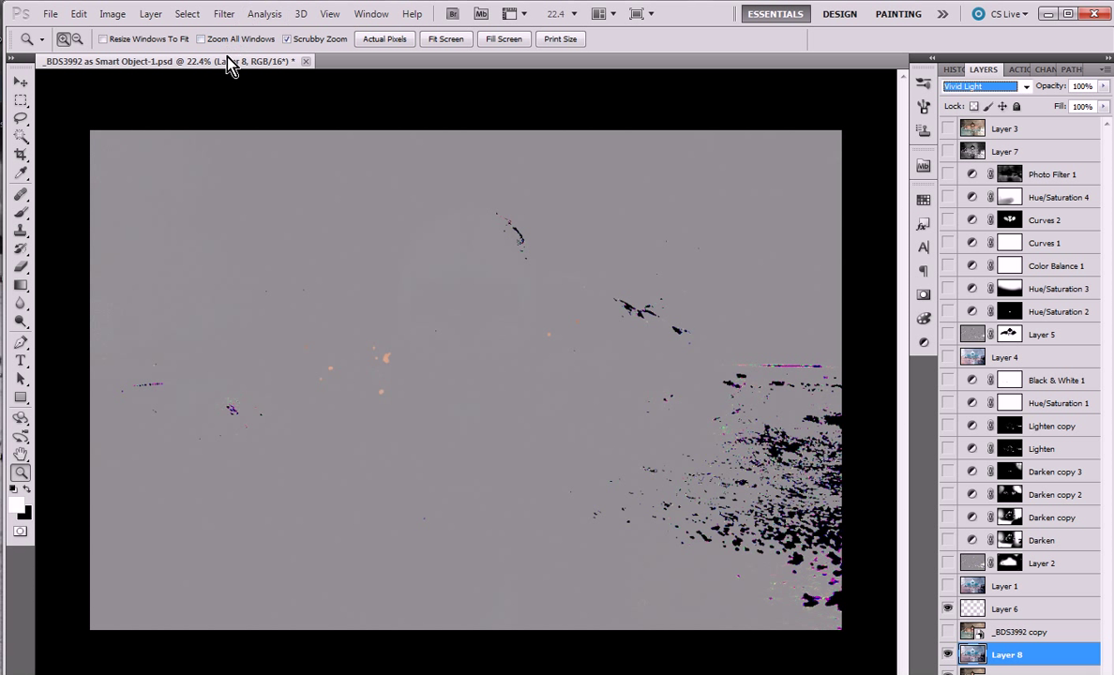
- Apply a Gaussian Blur with a radius of about 4.8 pixels to Layer 8
{"action": "left_click", "coordinate": [223, 15]}
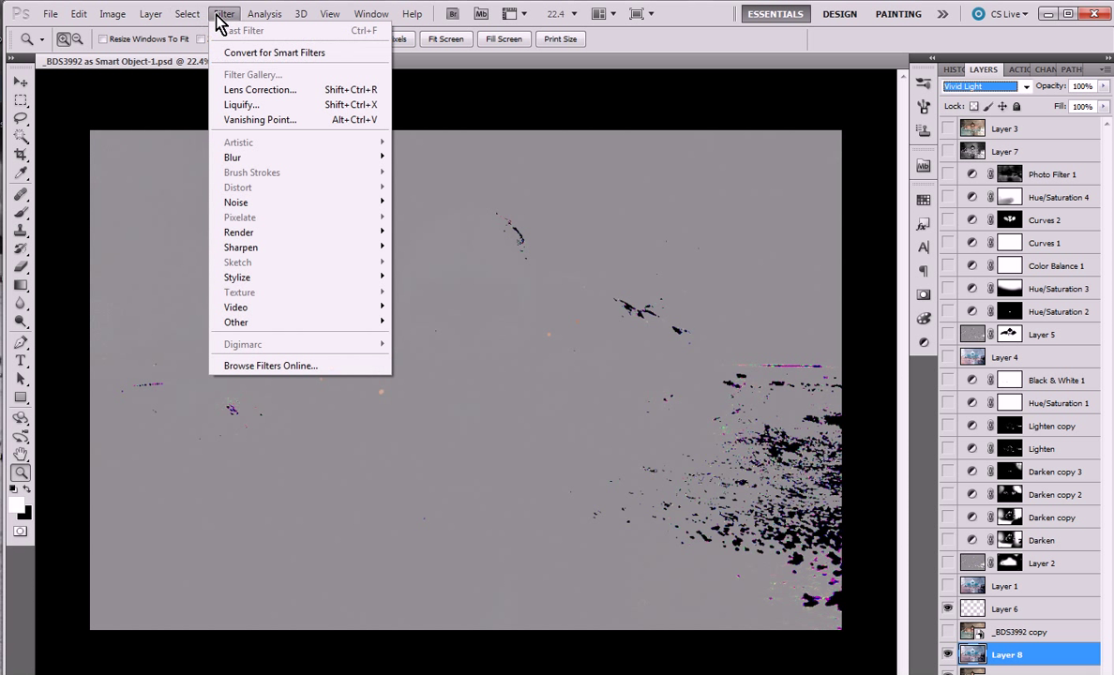
{"action": "mouse_move", "coordinate": [273, 157]}
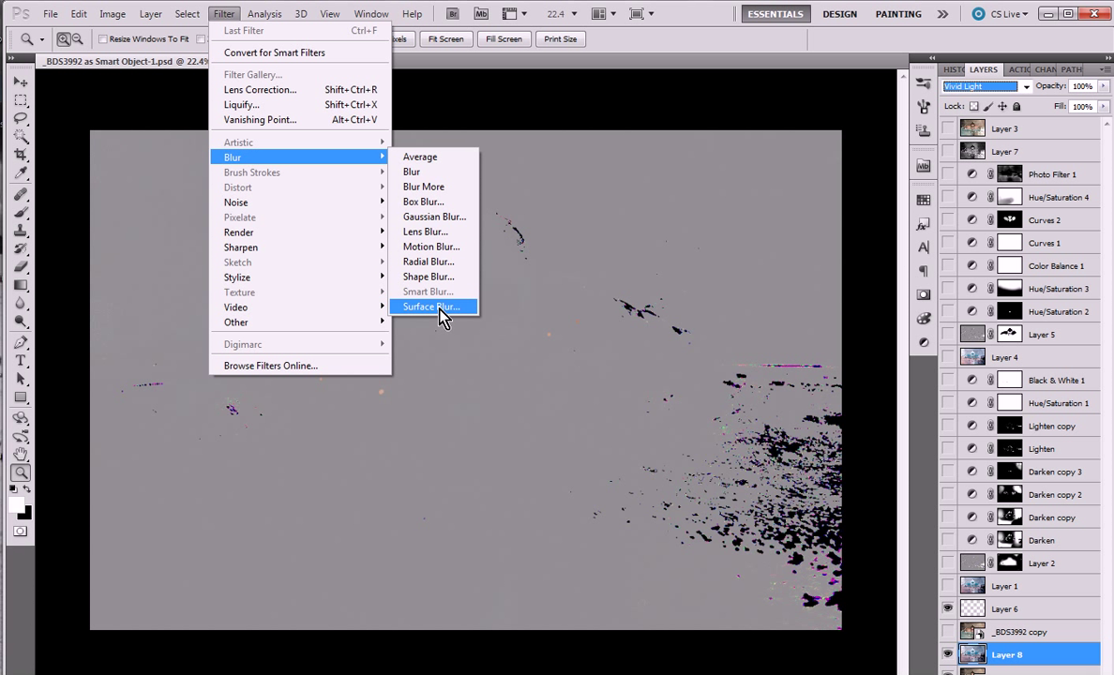
{"action": "left_click", "coordinate": [424, 217]}
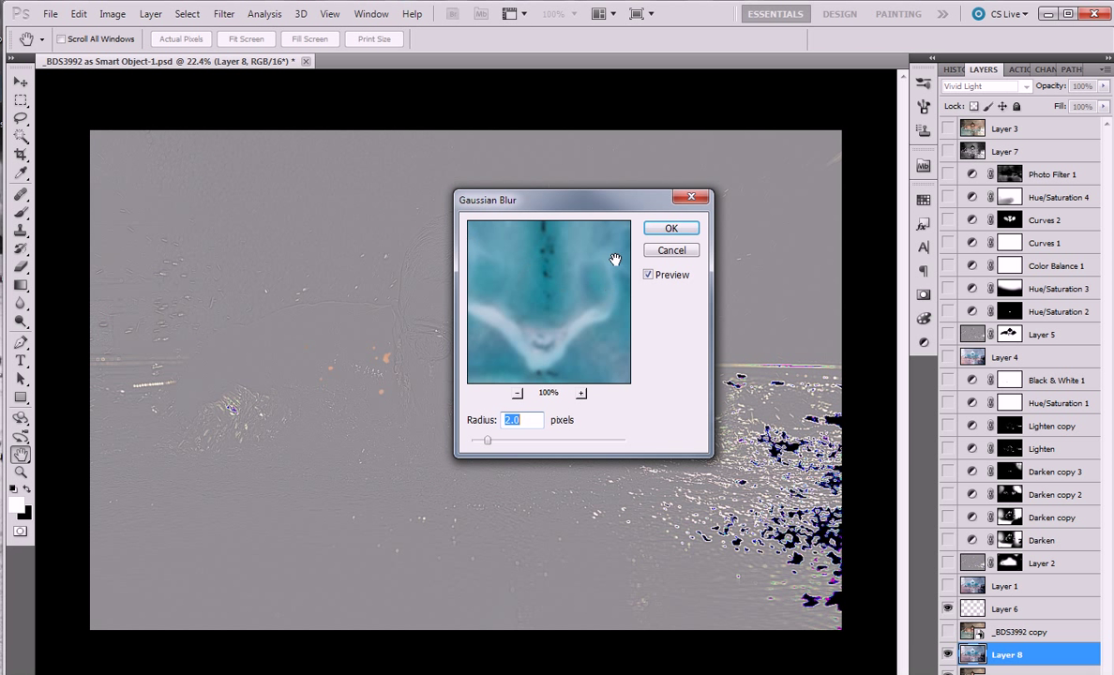
{"action": "left_click_drag", "start_coordinate": [576, 214], "coordinate": [783, 431]}
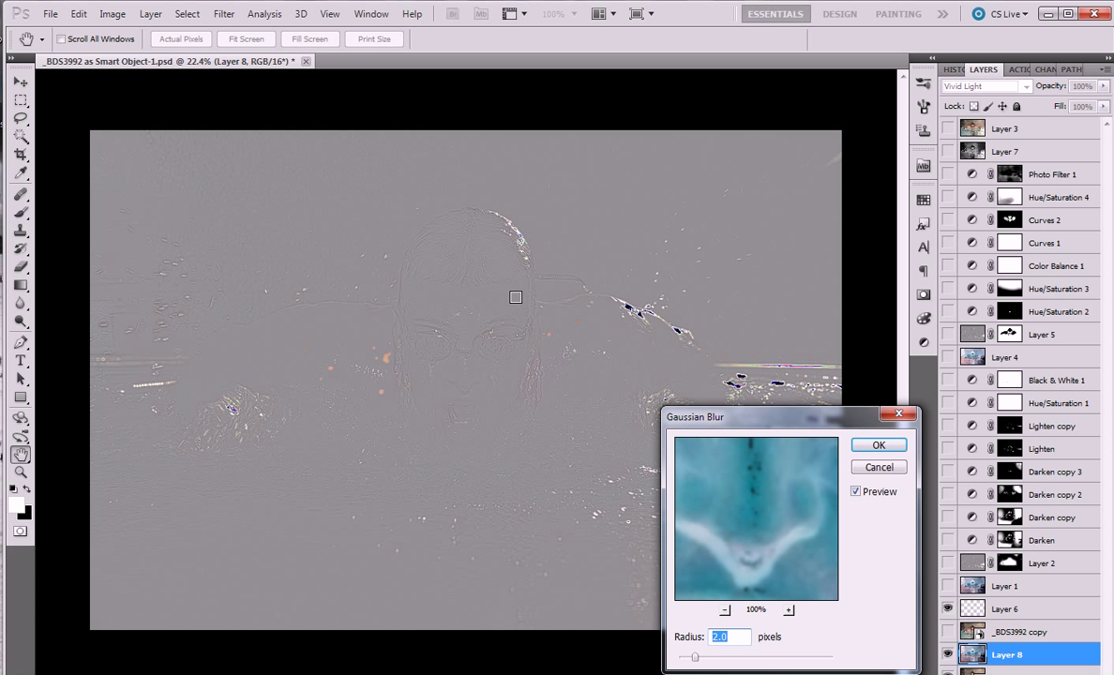
{"action": "left_click_drag", "start_coordinate": [695, 658], "coordinate": [727, 657]}
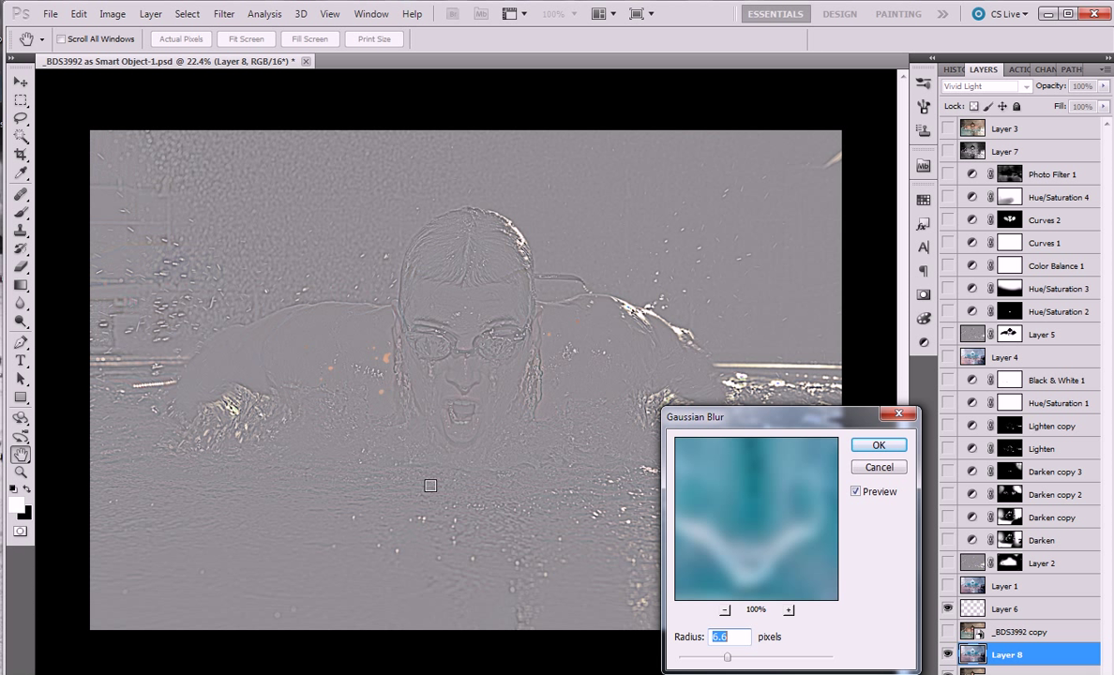
{"action": "left_click_drag", "start_coordinate": [725, 659], "coordinate": [719, 658]}
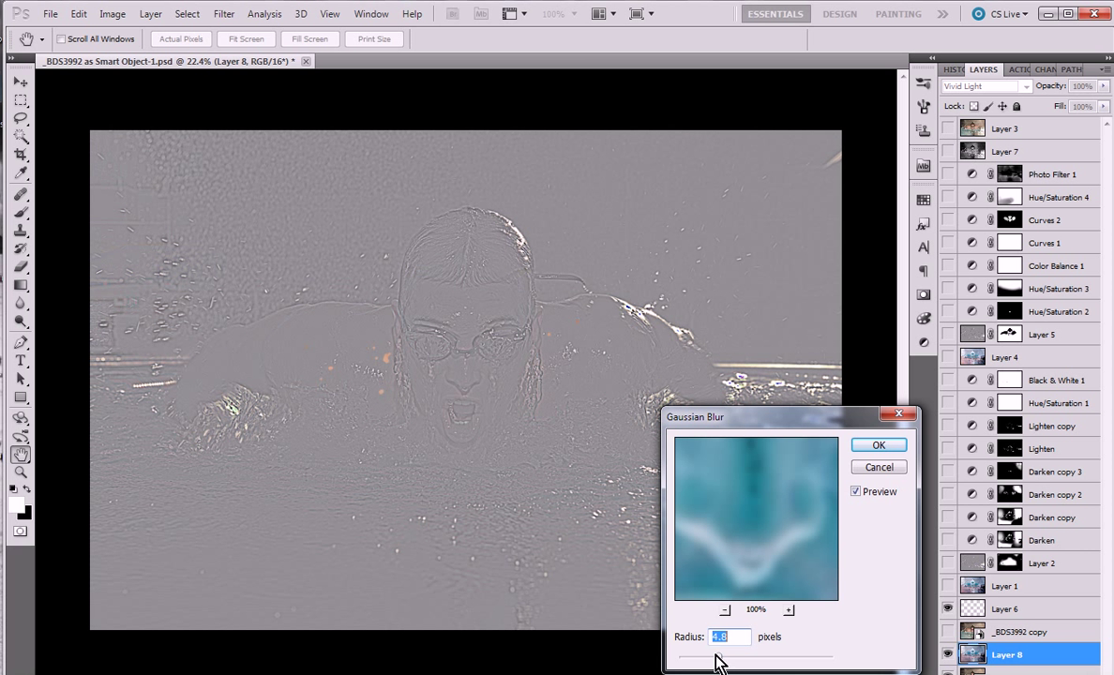
{"action": "left_click", "coordinate": [873, 448]}
{"action": "key", "text": "z"}
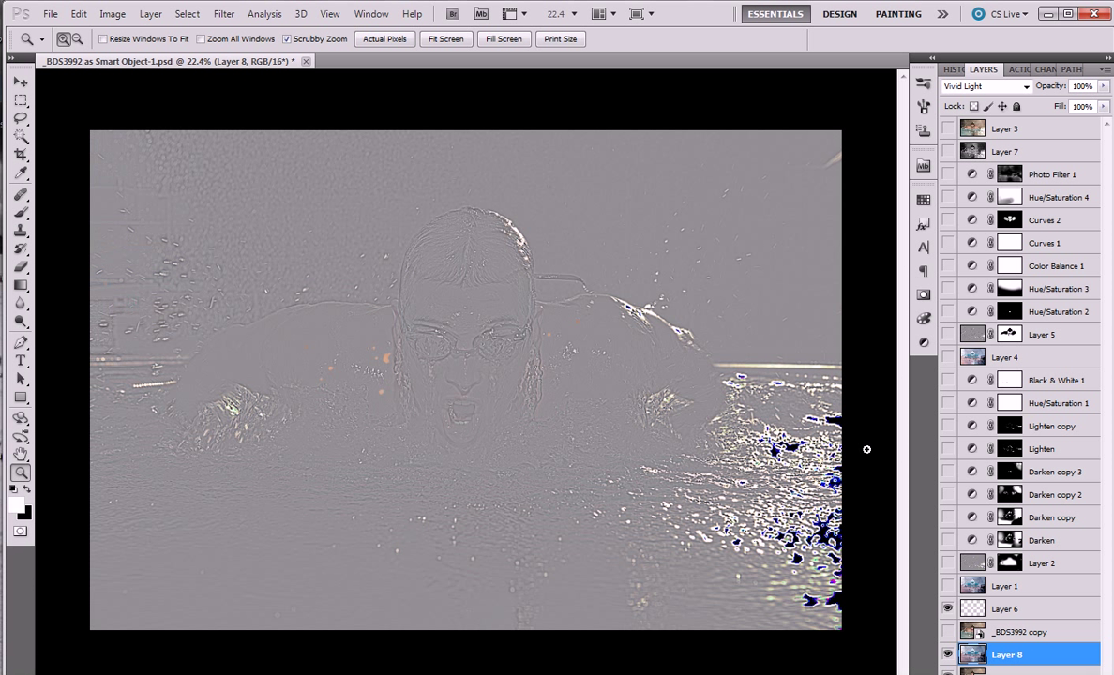
- Browse the Filter > Other menu and close it without applying a filter
{"action": "left_click", "coordinate": [224, 13]}
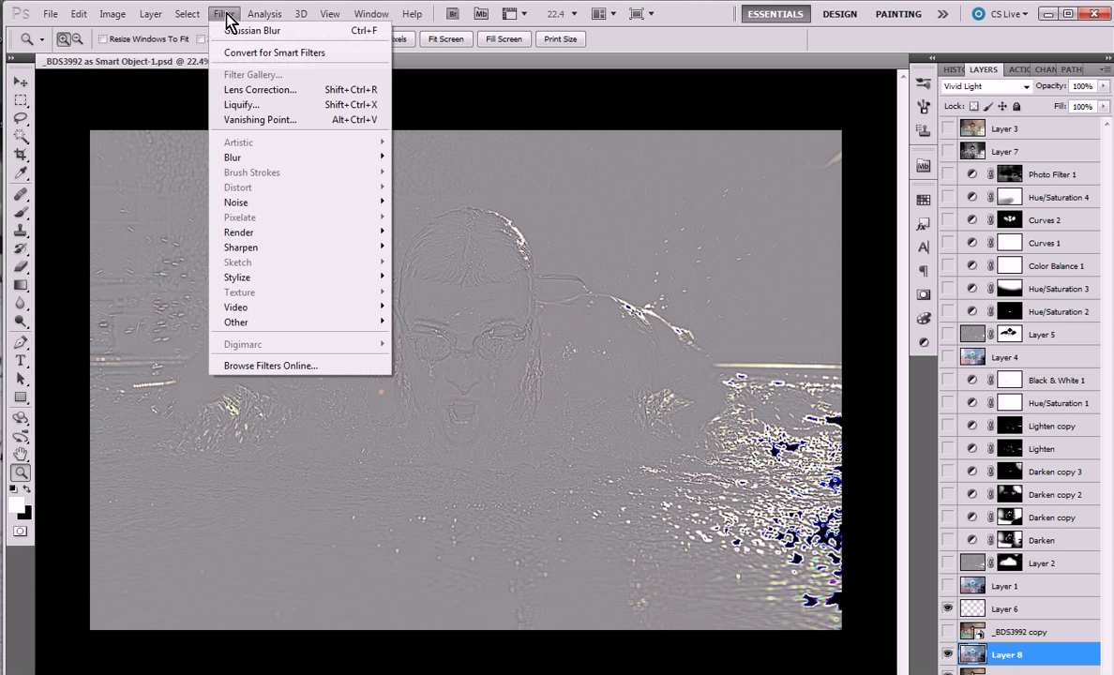
{"action": "mouse_move", "coordinate": [373, 333]}
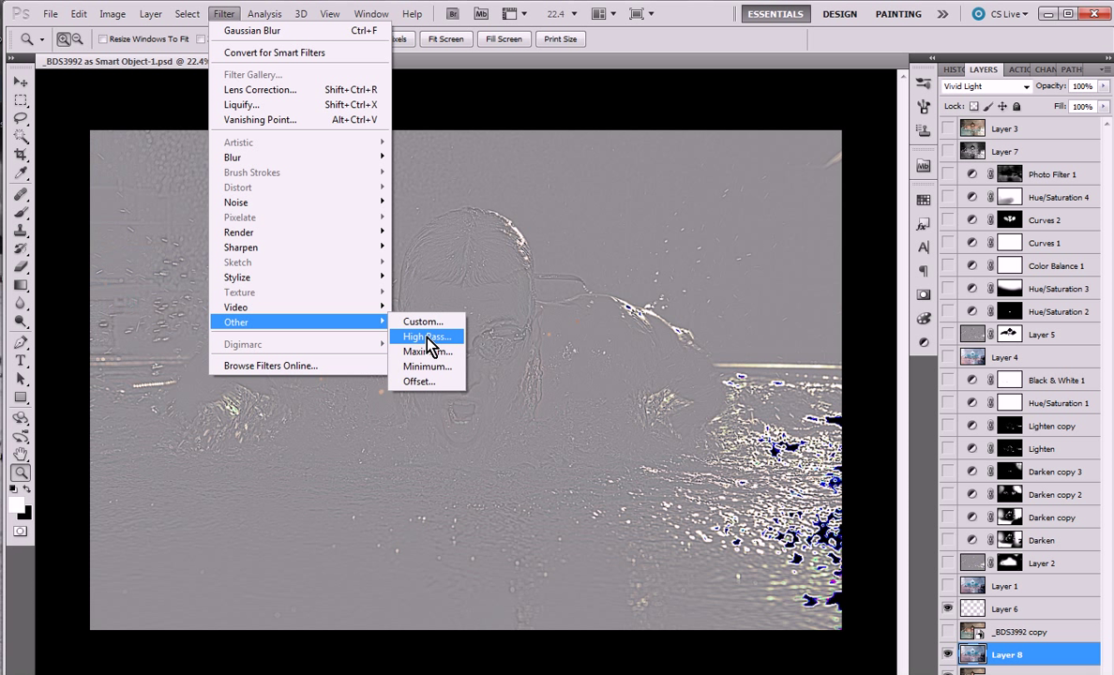
{"action": "left_click", "coordinate": [1023, 656]}
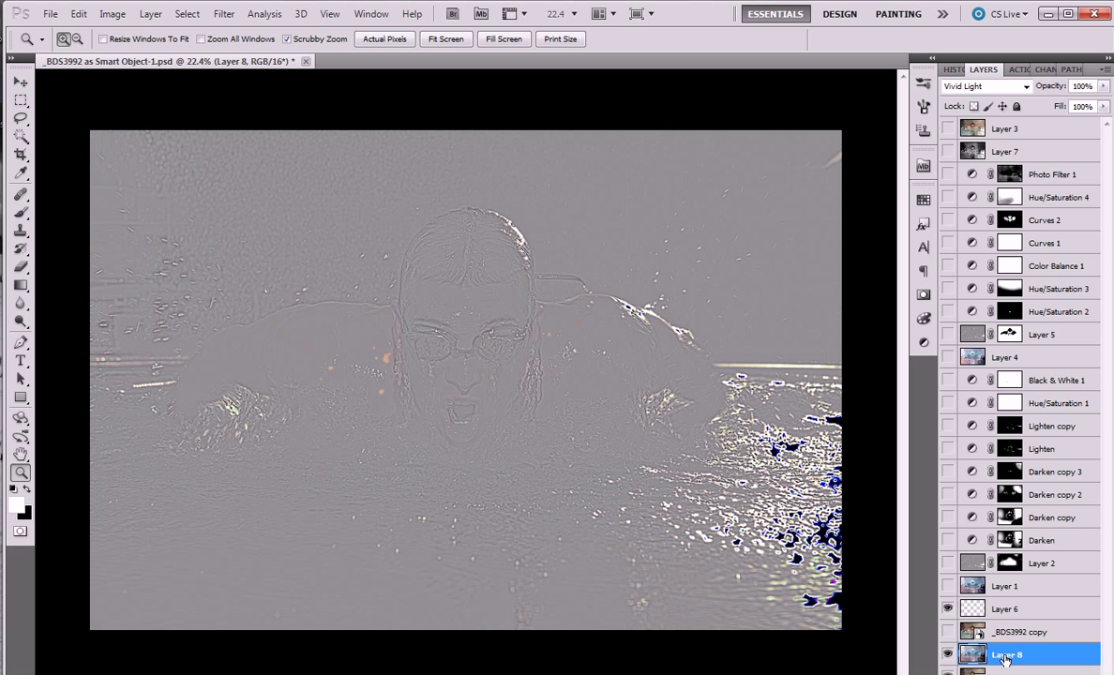
- Stamp the visible layers into new Layer 9 and set its blend mode to Overlay
{"action": "key", "text": "ctrl+shift+alt+e"}
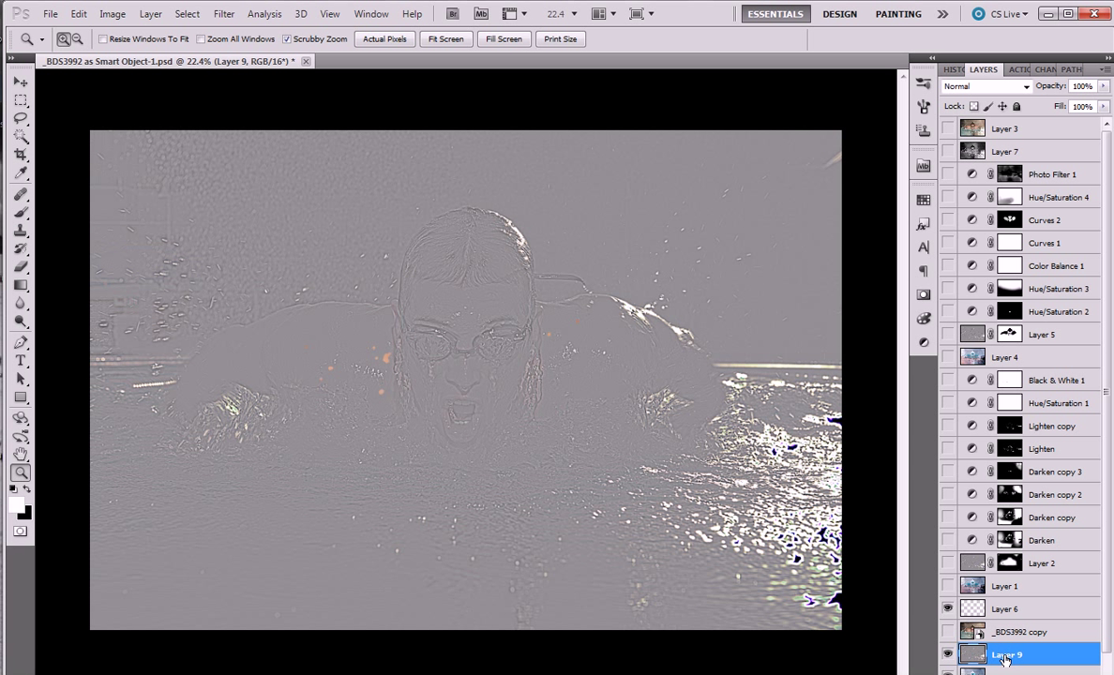
{"action": "scroll", "coordinate": [1099, 647], "scroll_direction": "down", "scroll_amount": 1}
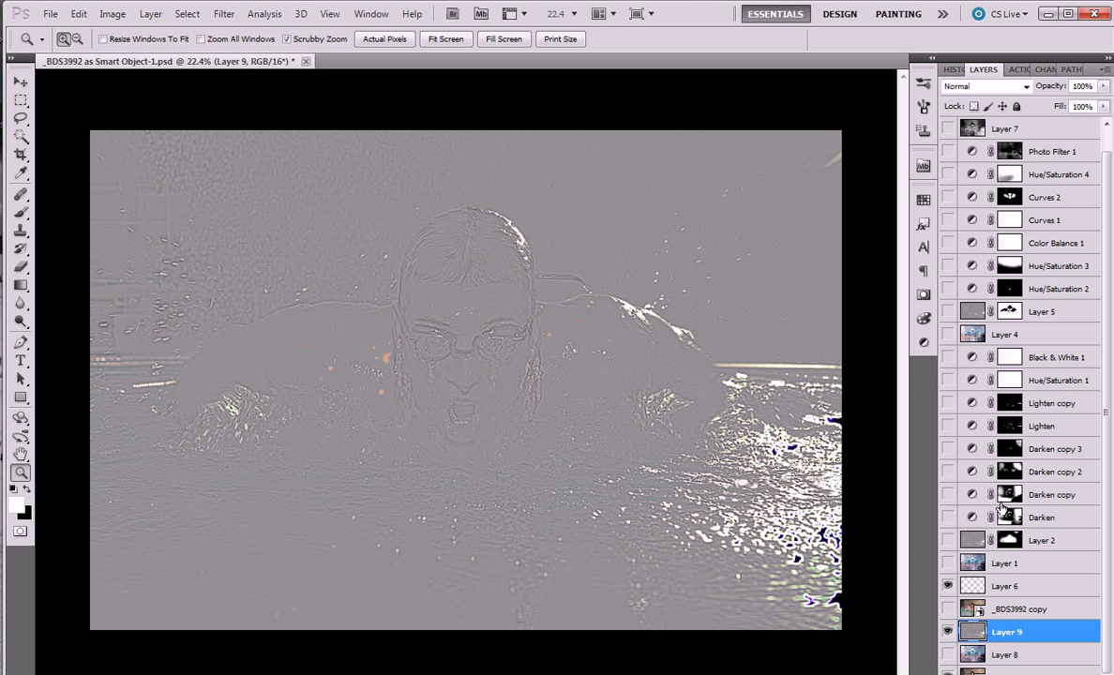
{"action": "left_click", "coordinate": [975, 87]}
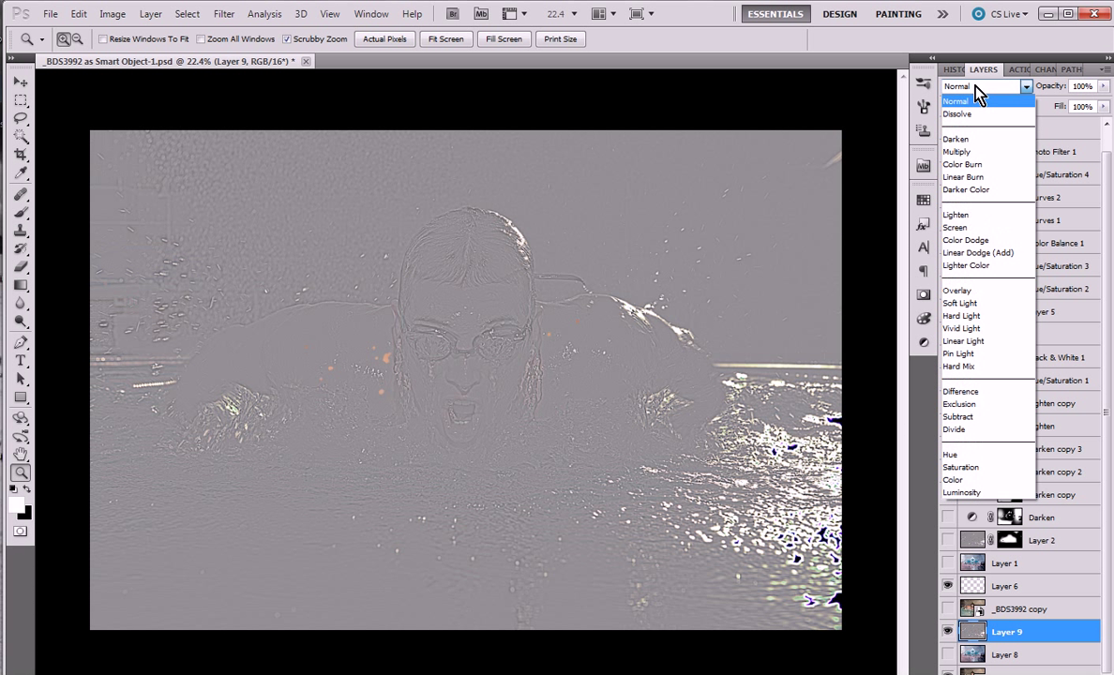
{"action": "left_click", "coordinate": [964, 292]}
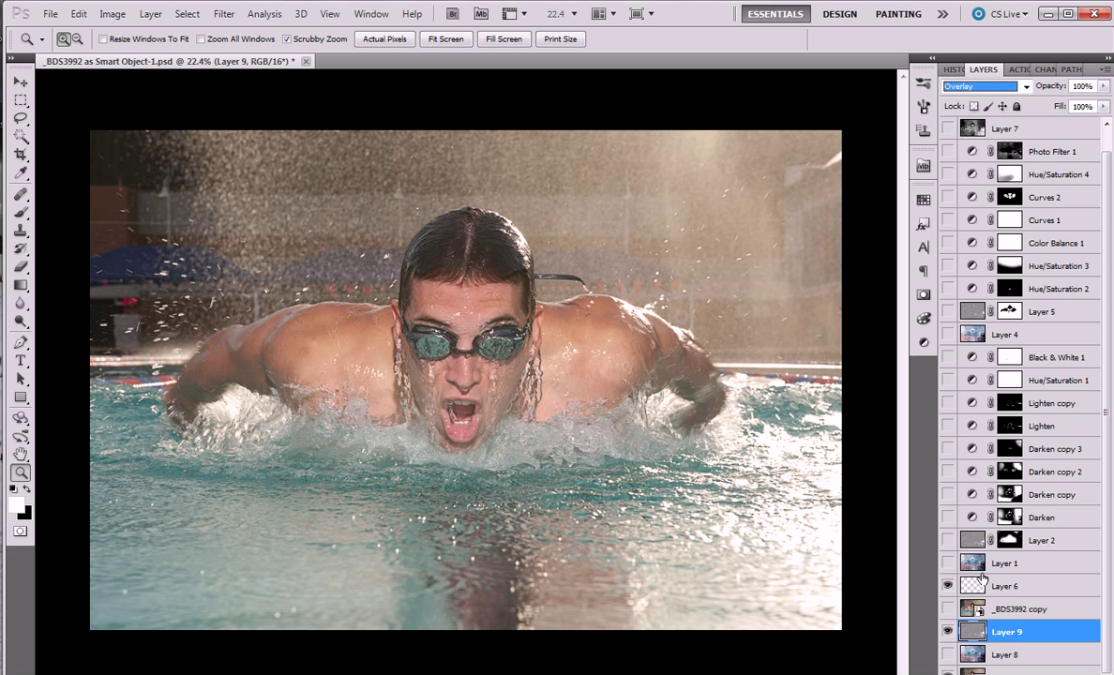
{"action": "left_click", "coordinate": [949, 632]}
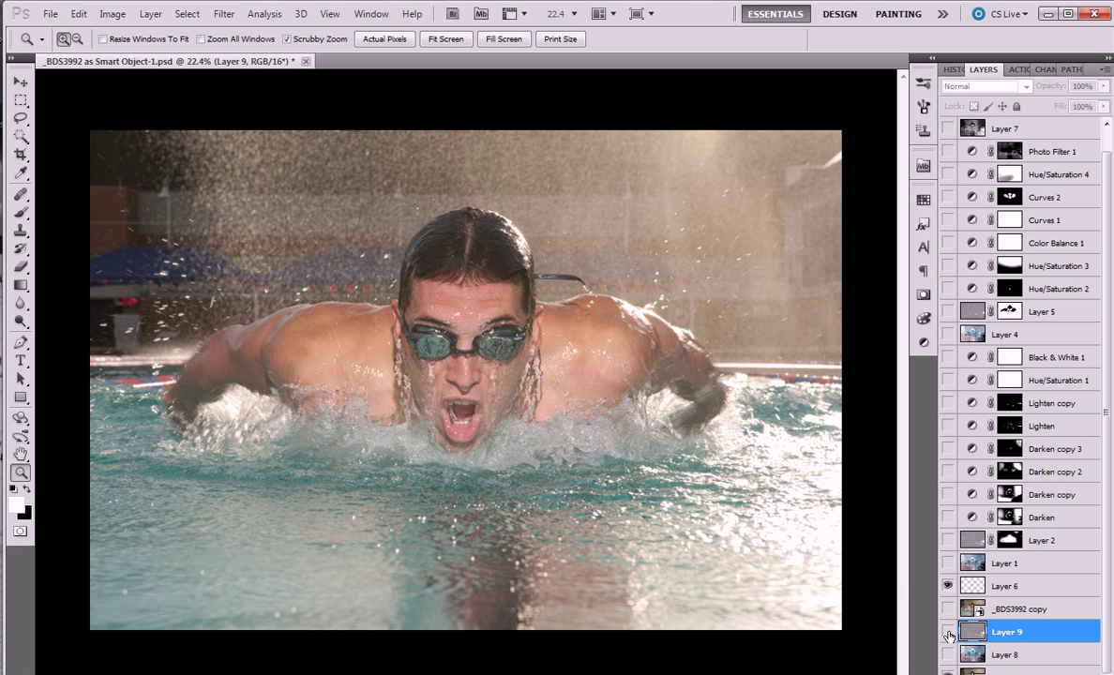
{"action": "left_click", "coordinate": [949, 635]}
{"action": "left_click", "coordinate": [950, 634]}
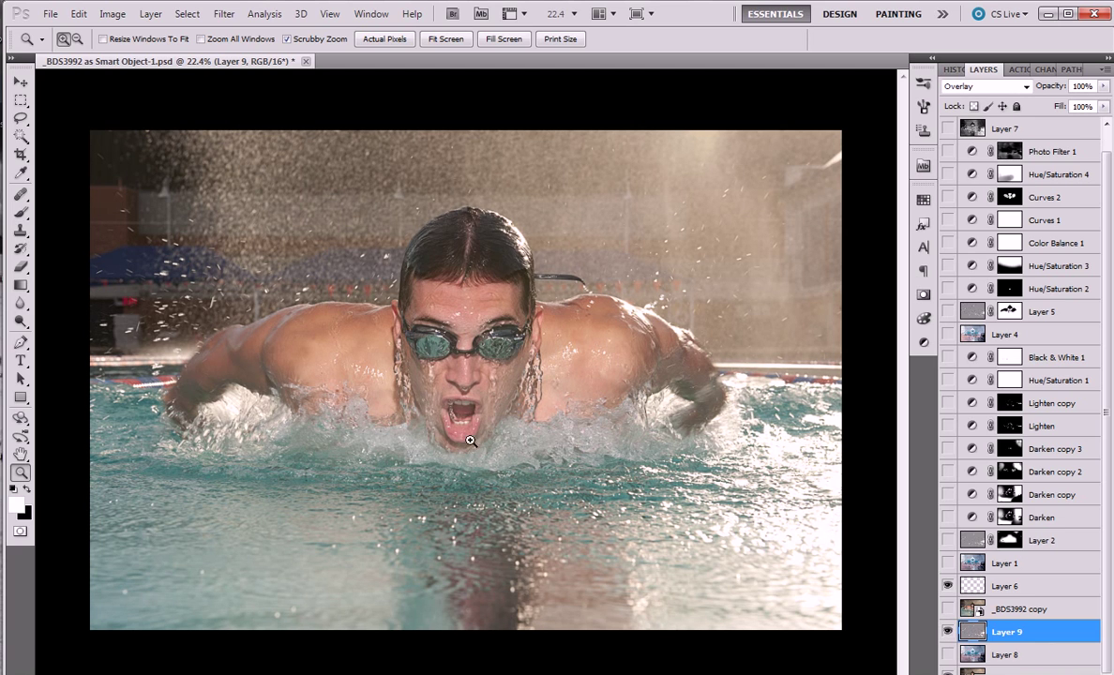
{"action": "left_click_drag", "start_coordinate": [382, 318], "coordinate": [462, 361]}
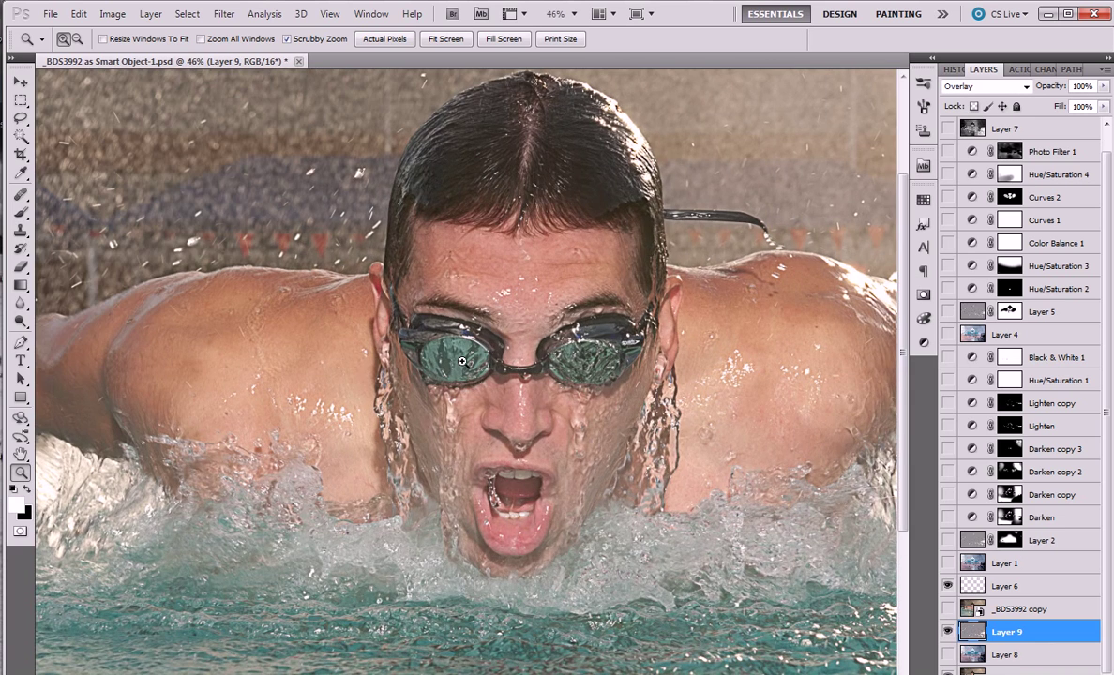
{"action": "left_click", "coordinate": [949, 633]}
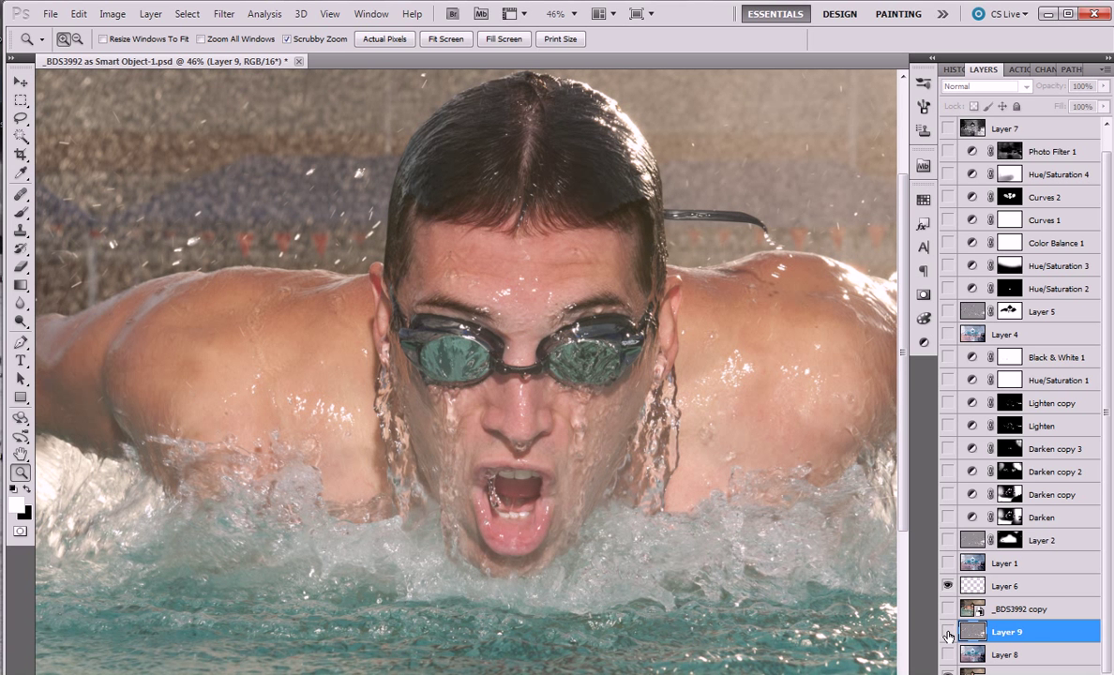
{"action": "left_click", "coordinate": [949, 634]}
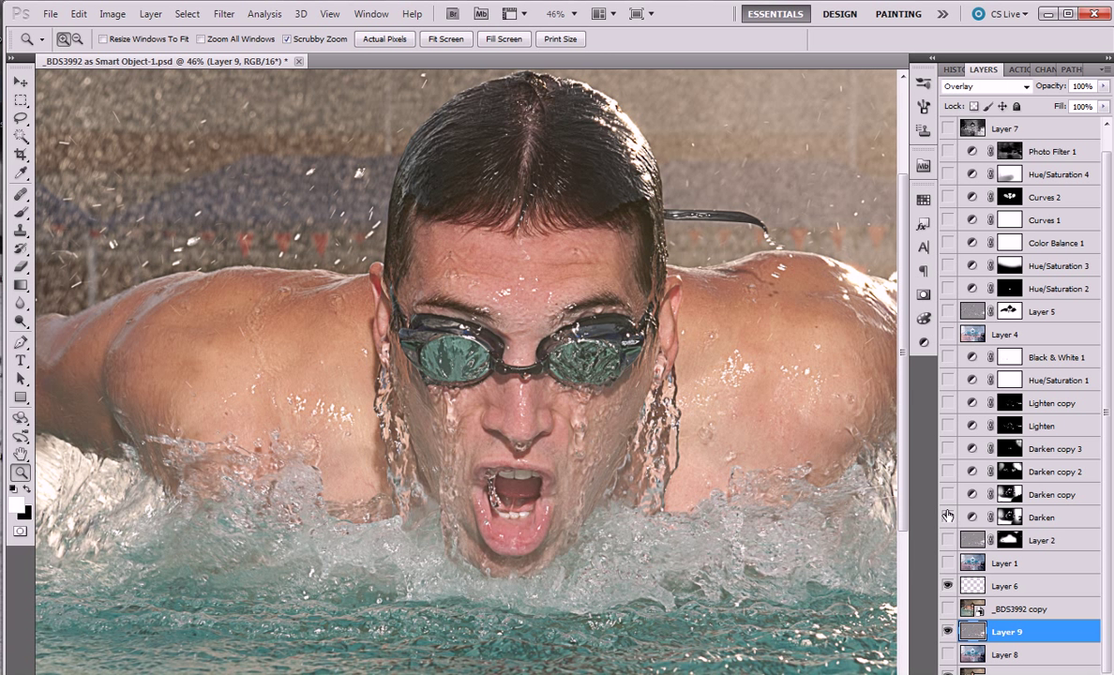
- Turn on the Darken curves layer, select it and review its curve settings
{"action": "left_click", "coordinate": [950, 517]}
{"action": "left_click", "coordinate": [971, 523]}
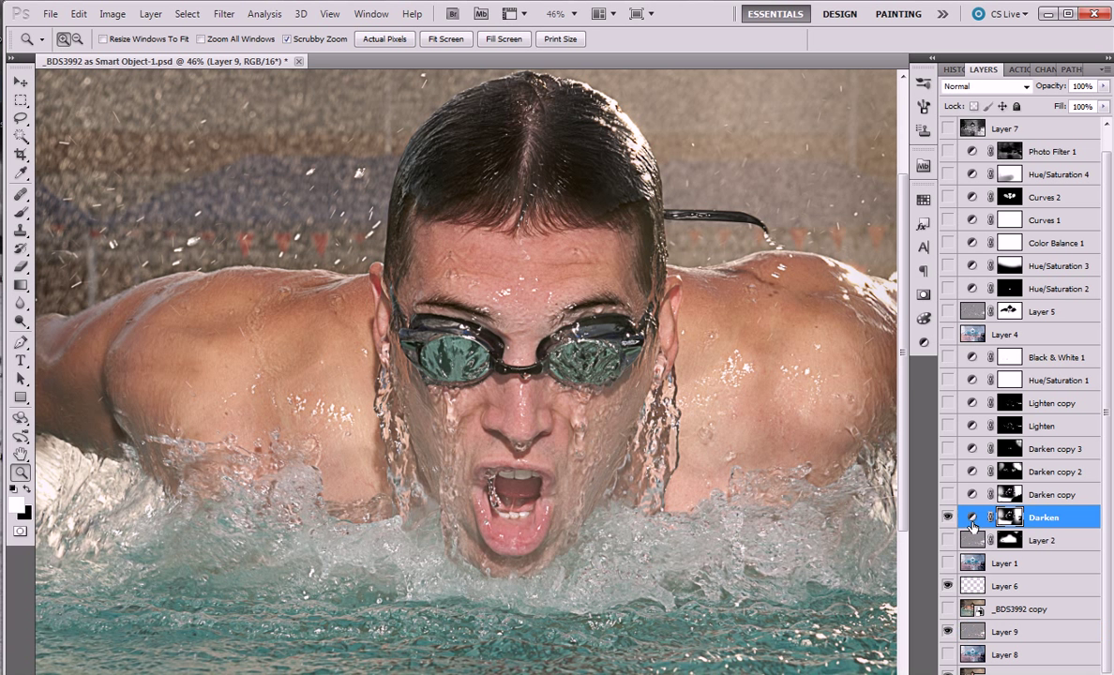
{"action": "double_click", "coordinate": [971, 523]}
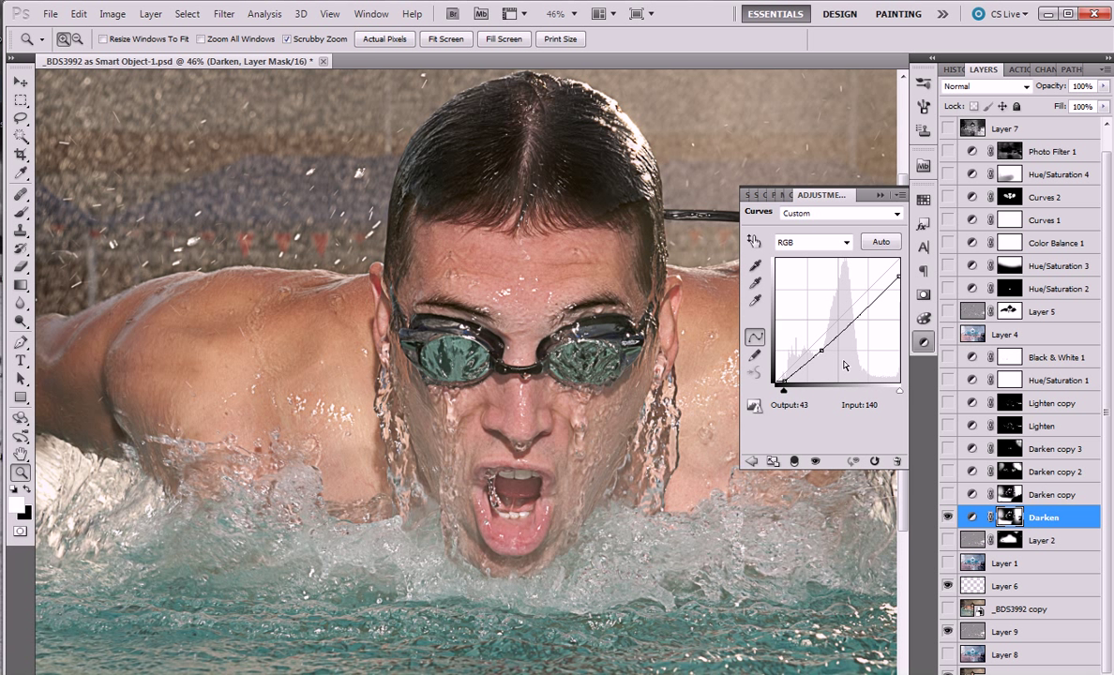
{"action": "left_click", "coordinate": [881, 196]}
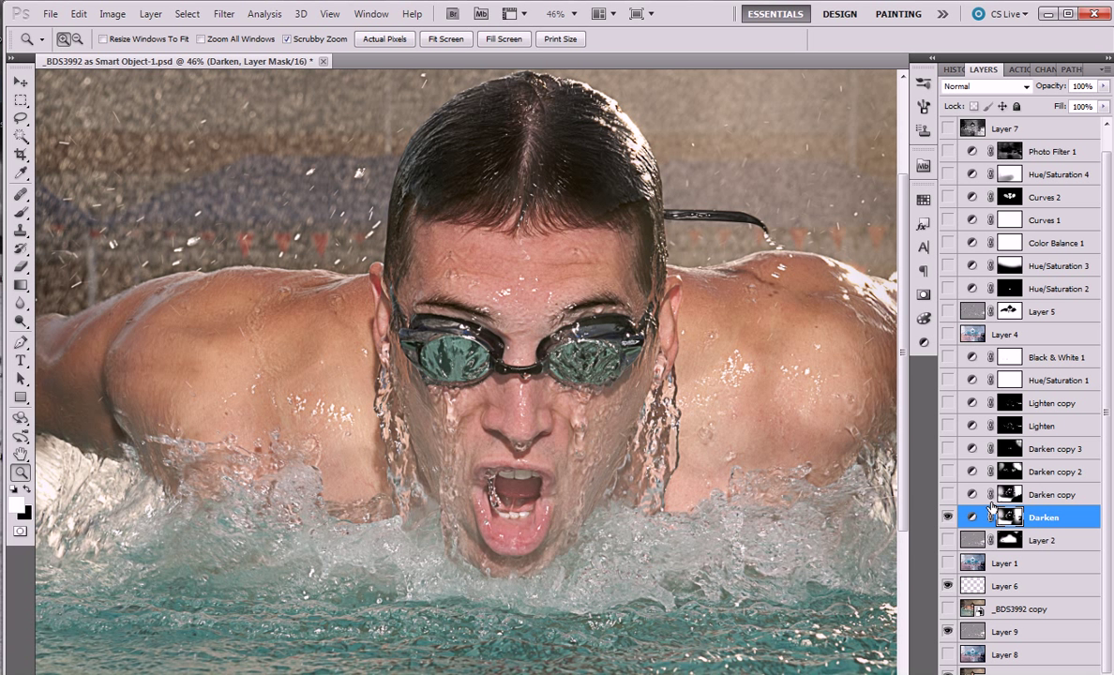
- Duplicate the Darken layer as Darken copy 4 and fill its mask with solid black
{"action": "key", "text": "ctrl+j"}
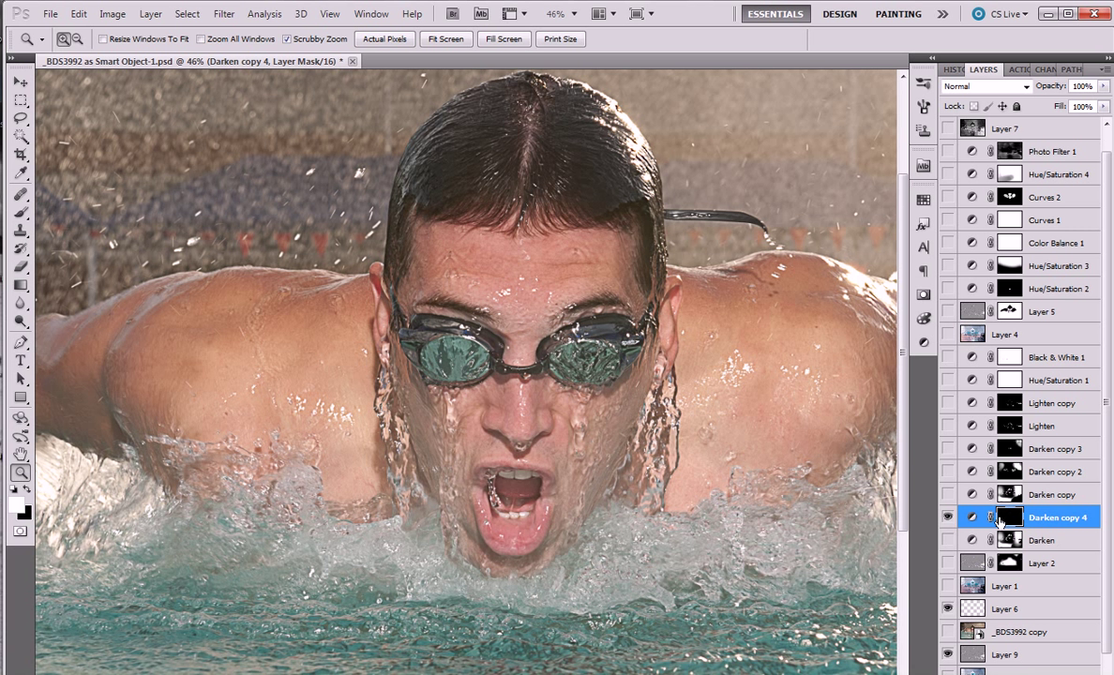
{"action": "key", "text": "ctrl+BackSpace"}
{"action": "key", "text": "b"}
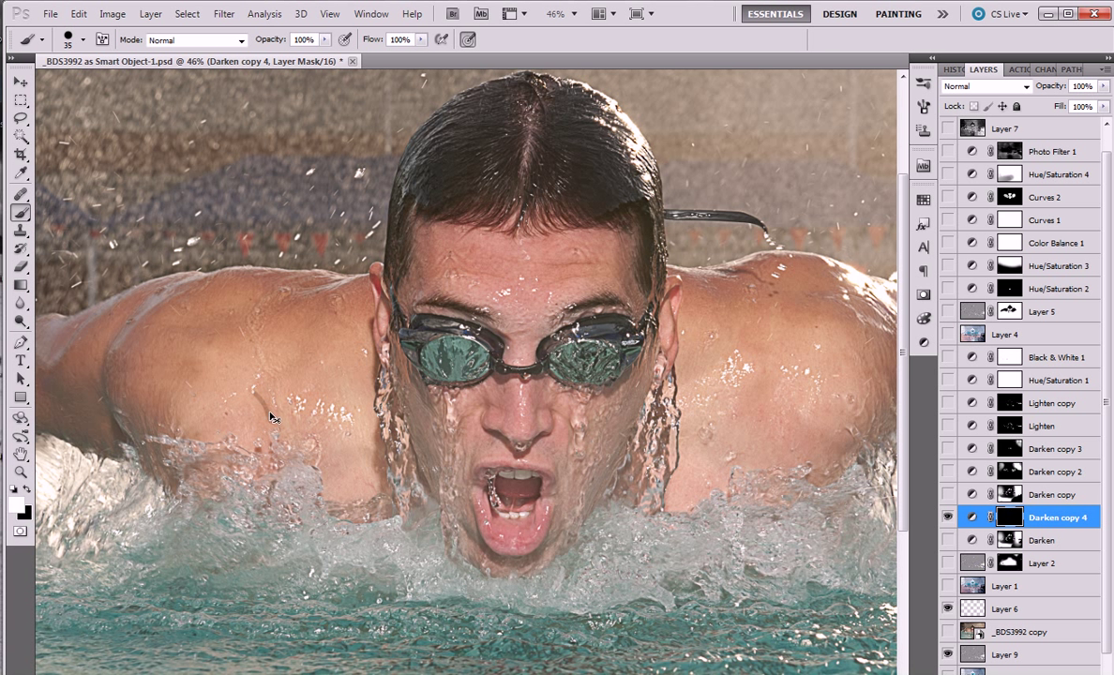
- Set the brush to 41% opacity, 0% hardness, airbrush build-up and 60 px size
{"action": "left_click_drag", "start_coordinate": [325, 42], "coordinate": [216, 80]}
{"action": "left_click", "coordinate": [83, 40]}
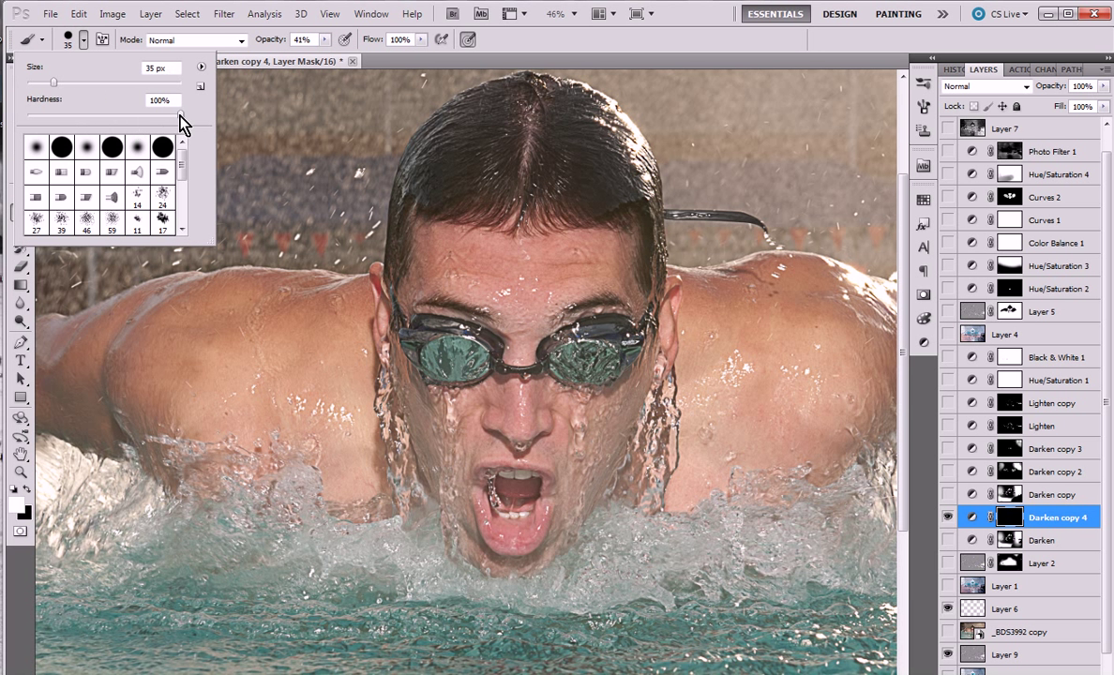
{"action": "left_click_drag", "start_coordinate": [179, 115], "coordinate": [20, 120]}
{"action": "key", "text": "Return"}
{"action": "left_click", "coordinate": [346, 39]}
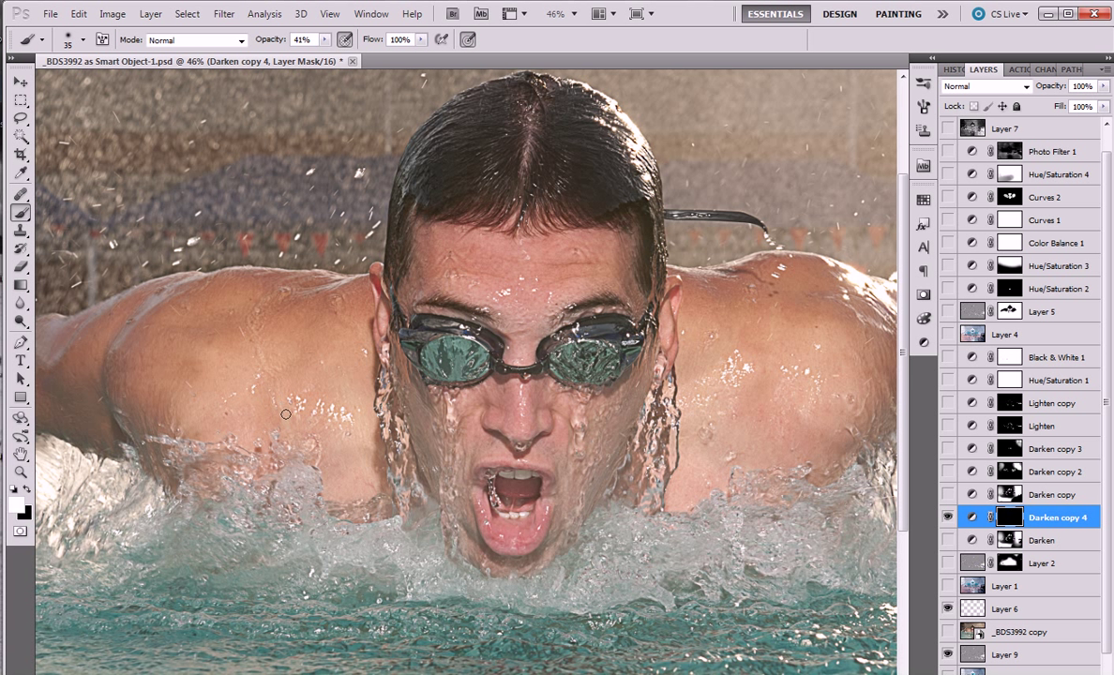
{"action": "key", "text": "bracketright"}
{"action": "key", "text": "bracketright"}
{"action": "key", "text": "bracketright"}
- With black as foreground and a 90 px brush, paint darkening over the left shoulder
{"action": "key", "text": "x"}
{"action": "key", "text": "bracketright"}
{"action": "key", "text": "bracketright"}
{"action": "key", "text": "bracketright"}
{"action": "key", "text": "bracketright"}
{"action": "key", "text": "bracketright"}
{"action": "key", "text": "bracketright"}
{"action": "key", "text": "bracketright"}
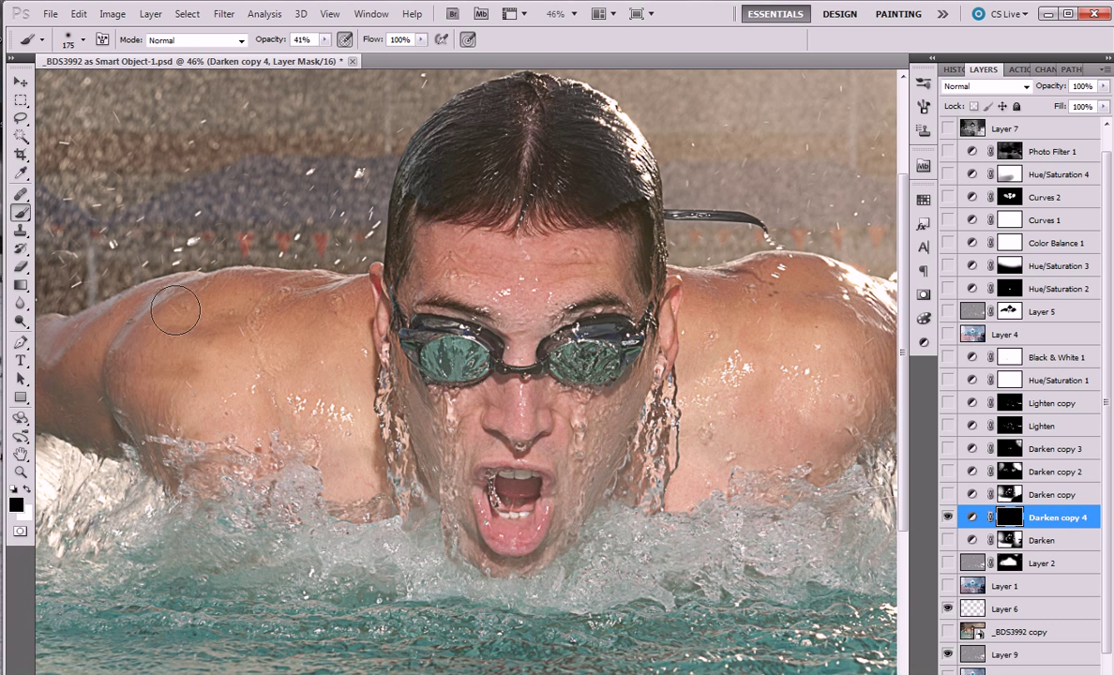
{"action": "mouse_move", "coordinate": [132, 401]}
{"action": "left_mouse_down"}
{"action": "mouse_move", "coordinate": [175, 315]}
{"action": "mouse_move", "coordinate": [204, 339]}
{"action": "mouse_move", "coordinate": [167, 321]}
{"action": "mouse_move", "coordinate": [179, 336]}
{"action": "mouse_move", "coordinate": [265, 355]}
{"action": "left_mouse_up"}
- Hide Darken copy 4 and compare the image with the Darken layer on and off
{"action": "left_click", "coordinate": [947, 517]}
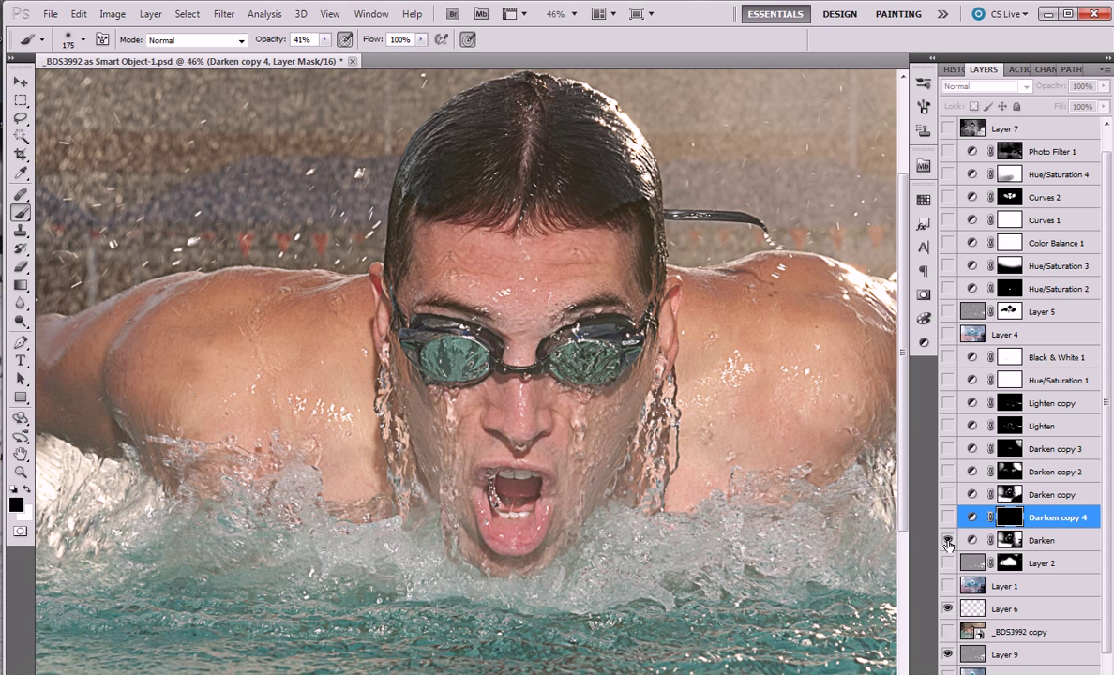
{"action": "left_click", "coordinate": [948, 542]}
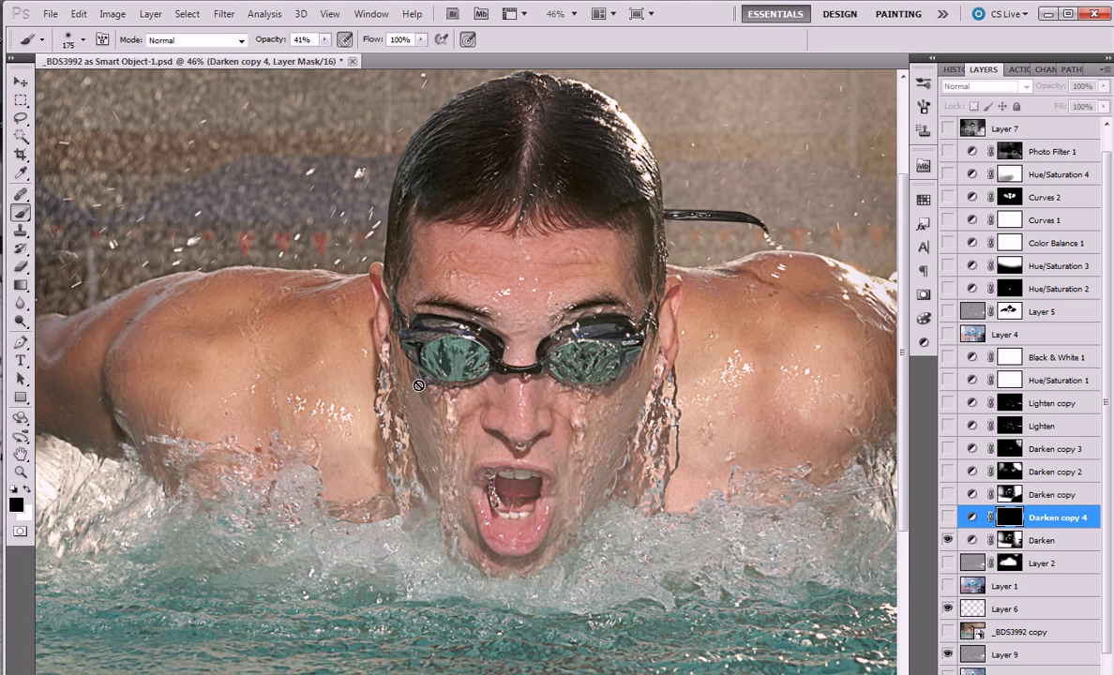
{"action": "left_click", "coordinate": [948, 541]}
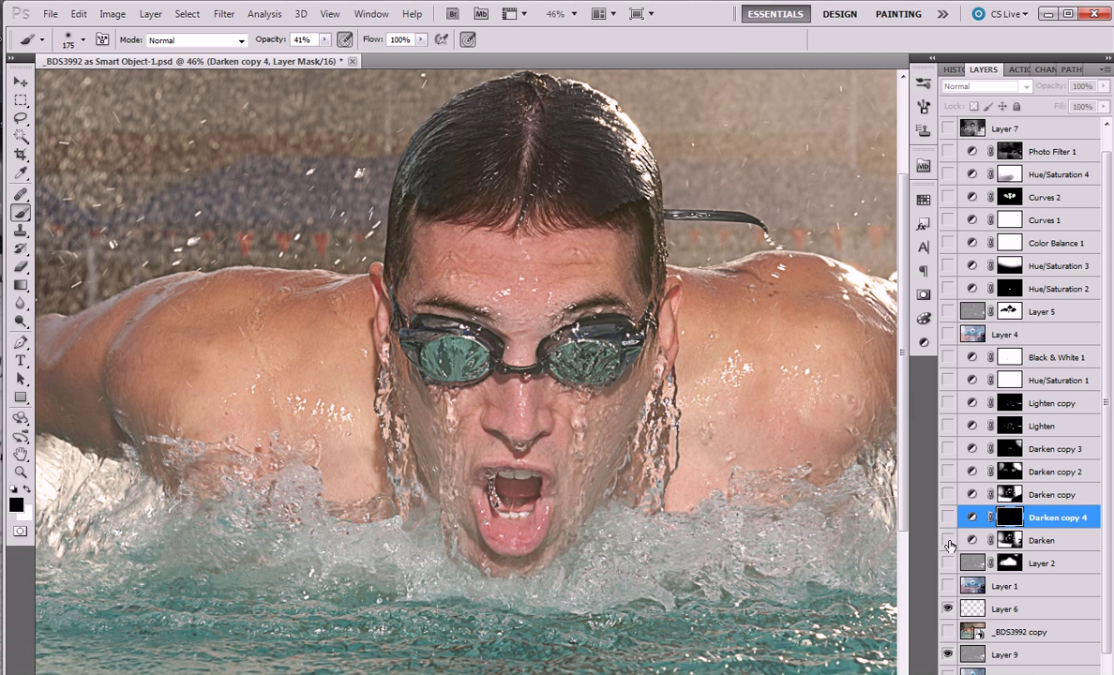
{"action": "left_click", "coordinate": [948, 542]}
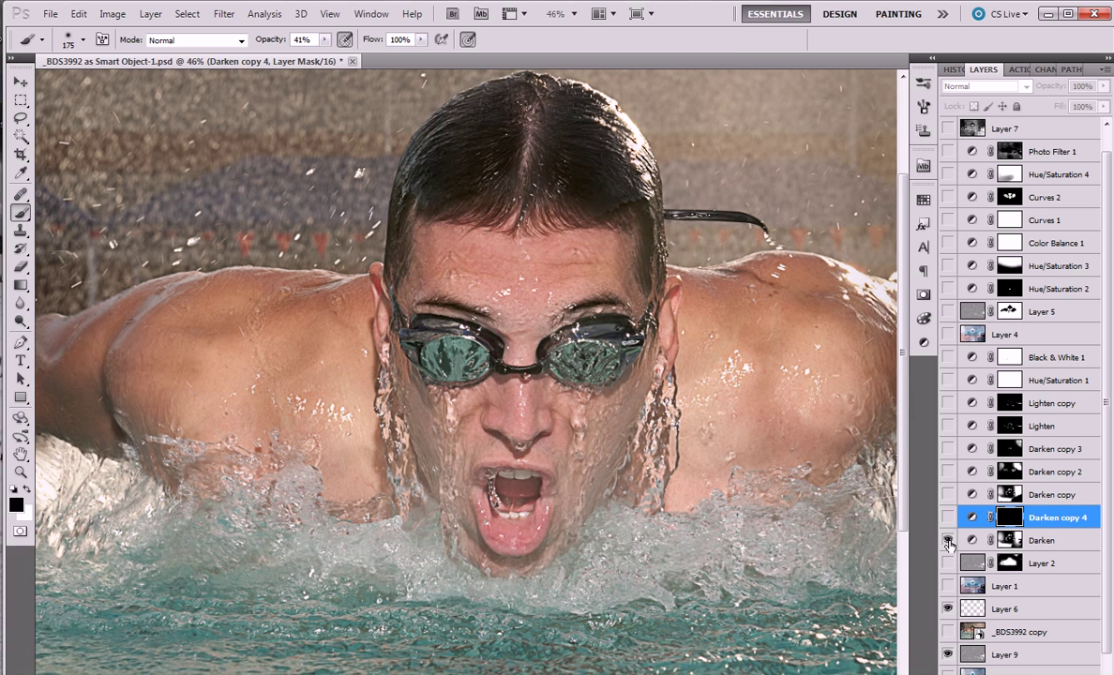
{"action": "left_click", "coordinate": [948, 541]}
{"action": "left_click", "coordinate": [948, 542]}
{"action": "left_click", "coordinate": [948, 542]}
{"action": "left_click", "coordinate": [948, 542]}
- Zoom in on the goggles to recheck Darken, then turn on Darken copy and zoom back out
{"action": "left_click", "coordinate": [21, 472]}
{"action": "left_click_drag", "start_coordinate": [533, 309], "coordinate": [625, 383]}
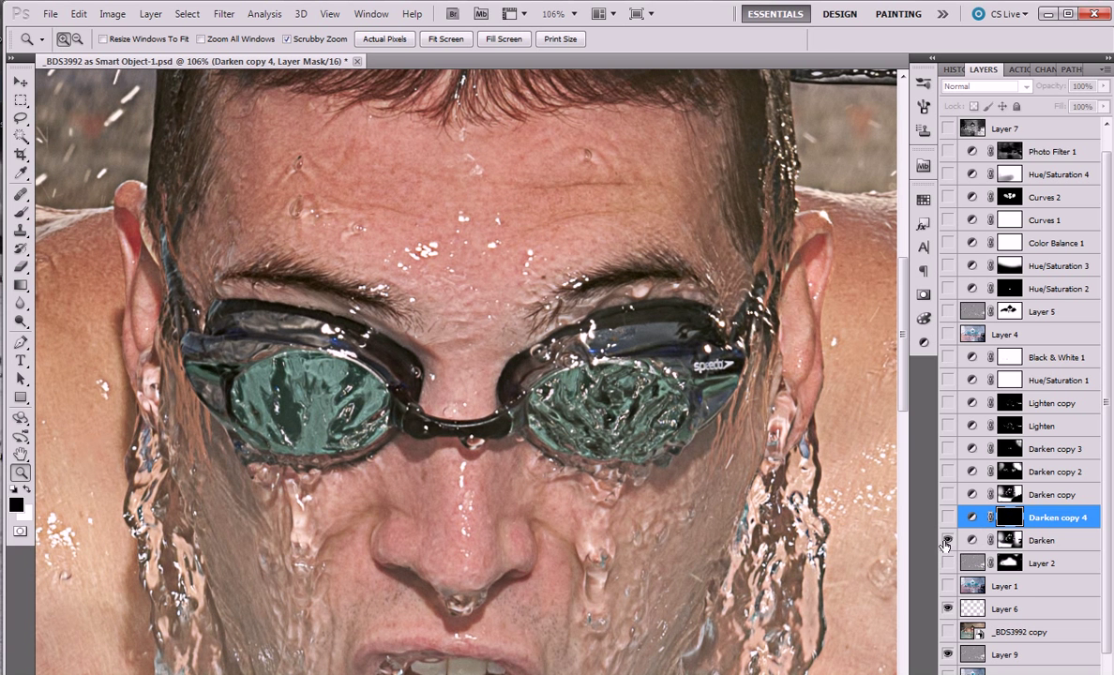
{"action": "left_click", "coordinate": [947, 542]}
{"action": "left_click", "coordinate": [949, 542]}
{"action": "left_click", "coordinate": [948, 542]}
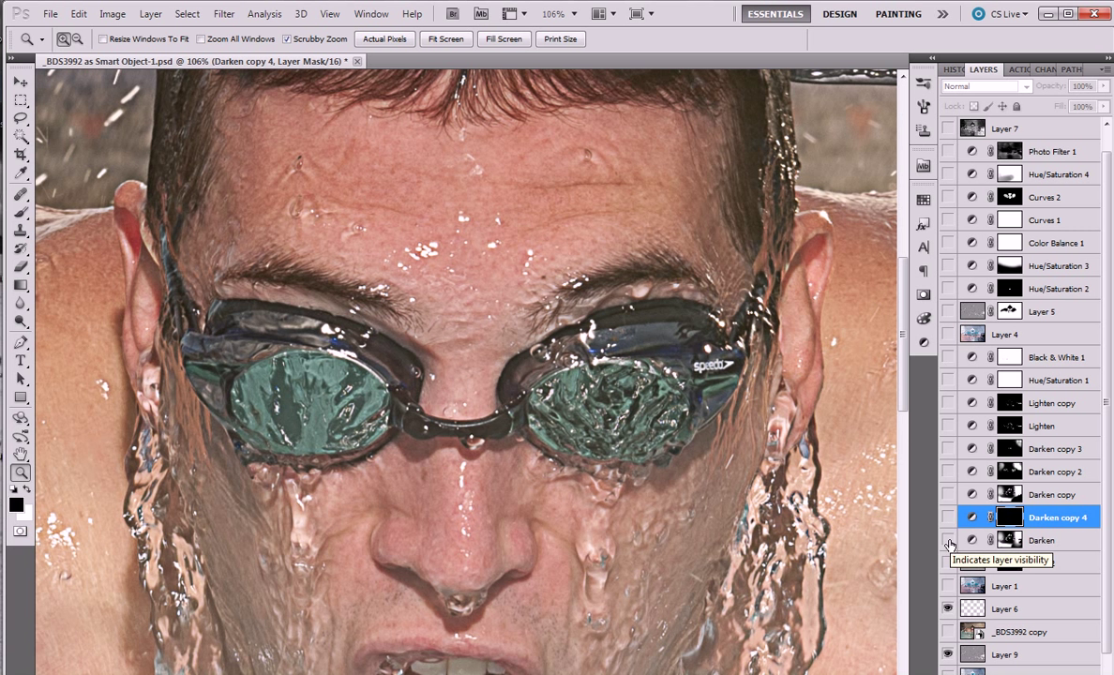
{"action": "left_click", "coordinate": [949, 542]}
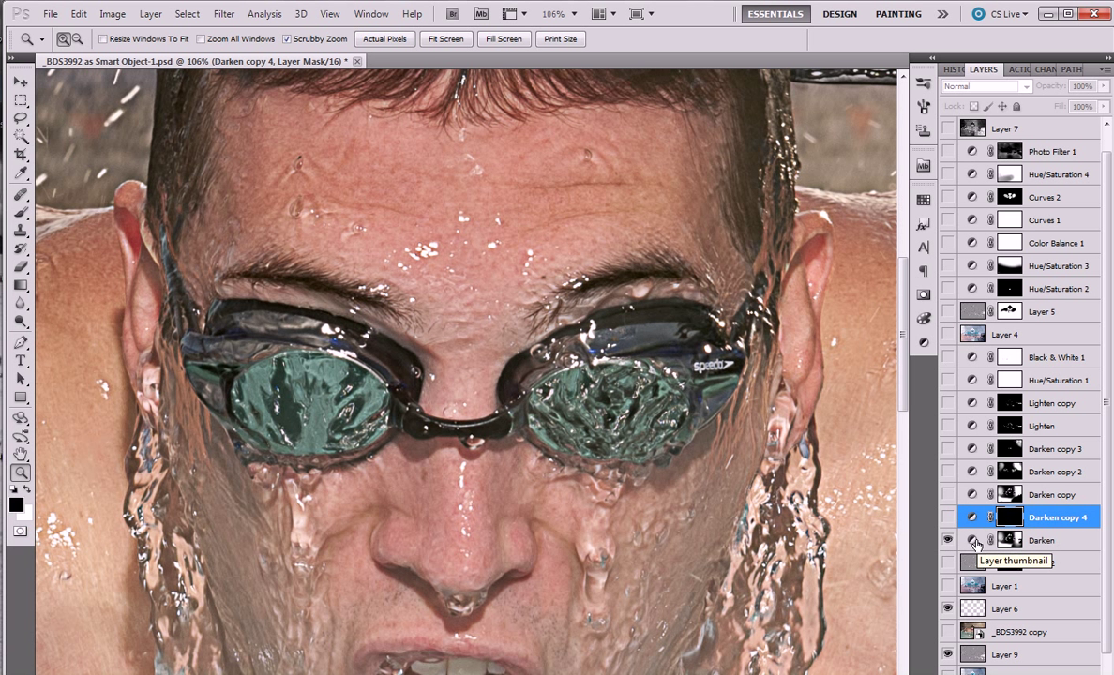
{"action": "left_click", "coordinate": [948, 494]}
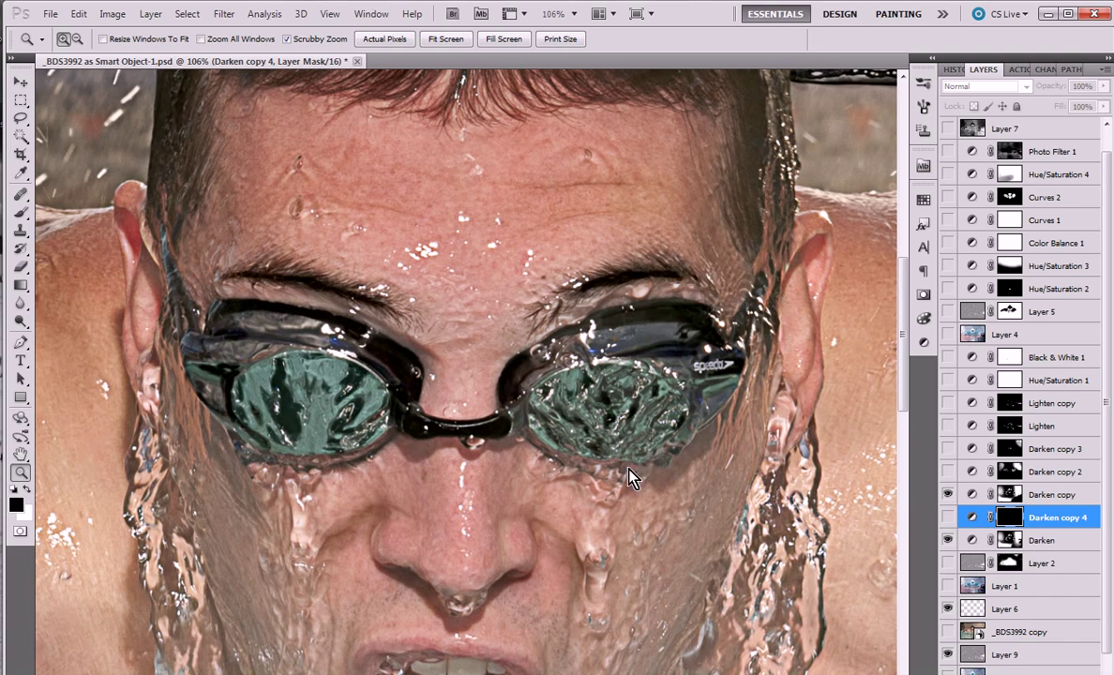
{"action": "left_click_drag", "start_coordinate": [585, 454], "coordinate": [530, 369]}
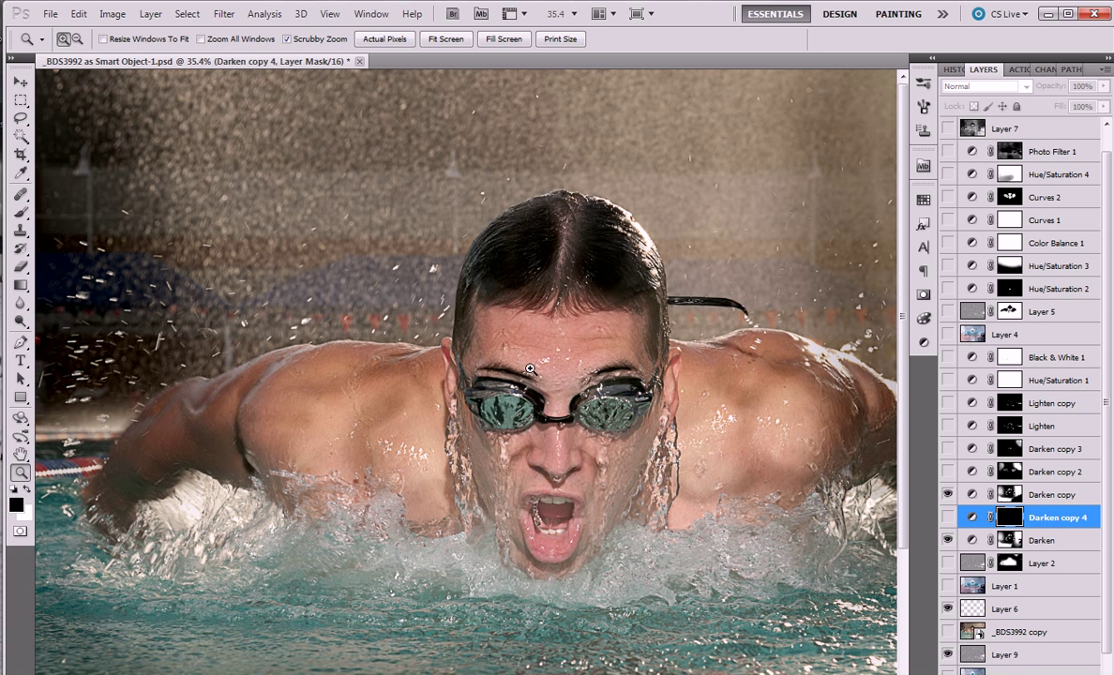
- Turn on the Darken copy 2, Darken copy 3, Lighten and Lighten copy layers
{"action": "left_click", "coordinate": [948, 472]}
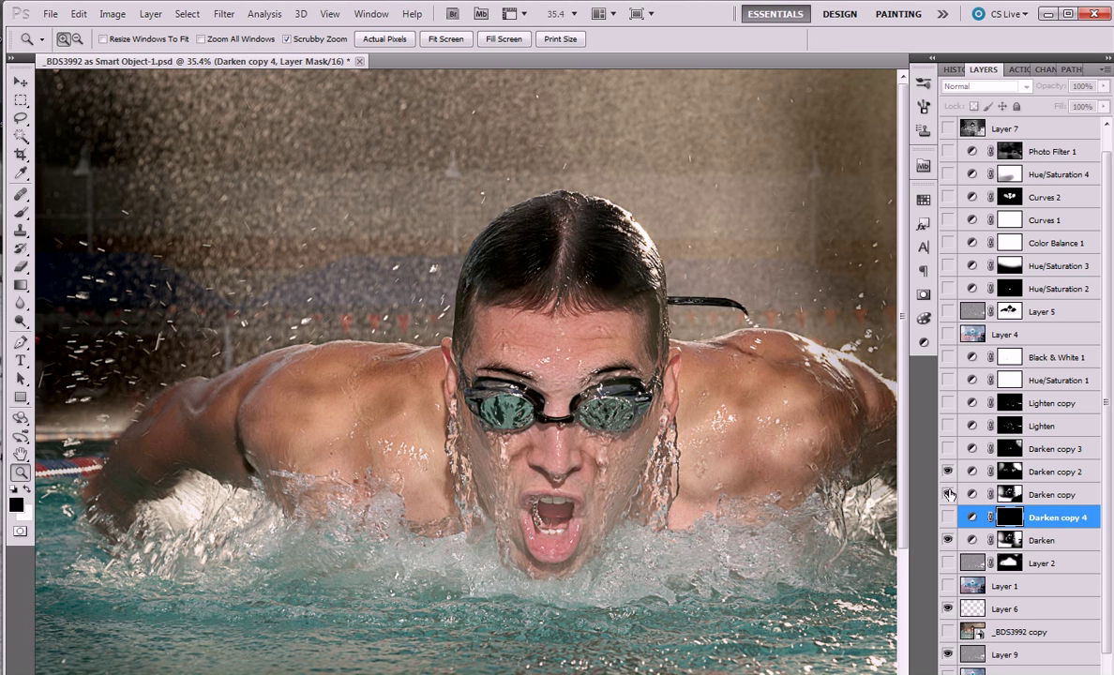
{"action": "left_click", "coordinate": [947, 449]}
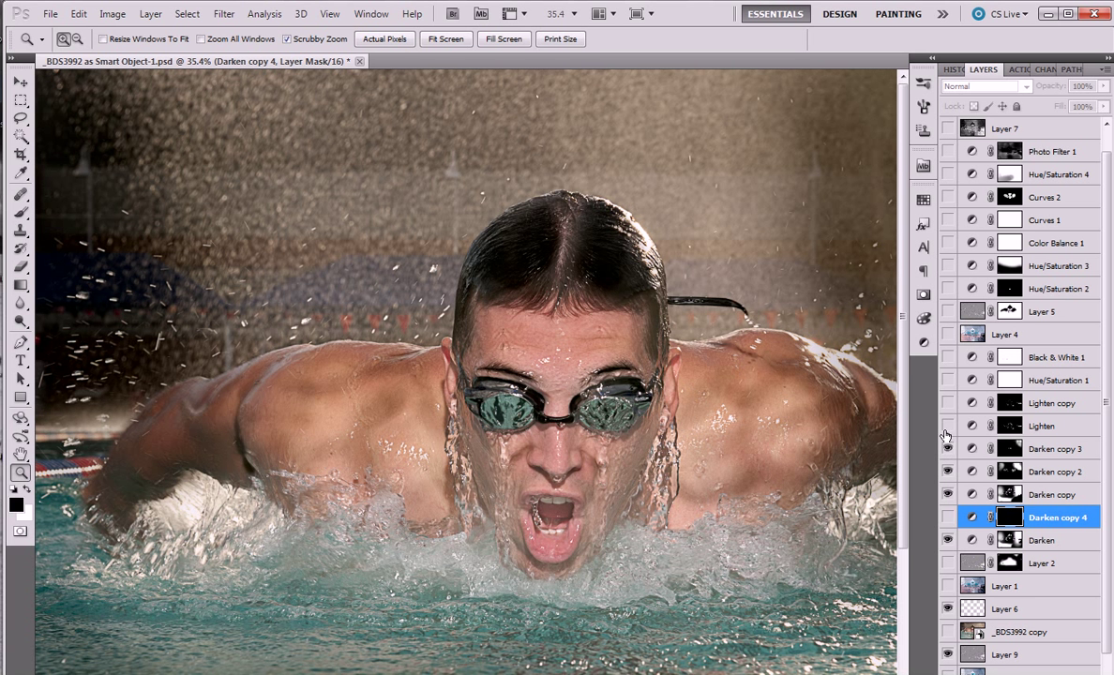
{"action": "left_click_drag", "start_coordinate": [947, 427], "coordinate": [948, 404]}
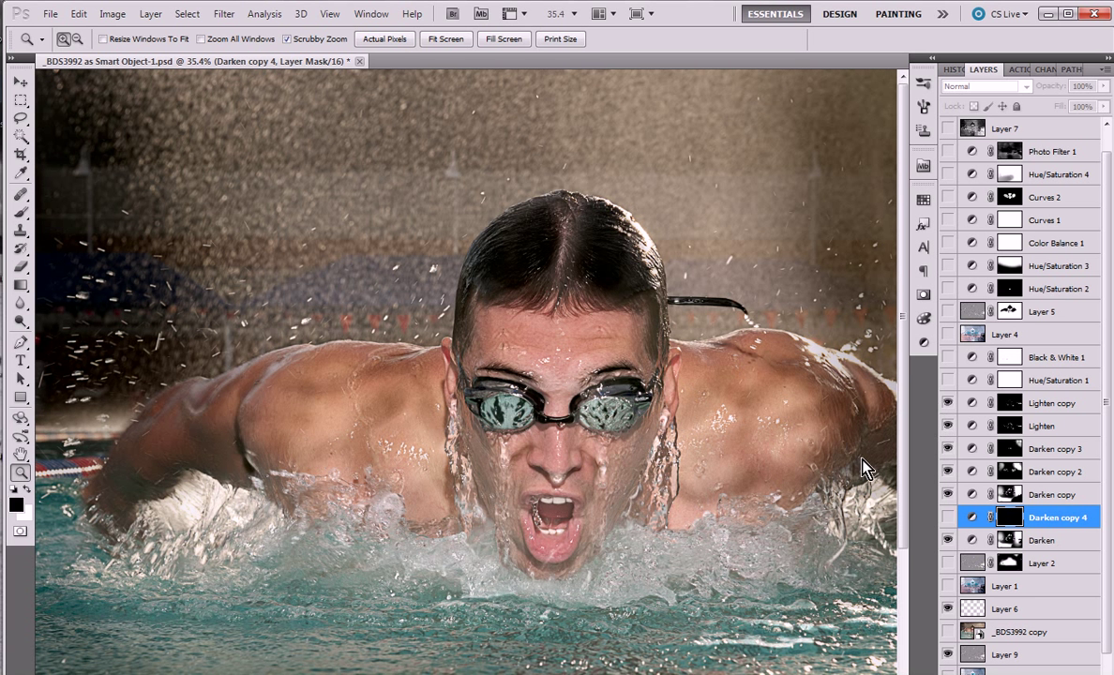
- Compare Lighten copy on and off, then bring up its curve settings
{"action": "left_click", "coordinate": [1032, 425]}
{"action": "left_click", "coordinate": [971, 398]}
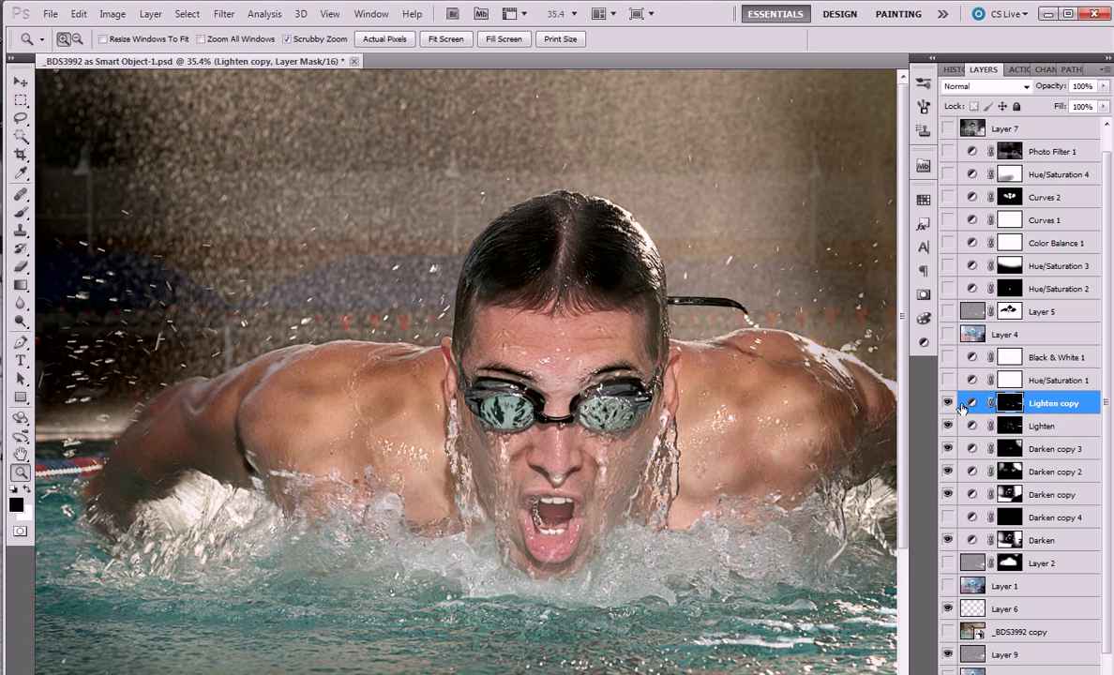
{"action": "left_click", "coordinate": [947, 402]}
{"action": "left_click", "coordinate": [948, 402]}
{"action": "left_click", "coordinate": [973, 403]}
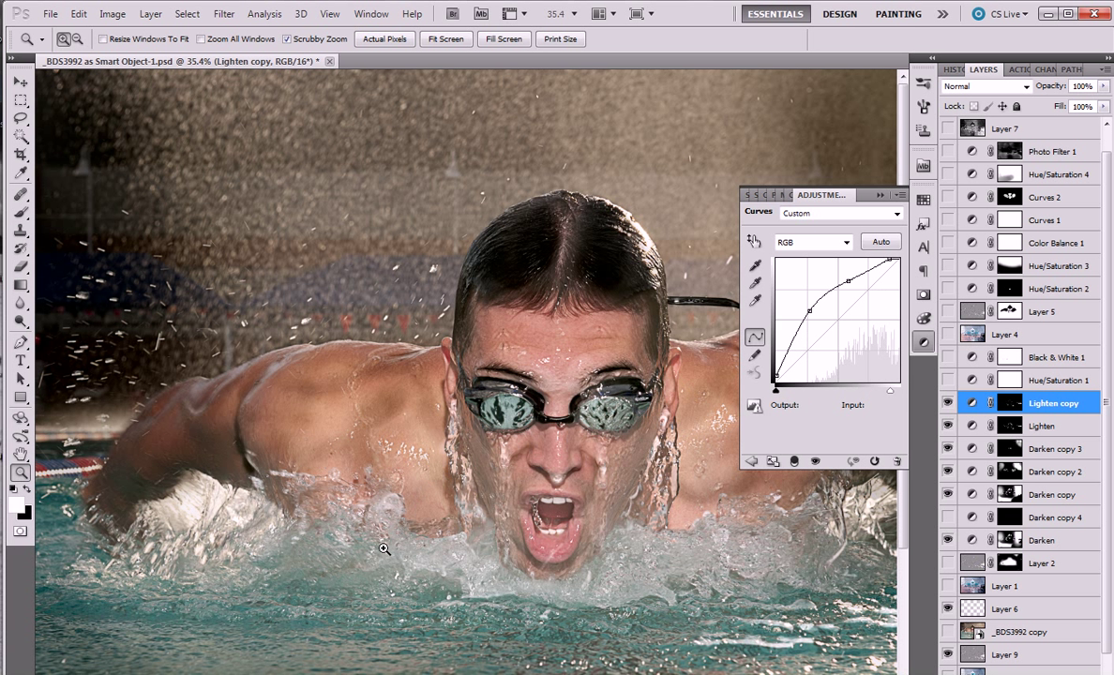
- Review the Lighten layer's curve, then show Hue/Saturation 1 to make the pool water bluer
{"action": "left_click", "coordinate": [882, 197]}
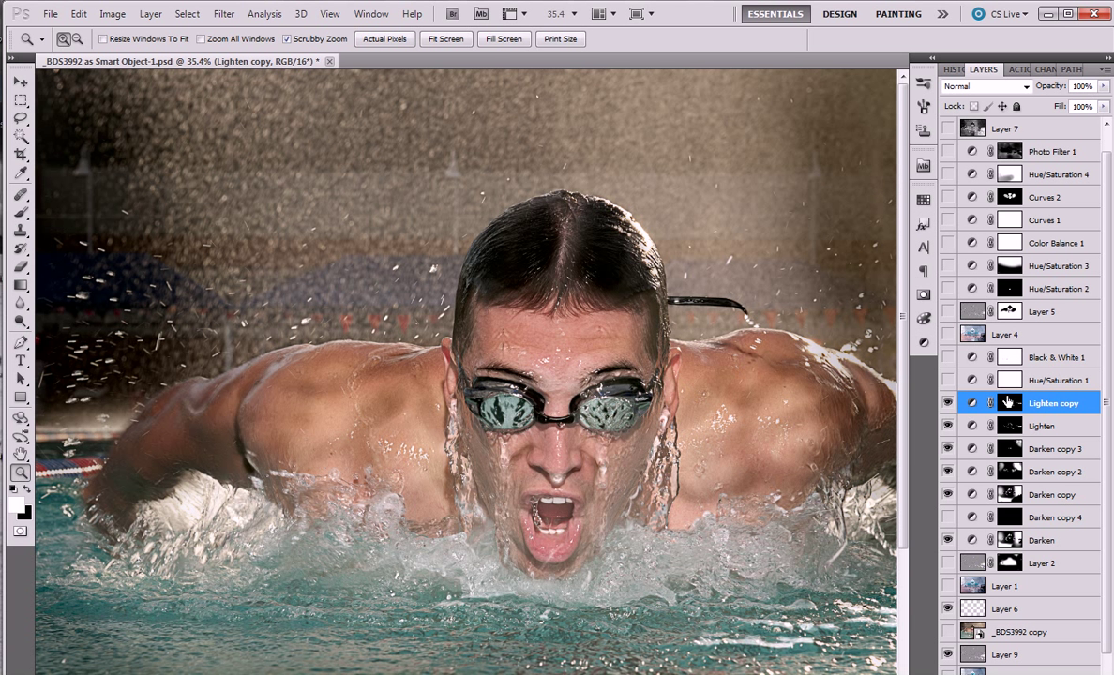
{"action": "left_click", "coordinate": [974, 428]}
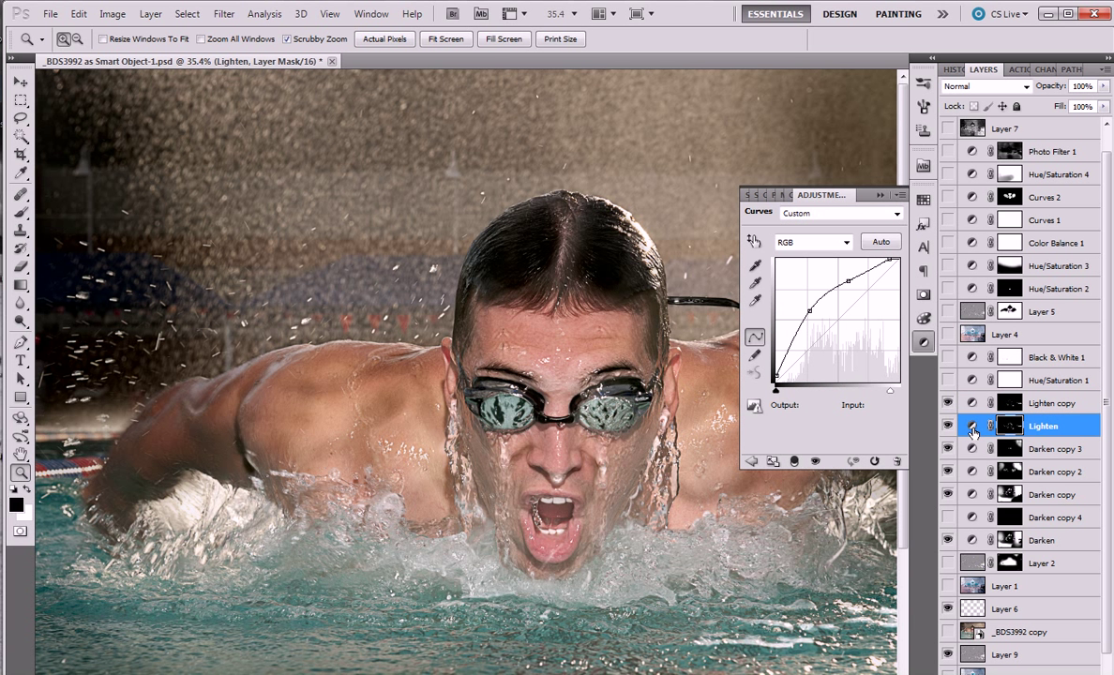
{"action": "left_click", "coordinate": [883, 195]}
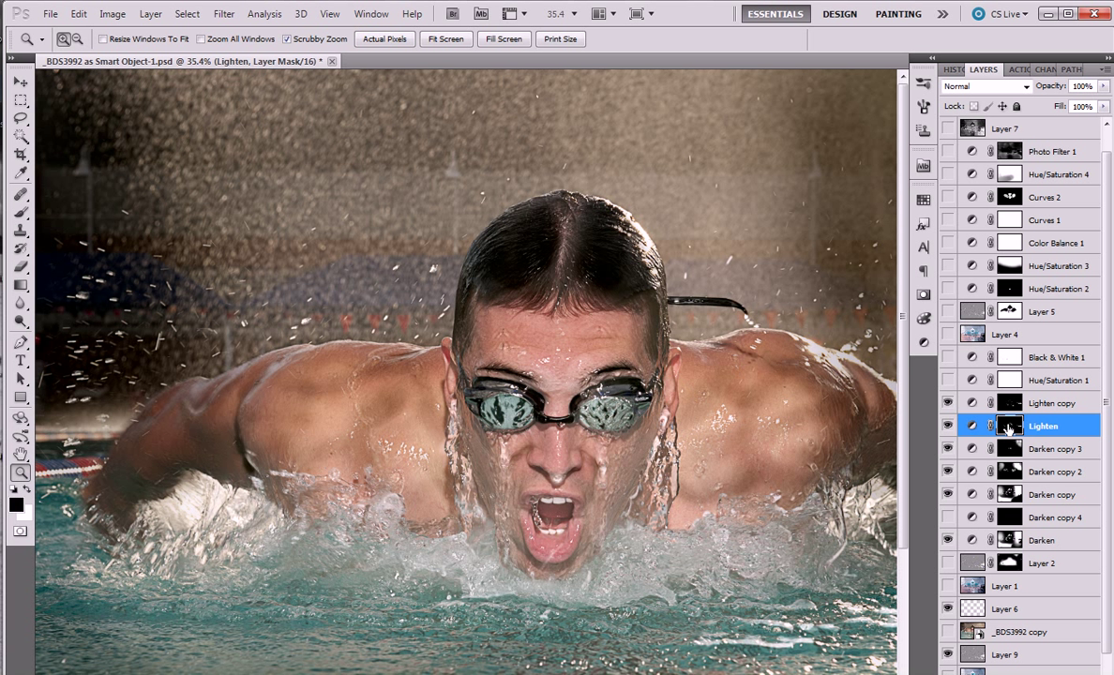
{"action": "left_click", "coordinate": [947, 379]}
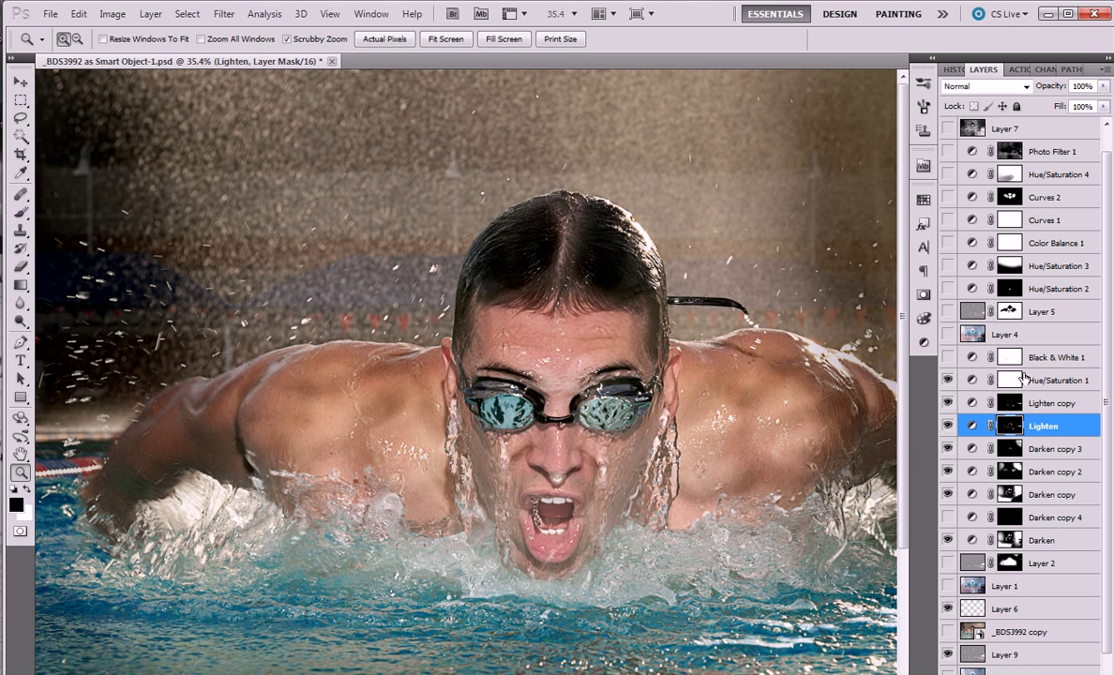
{"action": "left_click", "coordinate": [975, 385]}
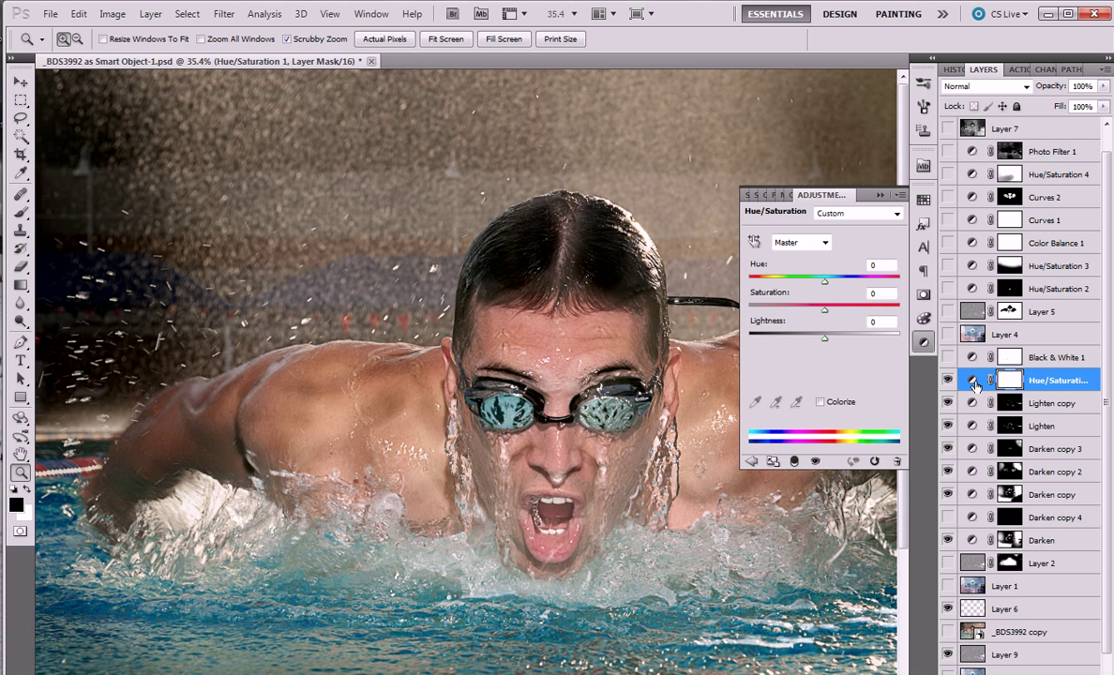
{"action": "left_click", "coordinate": [823, 243]}
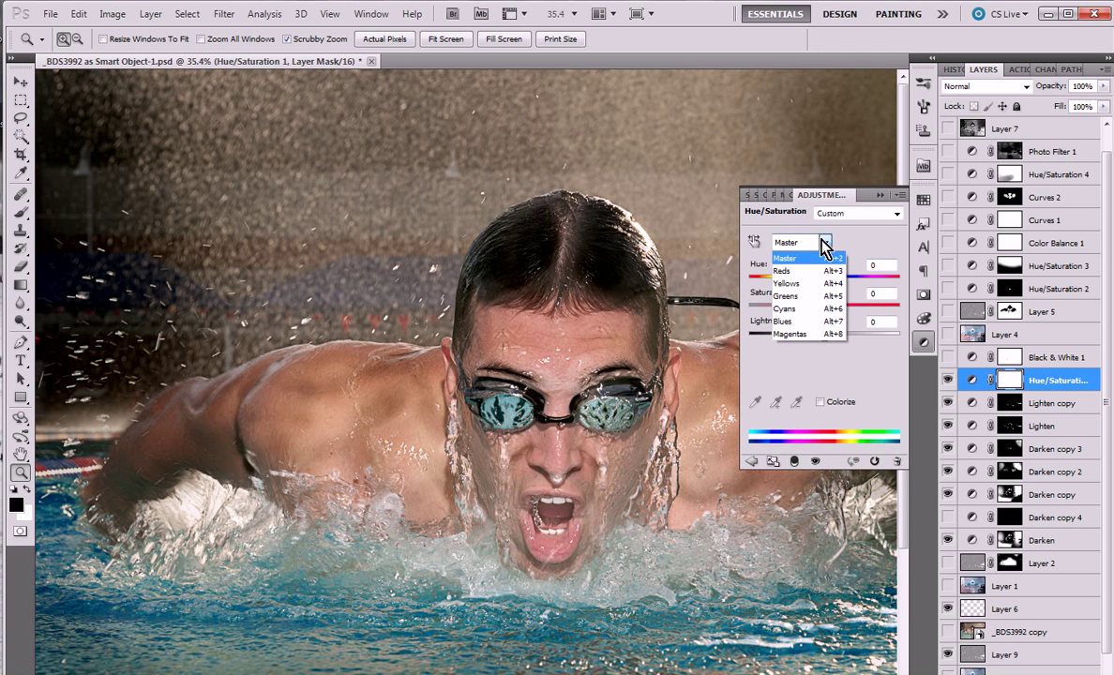
{"action": "left_click", "coordinate": [812, 309]}
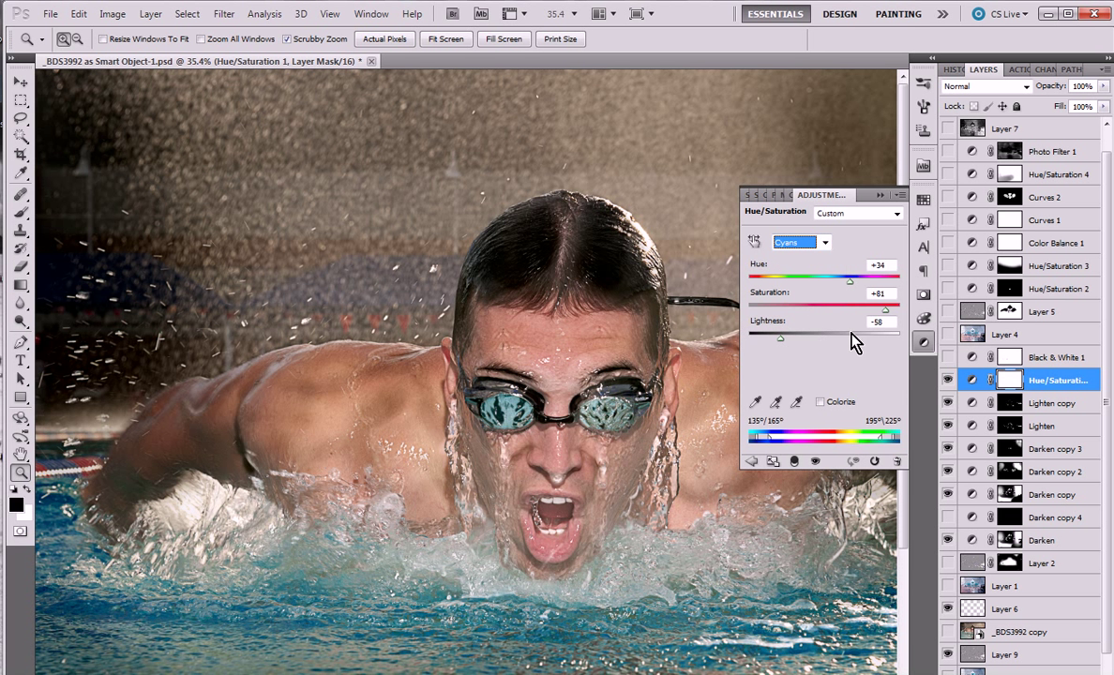
{"action": "left_click", "coordinate": [821, 245]}
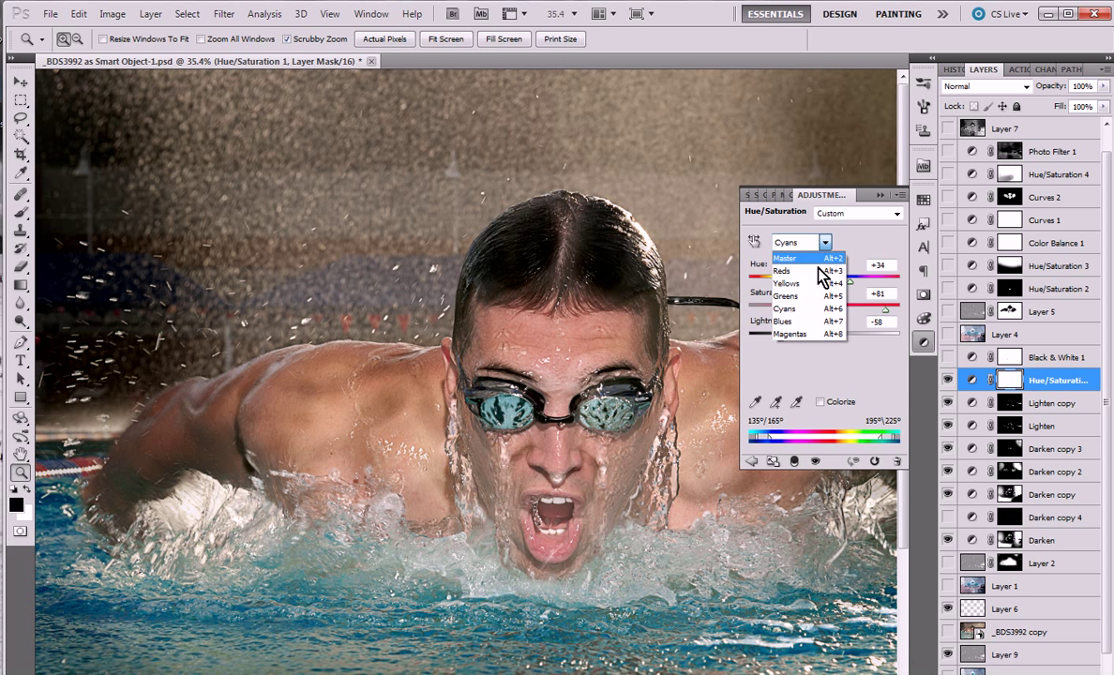
{"action": "left_click", "coordinate": [814, 321]}
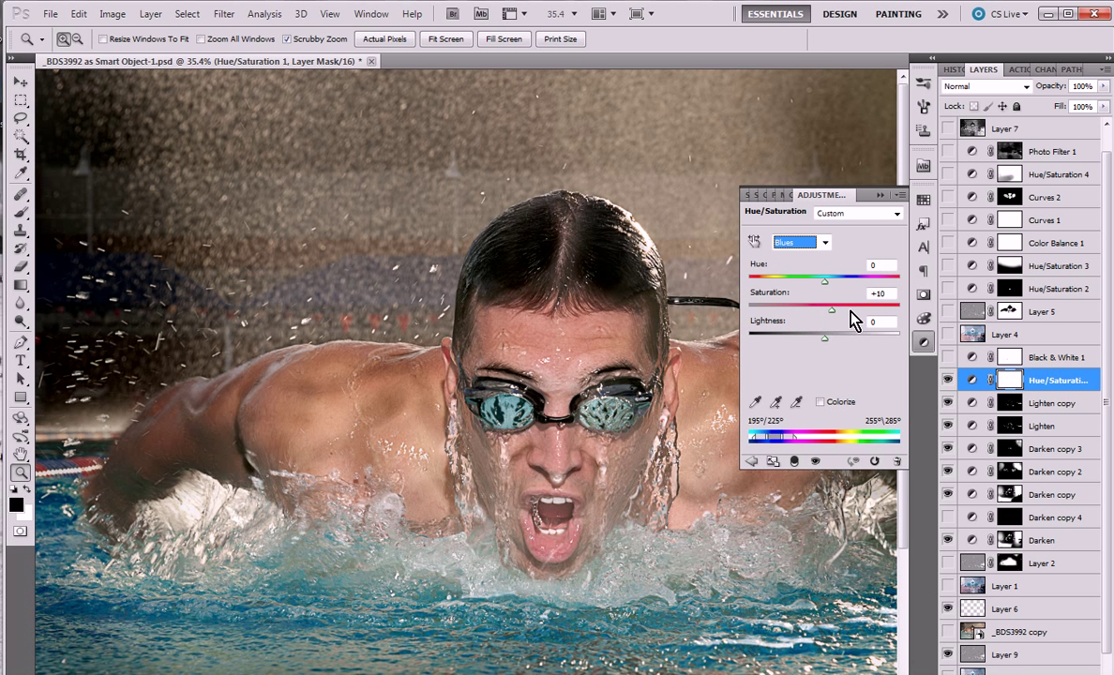
{"action": "left_click", "coordinate": [883, 206]}
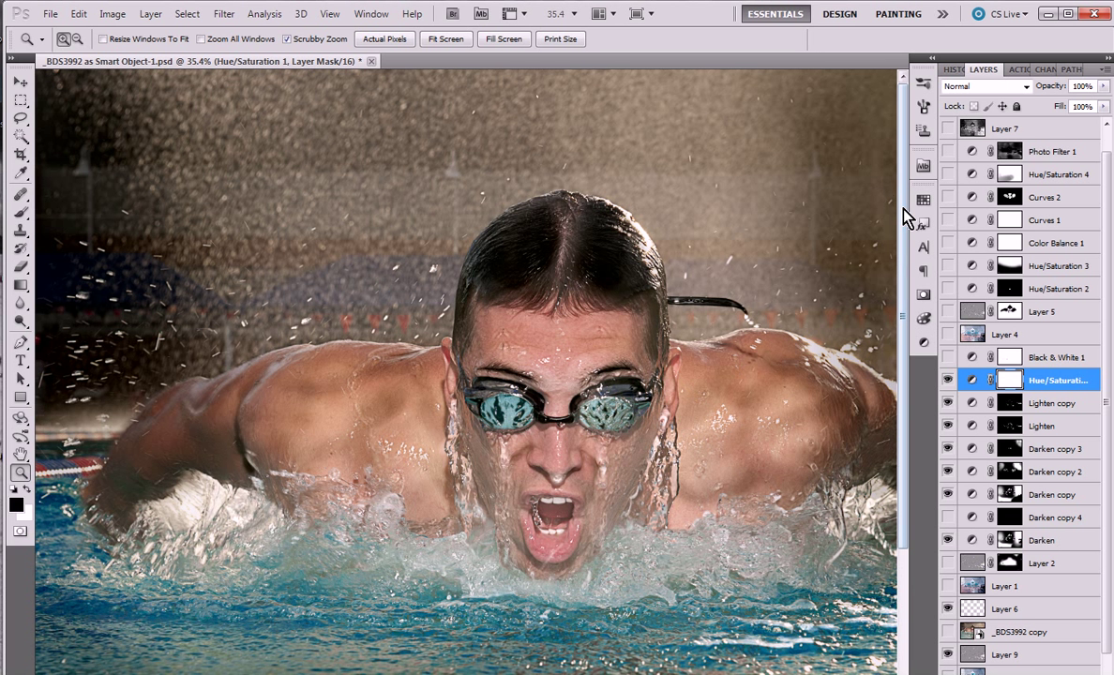
{"action": "left_click", "coordinate": [949, 381]}
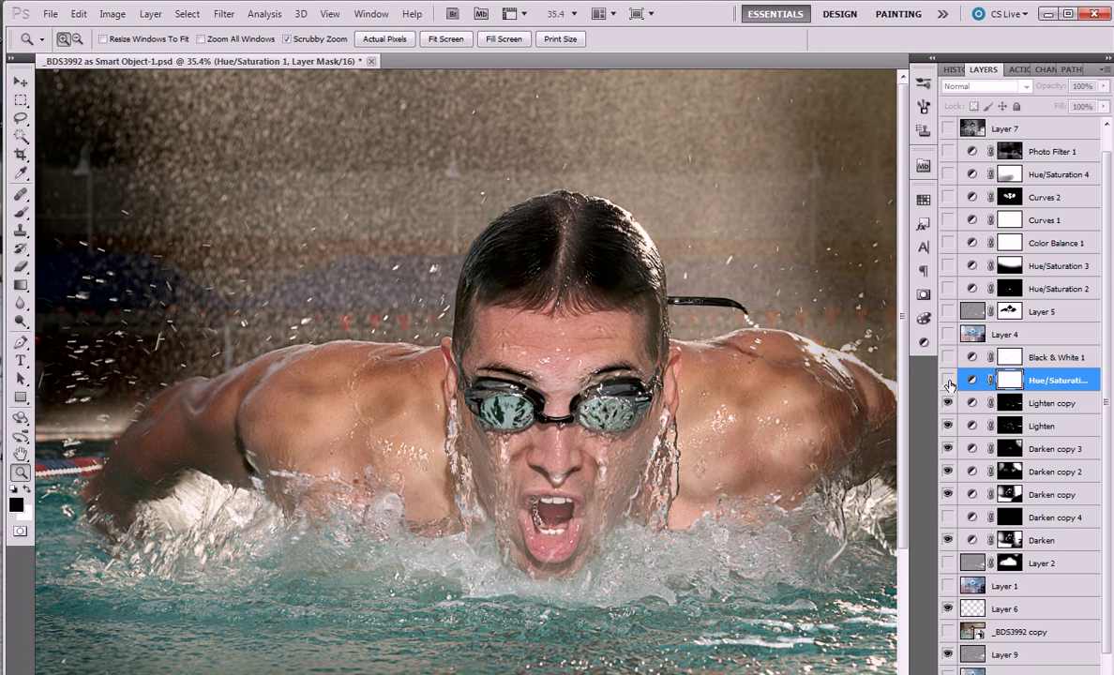
{"action": "left_click", "coordinate": [949, 381]}
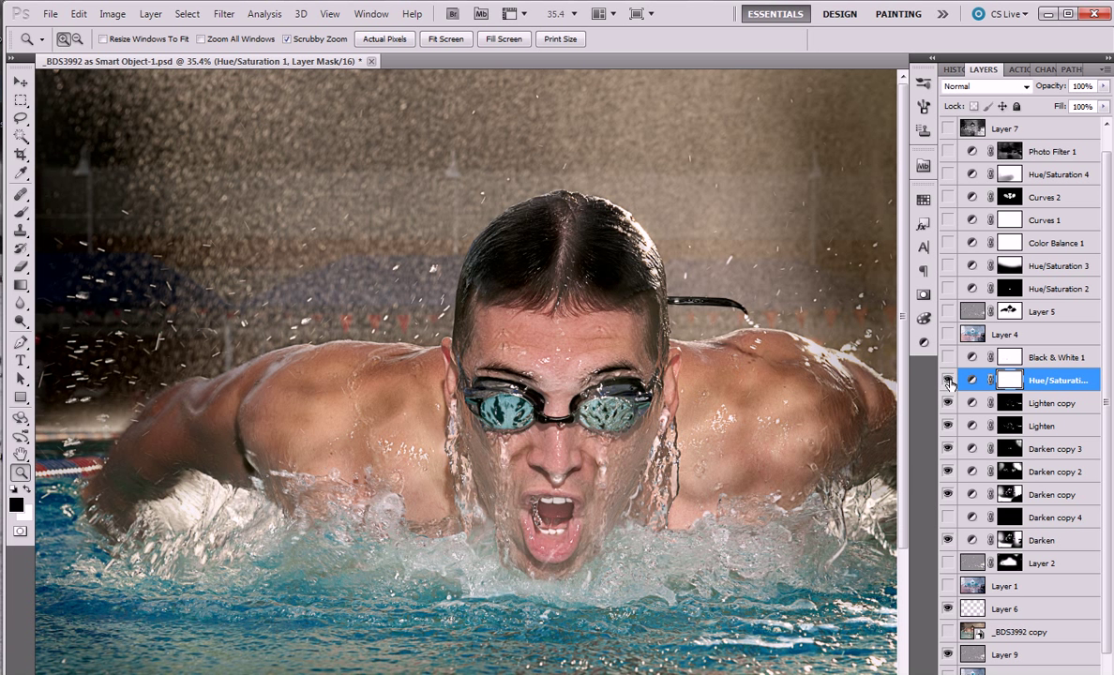
{"action": "left_click", "coordinate": [948, 381]}
{"action": "left_click", "coordinate": [949, 380]}
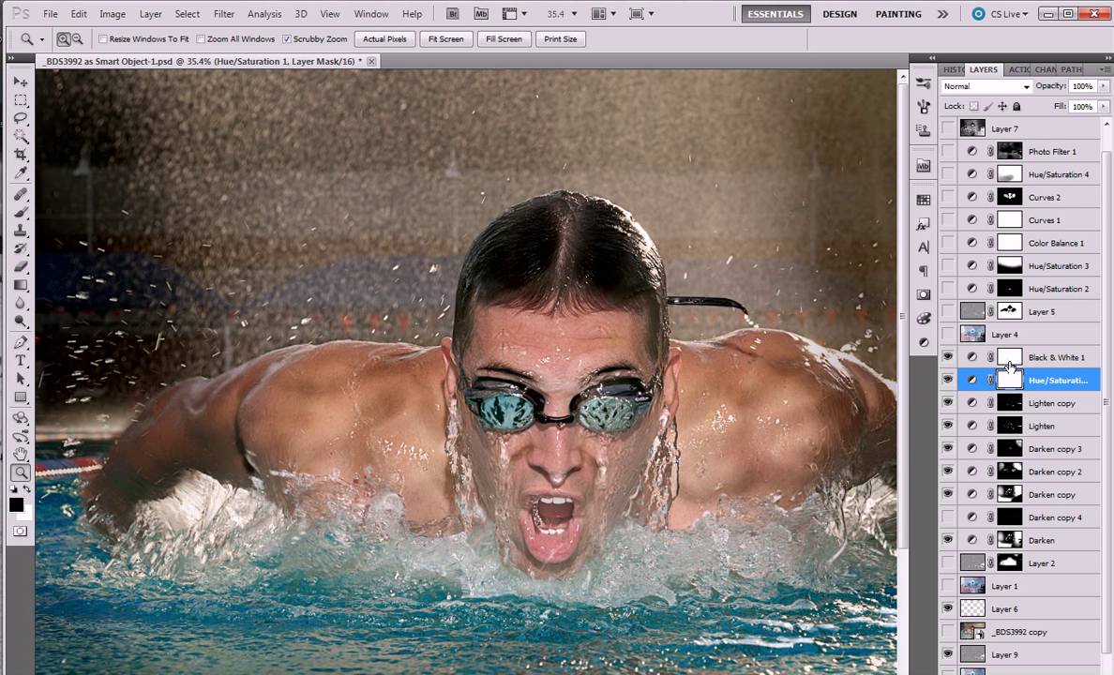
- Review Black & White 1's settings and compare the image with it on and off
{"action": "double_click", "coordinate": [972, 360]}
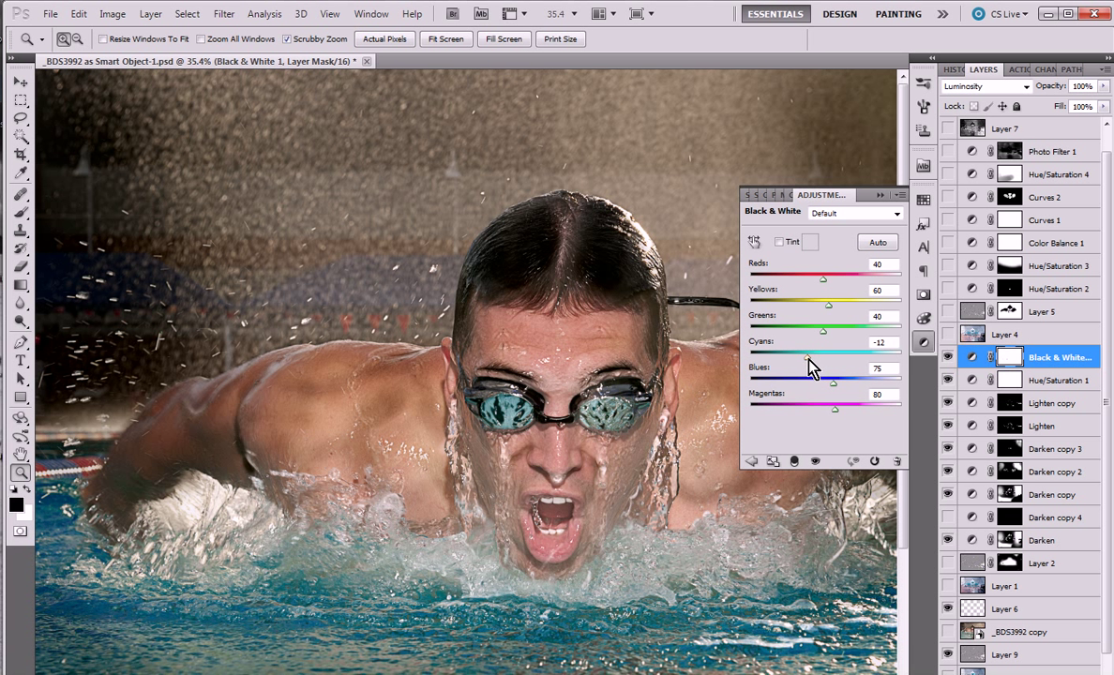
{"action": "left_click", "coordinate": [880, 197]}
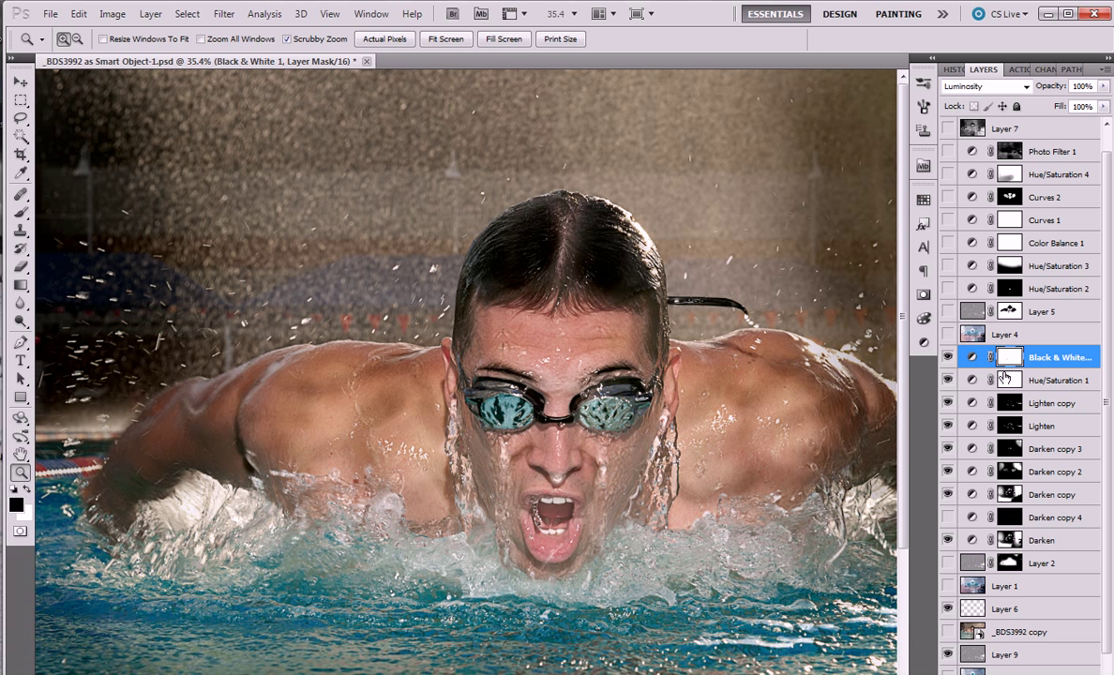
{"action": "left_click", "coordinate": [948, 360]}
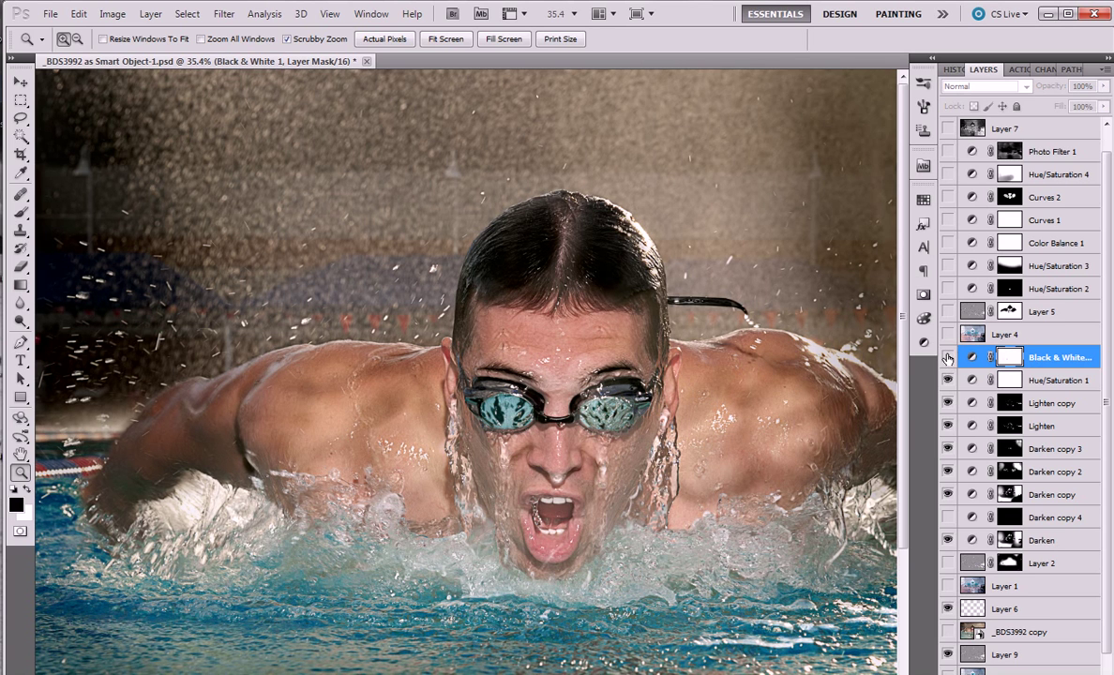
{"action": "left_click", "coordinate": [947, 358]}
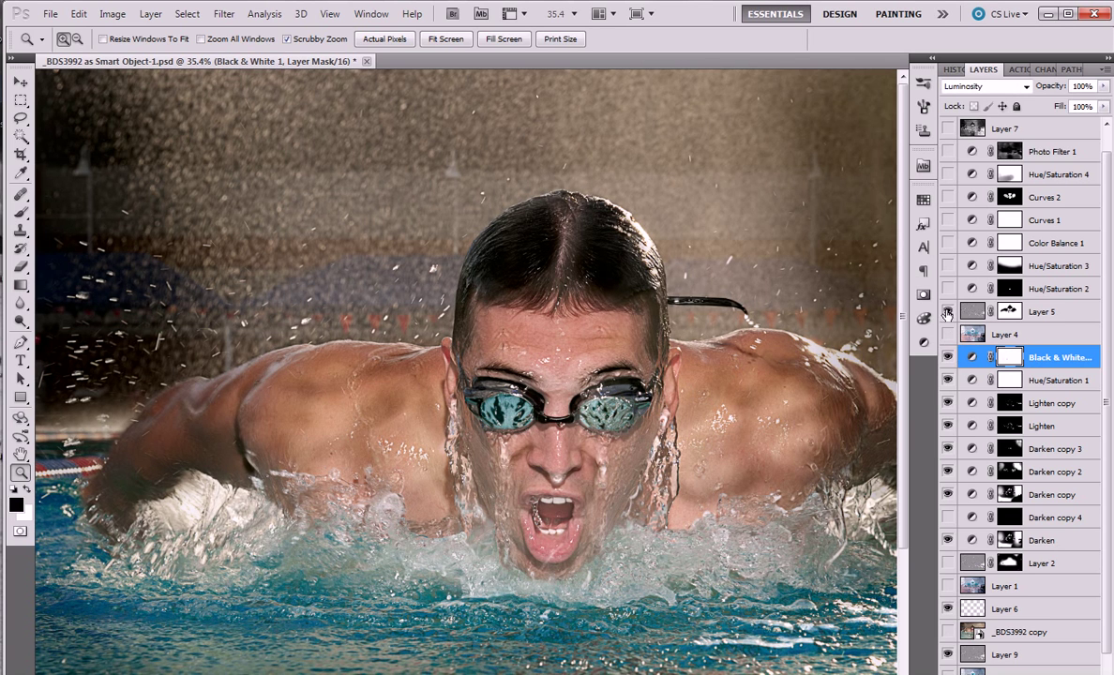
- Switch on Layer 5, Hue/Saturation 2 and Hue/Saturation 3
{"action": "left_click", "coordinate": [947, 312]}
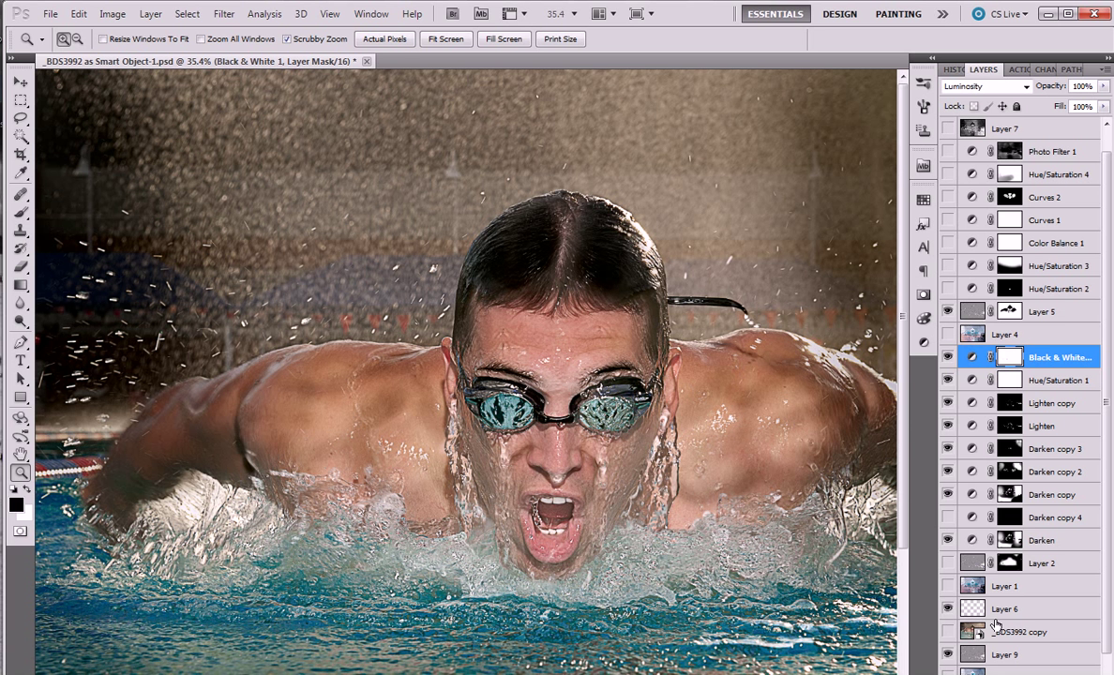
{"action": "left_click", "coordinate": [947, 290]}
{"action": "left_click", "coordinate": [948, 266]}
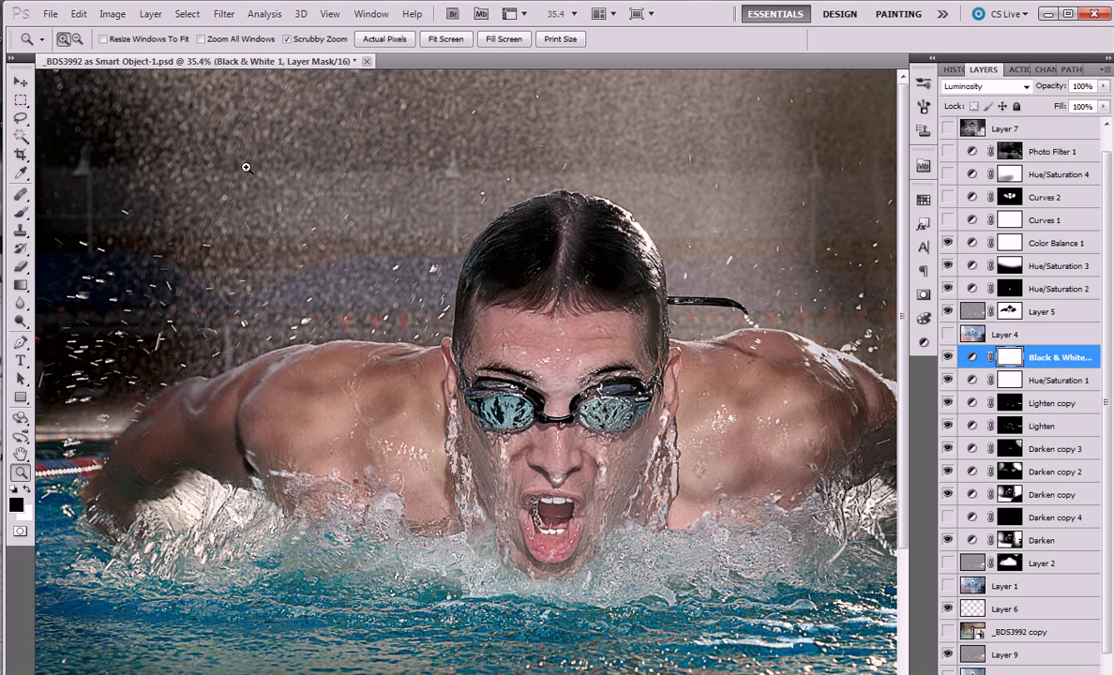
{"action": "left_click", "coordinate": [111, 14]}
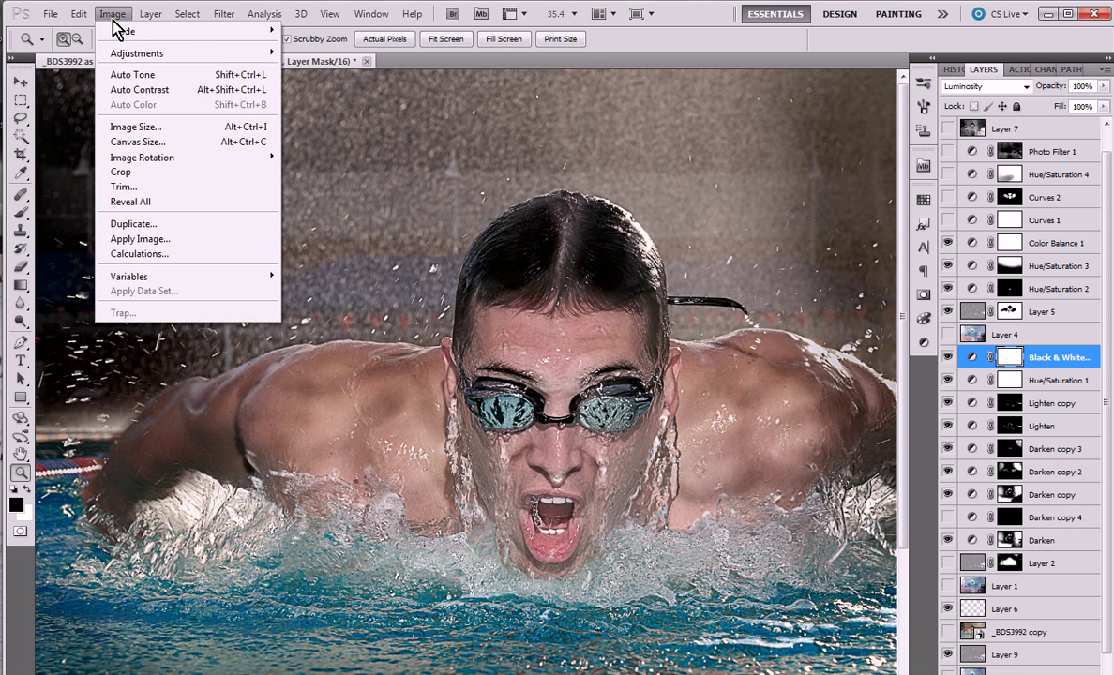
{"action": "mouse_move", "coordinate": [249, 31]}
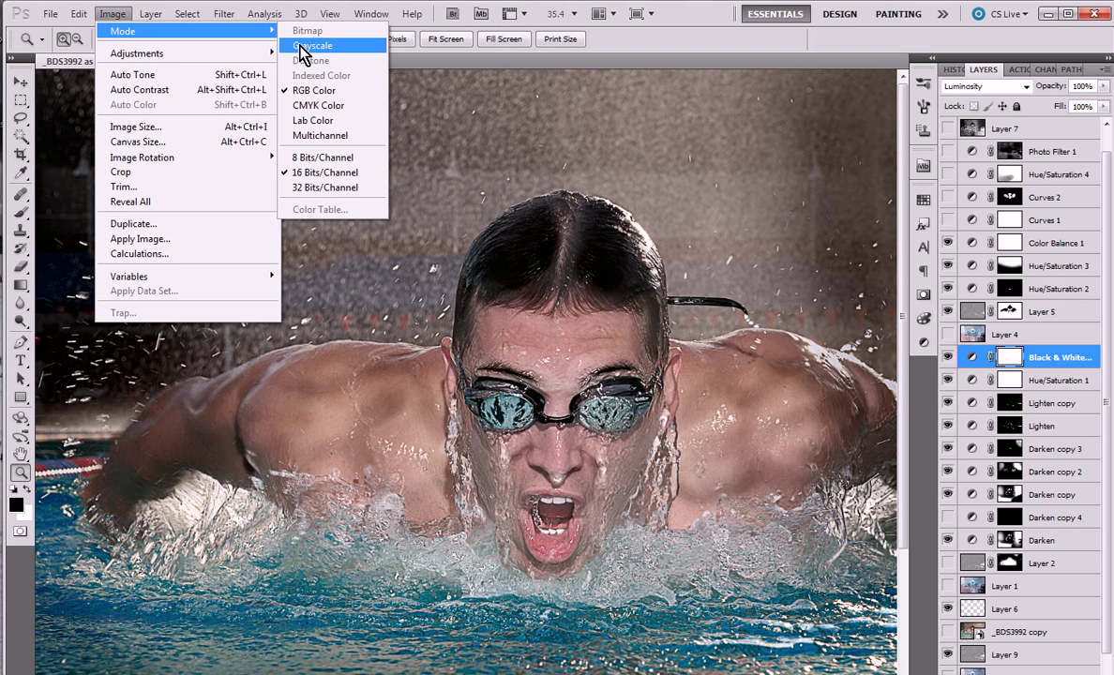
{"action": "left_click", "coordinate": [350, 174]}
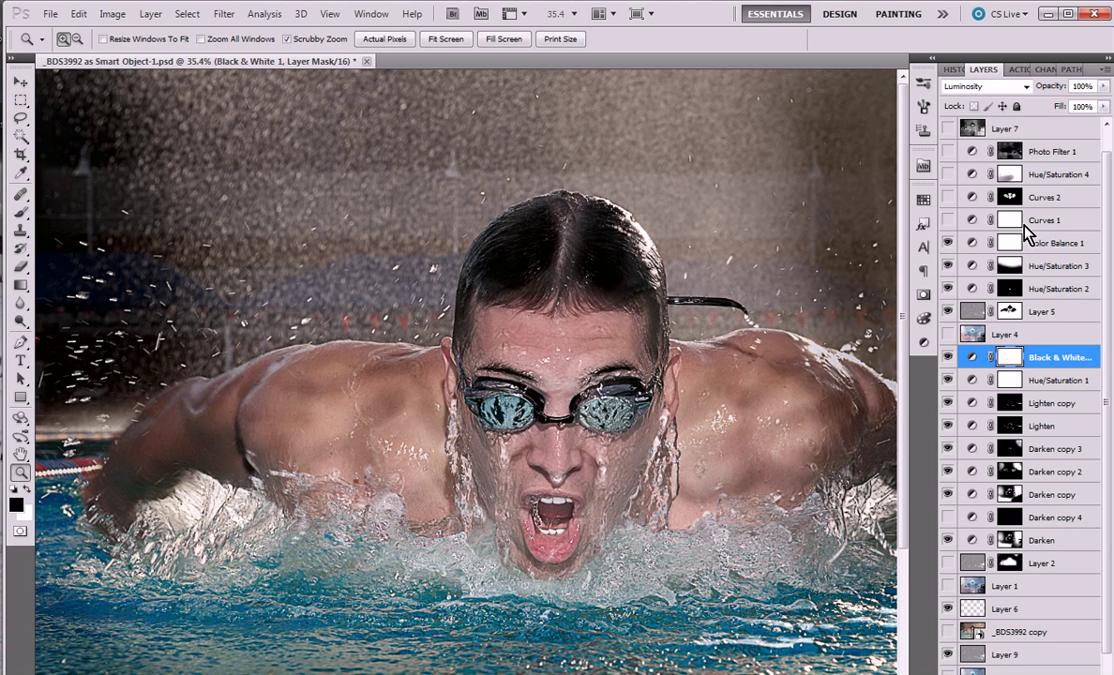
- Show Curves 1 to brighten the photo, comparing it on and off
{"action": "left_click", "coordinate": [949, 215]}
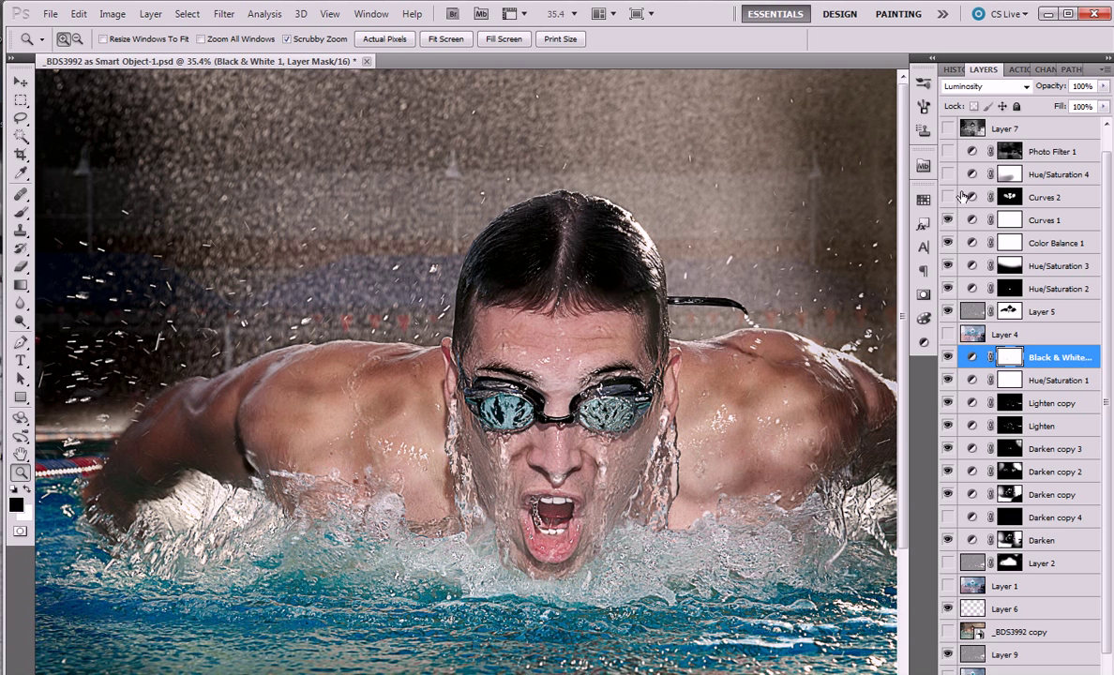
{"action": "left_click", "coordinate": [948, 221]}
{"action": "left_click", "coordinate": [948, 220]}
- Reshape the Curves 1 tone curve, then switch on Curves 2 and Hue/Saturation 4
{"action": "left_click", "coordinate": [1006, 220]}
{"action": "left_click_drag", "start_coordinate": [813, 349], "coordinate": [825, 330]}
{"action": "left_click", "coordinate": [793, 368]}
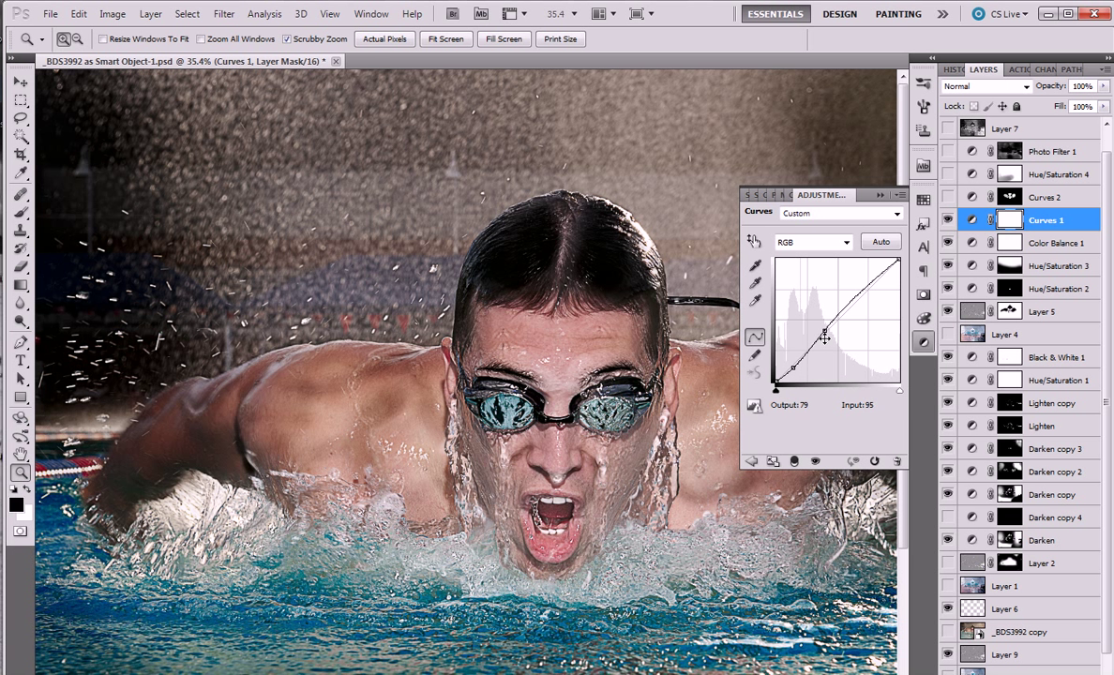
{"action": "left_click", "coordinate": [898, 195]}
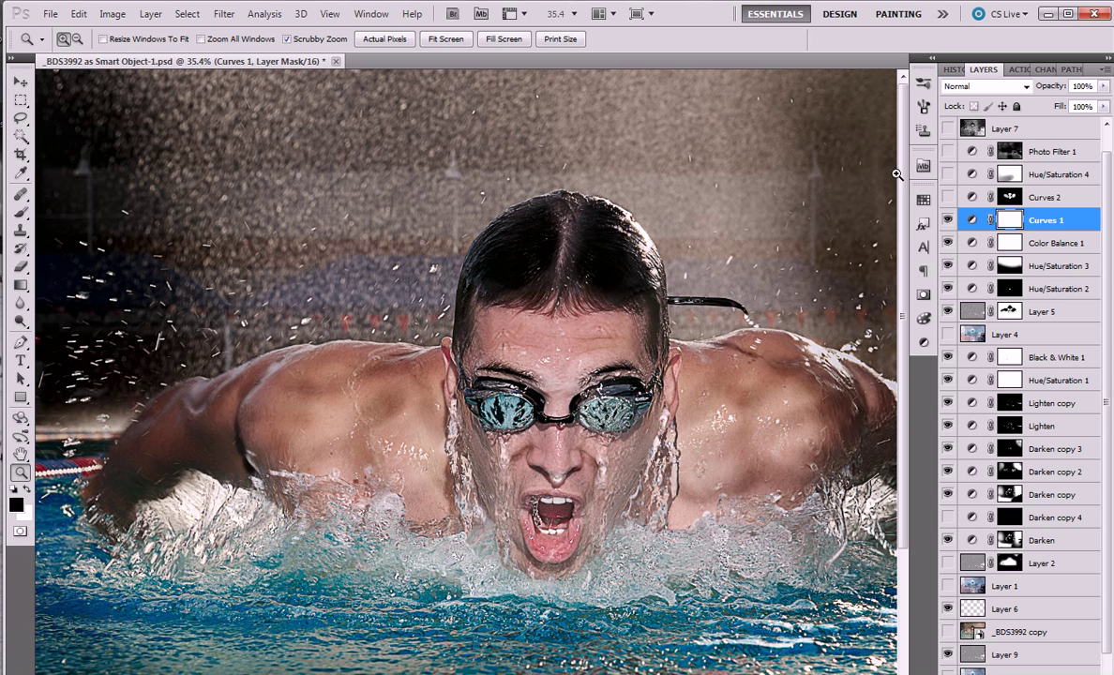
{"action": "left_click", "coordinate": [947, 197]}
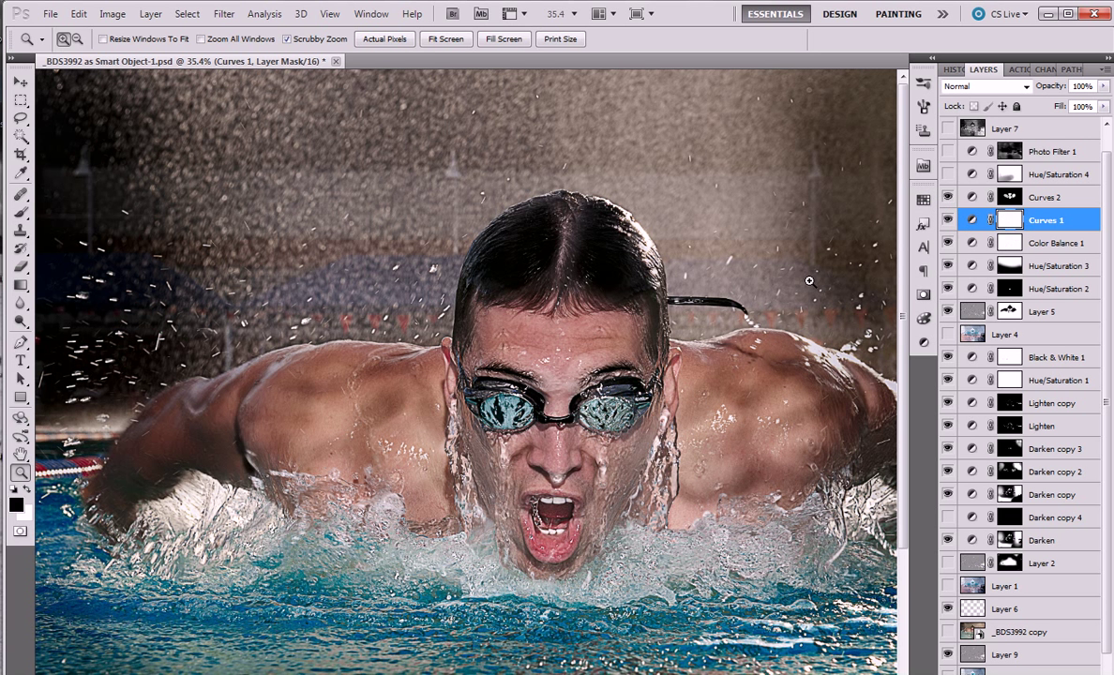
{"action": "left_click", "coordinate": [948, 174]}
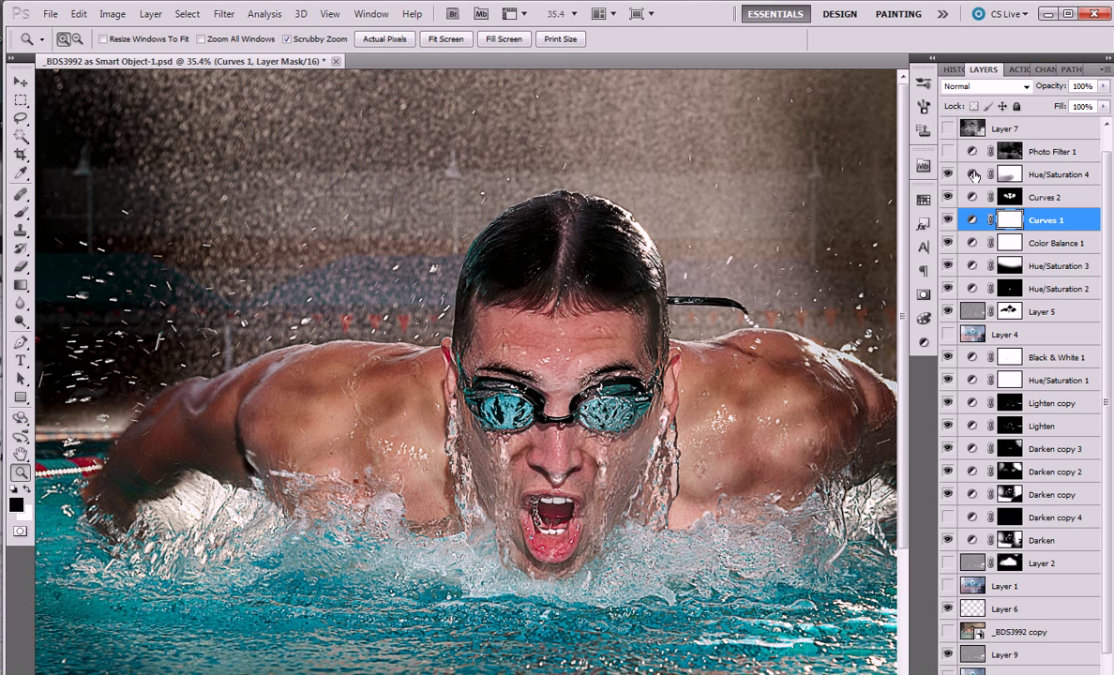
- Review Hue/Saturation 4's Cyans and Blues adjustment settings
{"action": "double_click", "coordinate": [972, 175]}
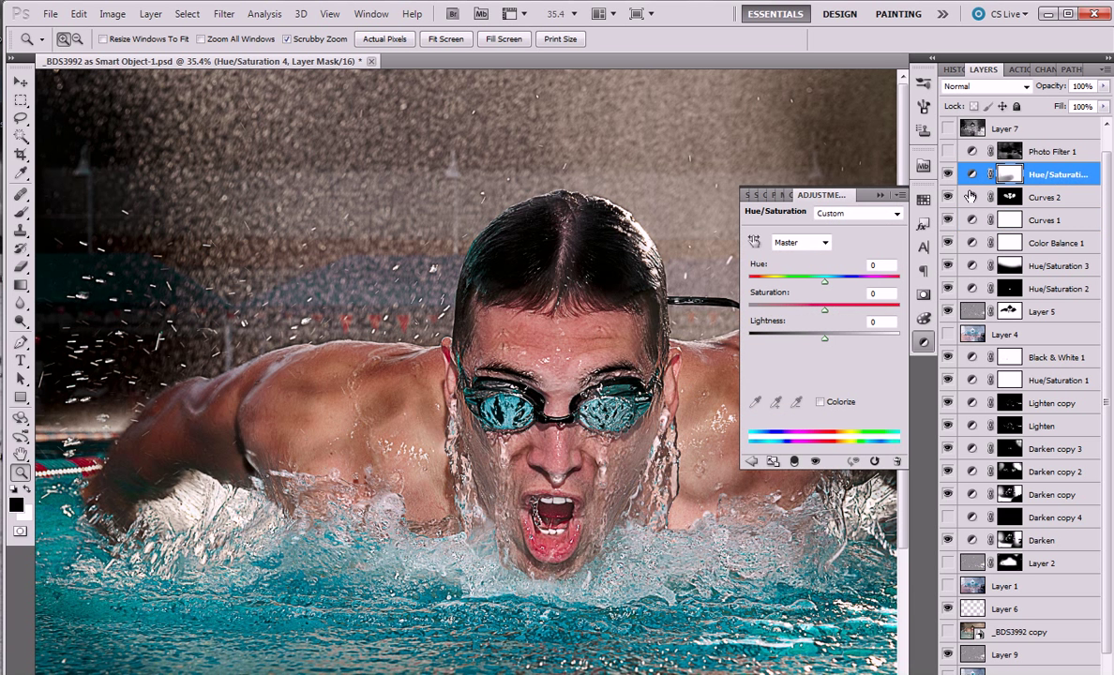
{"action": "left_click", "coordinate": [824, 243]}
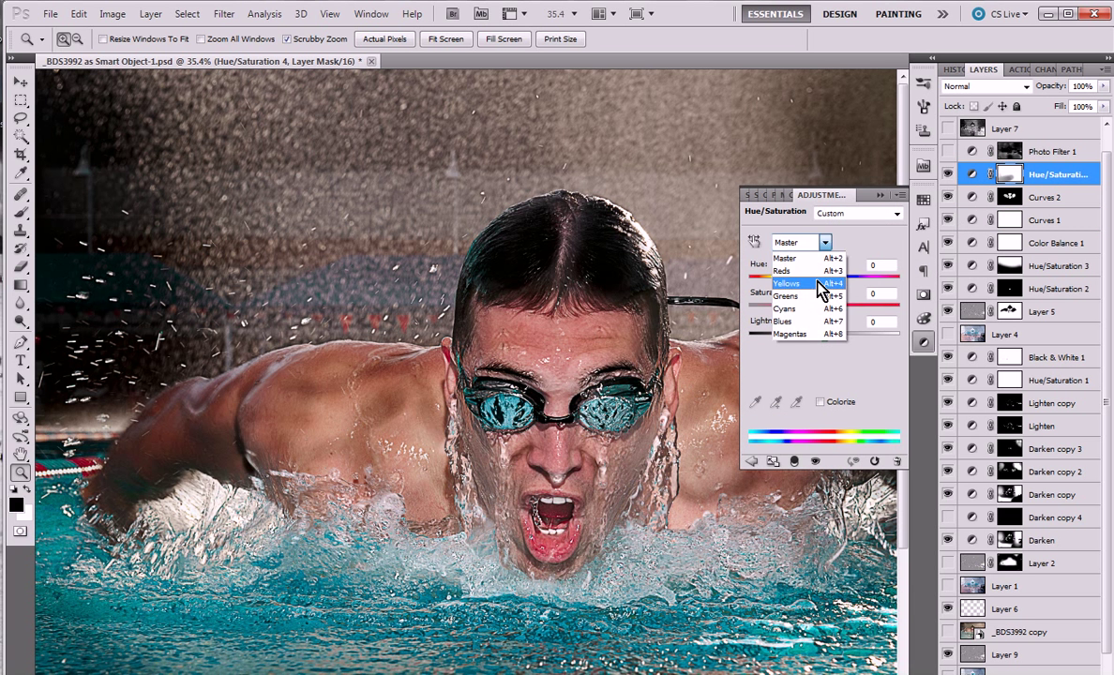
{"action": "left_click", "coordinate": [821, 309]}
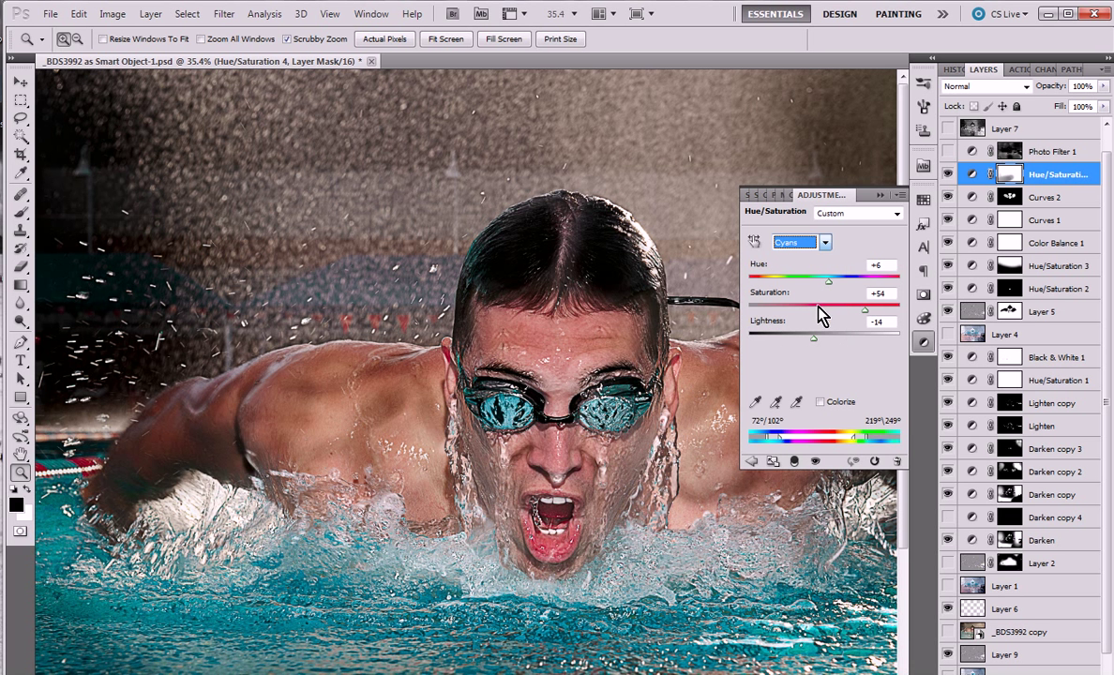
{"action": "left_click", "coordinate": [825, 244]}
{"action": "left_click", "coordinate": [814, 321]}
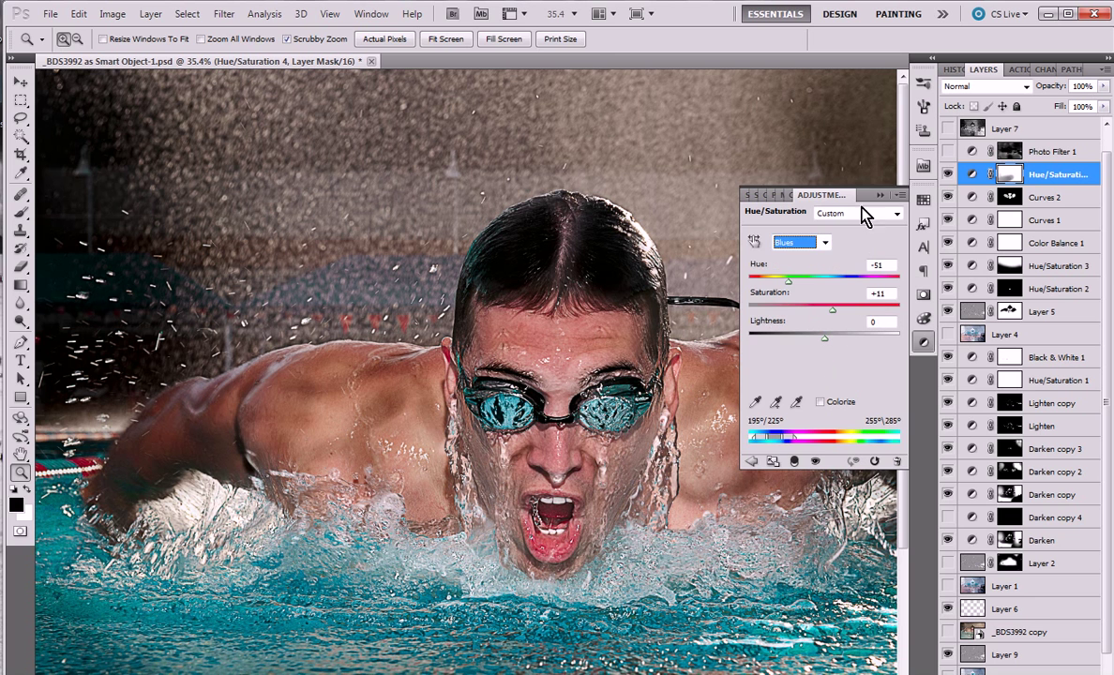
{"action": "left_click", "coordinate": [821, 195]}
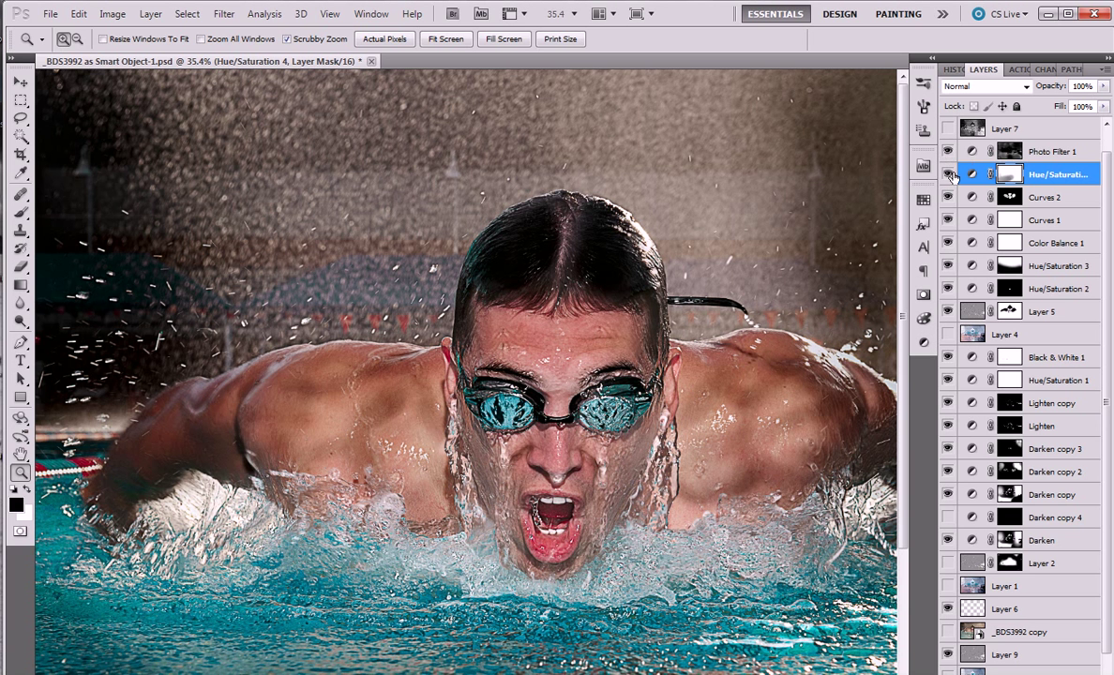
- Show the Deep Blue 75% Photo Filter 1 and disable its mask to tint everything
{"action": "left_click", "coordinate": [947, 152]}
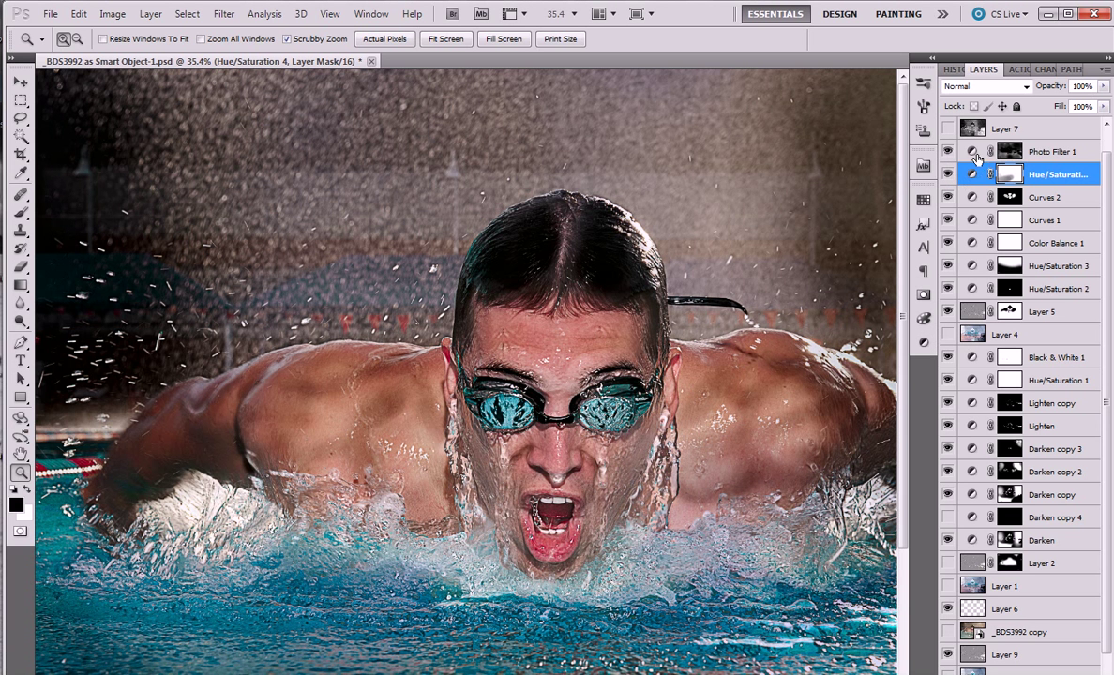
{"action": "double_click", "coordinate": [971, 151]}
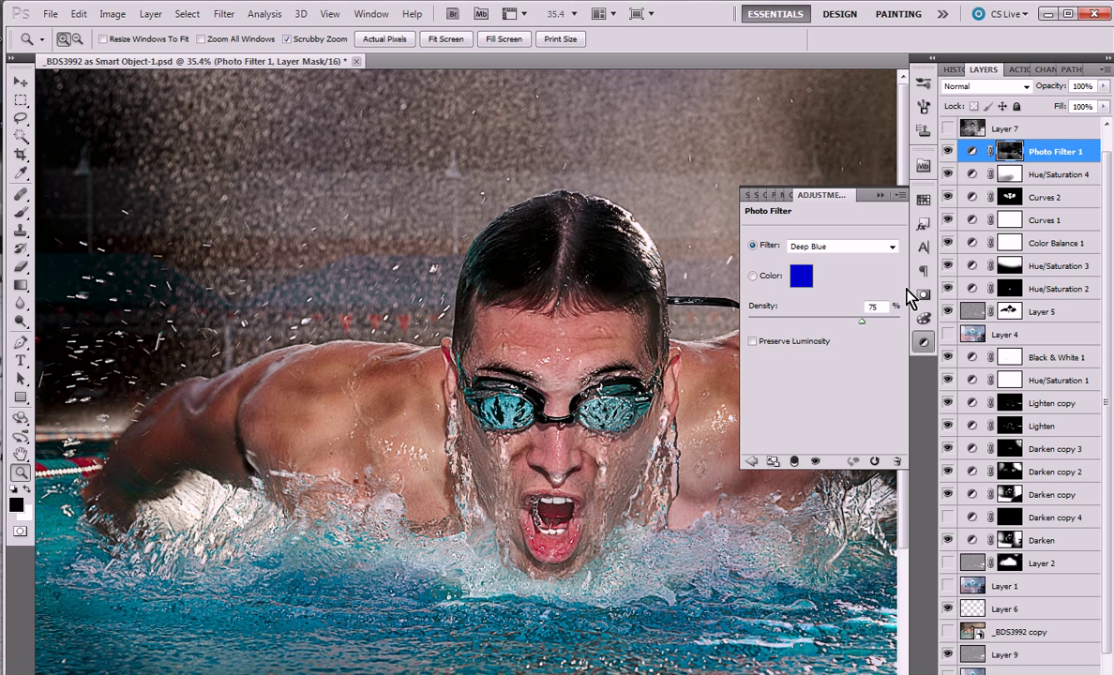
{"action": "left_click", "coordinate": [880, 194]}
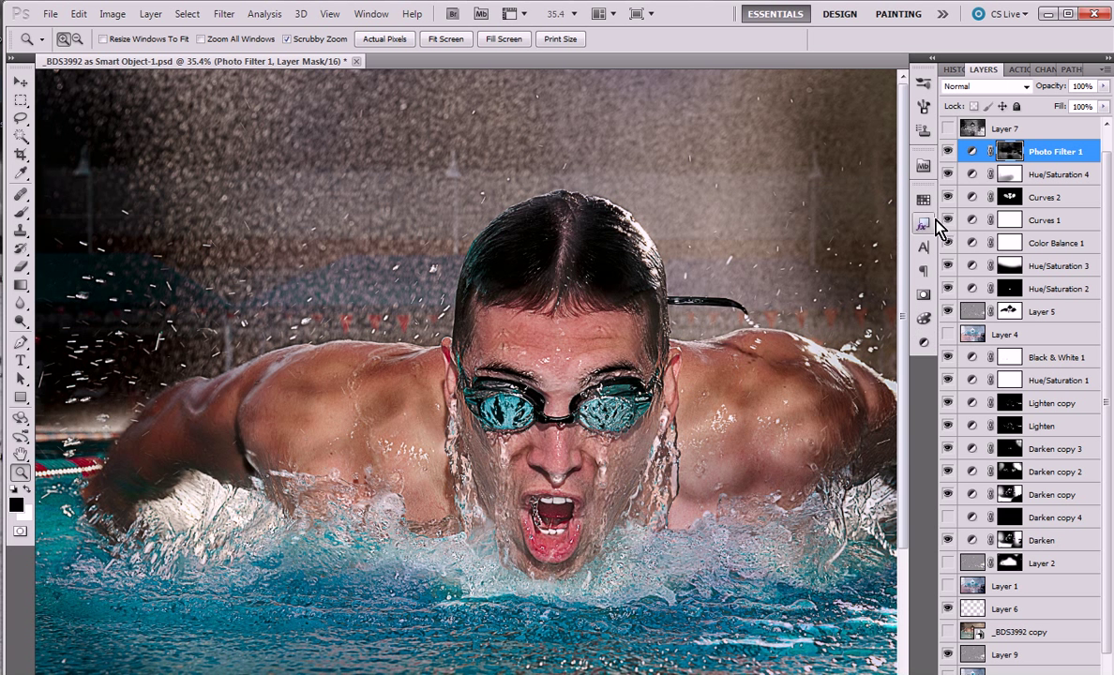
{"action": "left_click", "coordinate": [1010, 158], "text": "shift"}
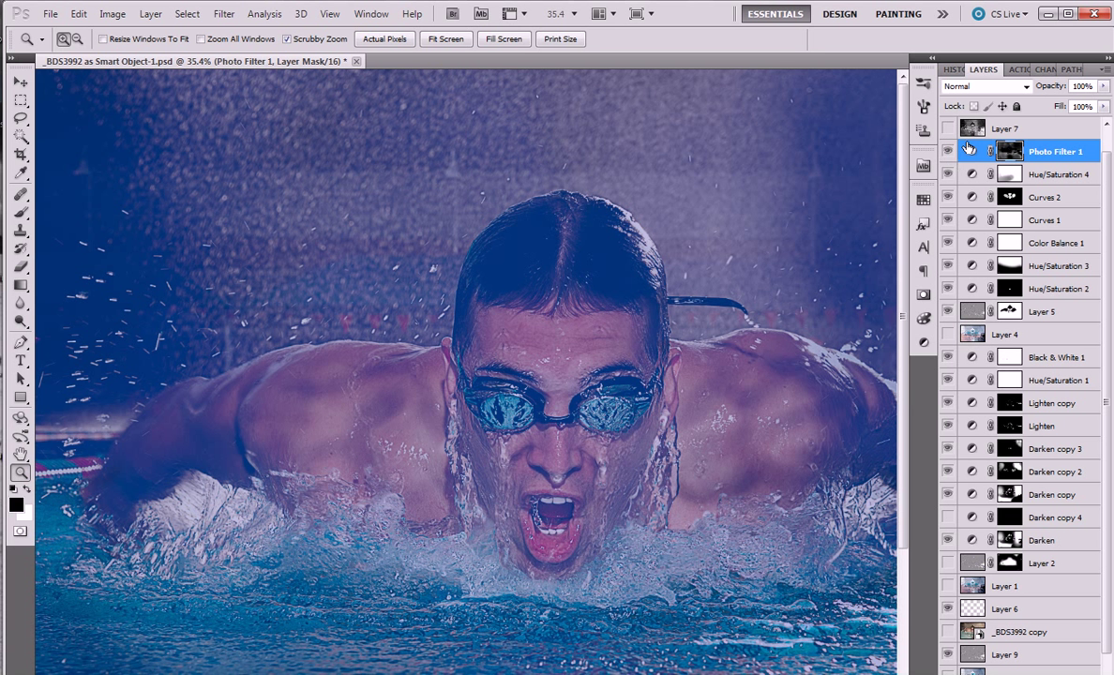
{"action": "scroll", "coordinate": [1108, 153], "scroll_direction": "up", "scroll_amount": 1}
{"action": "scroll", "coordinate": [1107, 153], "scroll_direction": "up", "scroll_amount": 1}
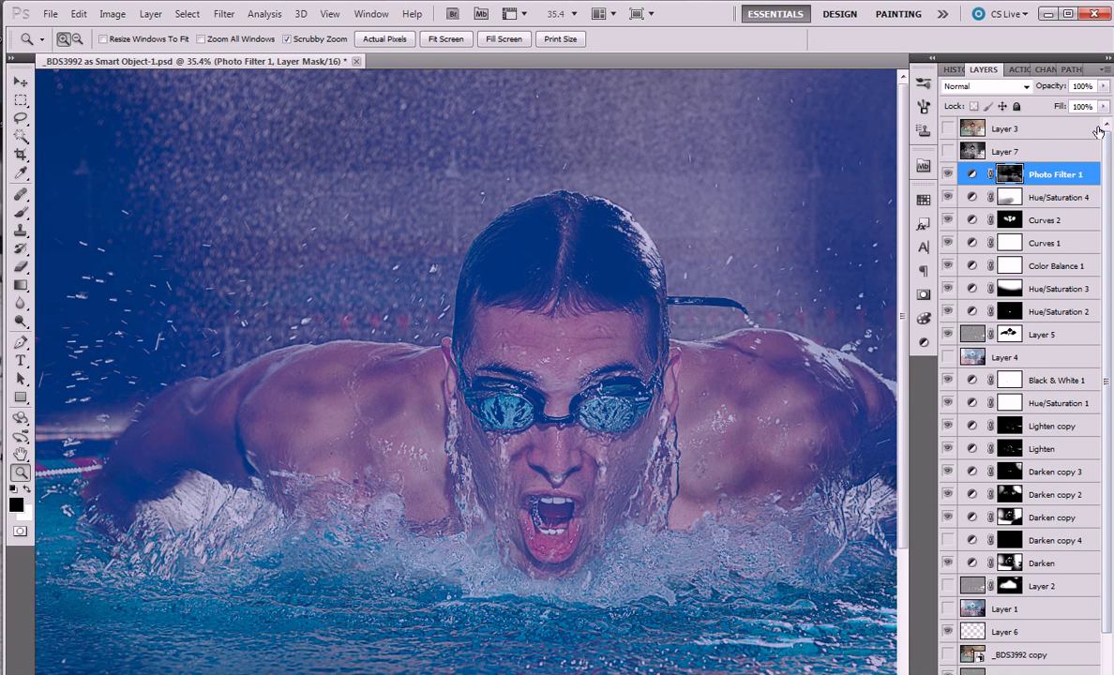
- Re-enable Photo Filter 1's mask and briefly preview Layer 3 before hiding it
{"action": "left_click", "coordinate": [948, 151]}
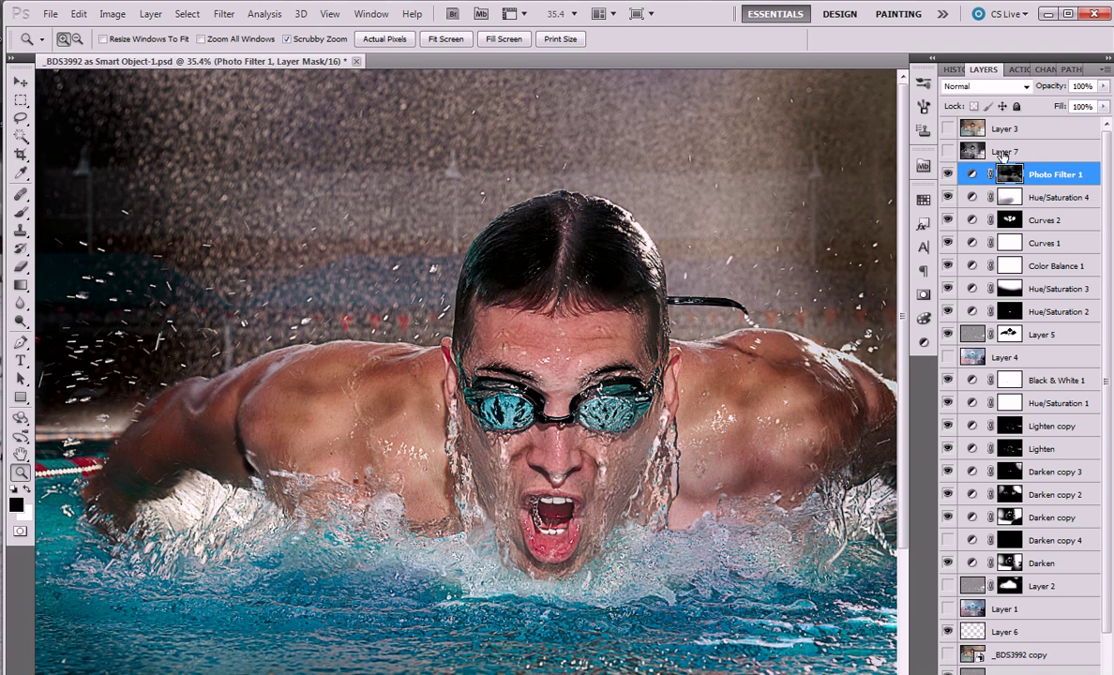
{"action": "left_click", "coordinate": [948, 128]}
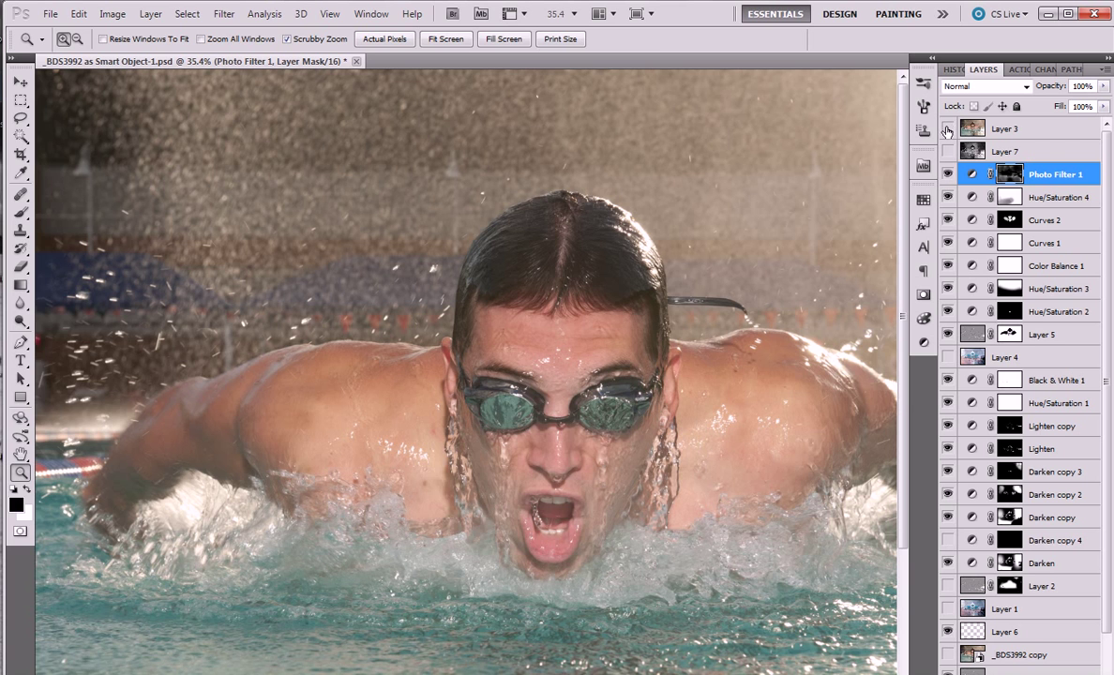
{"action": "left_click", "coordinate": [949, 128]}
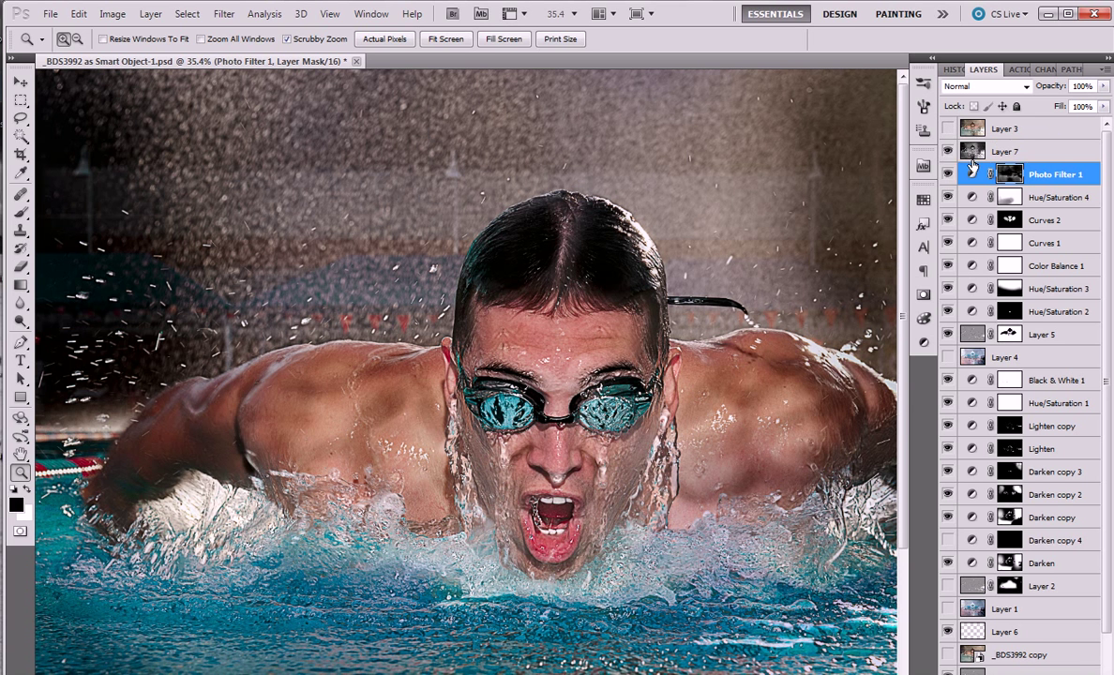
- Compare Layer 7's Overlay contrast and Hue/Saturation 4 on and off, leaving Layer 7 hidden
{"action": "left_click", "coordinate": [948, 151]}
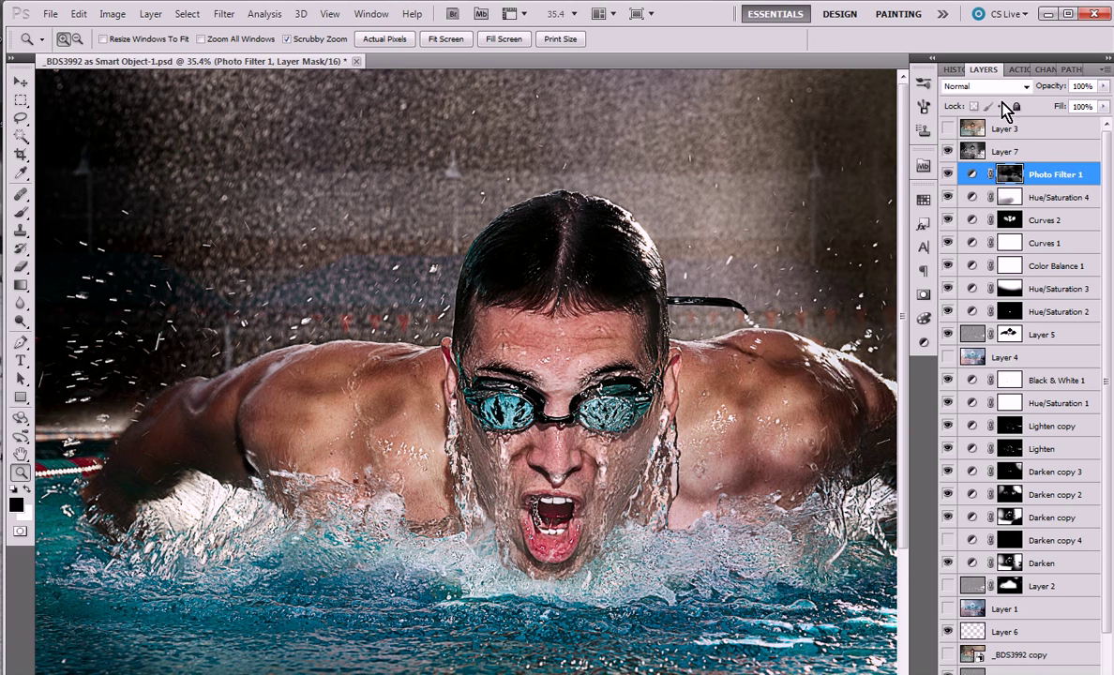
{"action": "left_click", "coordinate": [950, 151]}
{"action": "left_click", "coordinate": [950, 151]}
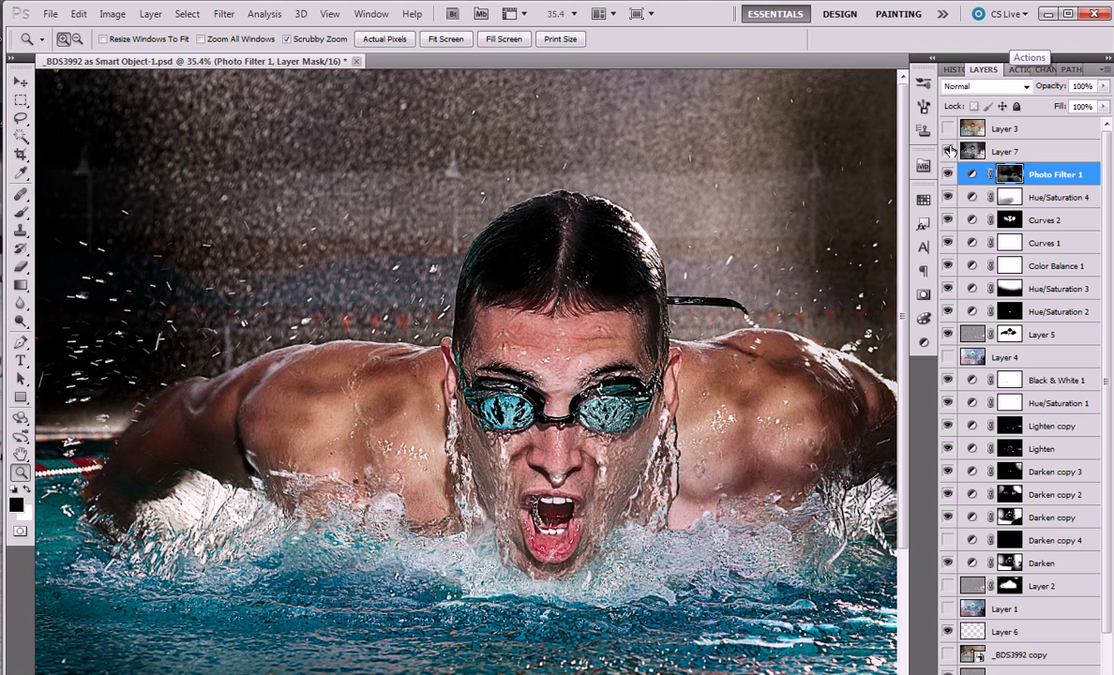
{"action": "left_click", "coordinate": [947, 198]}
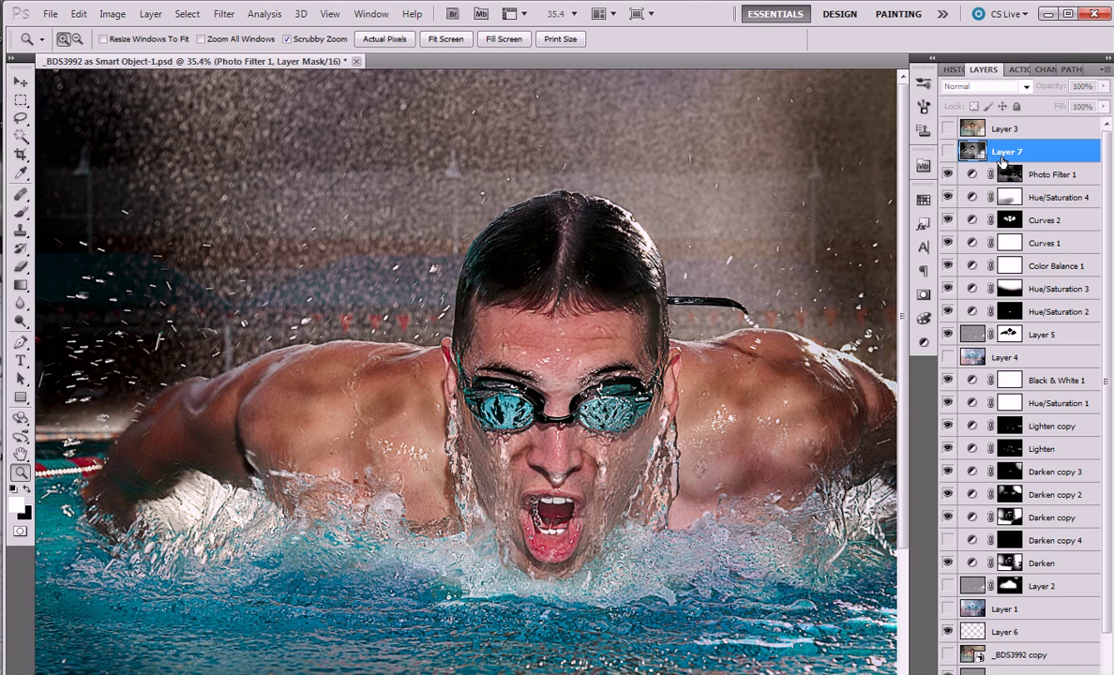
{"action": "left_click", "coordinate": [959, 151]}
{"action": "left_click", "coordinate": [947, 151]}
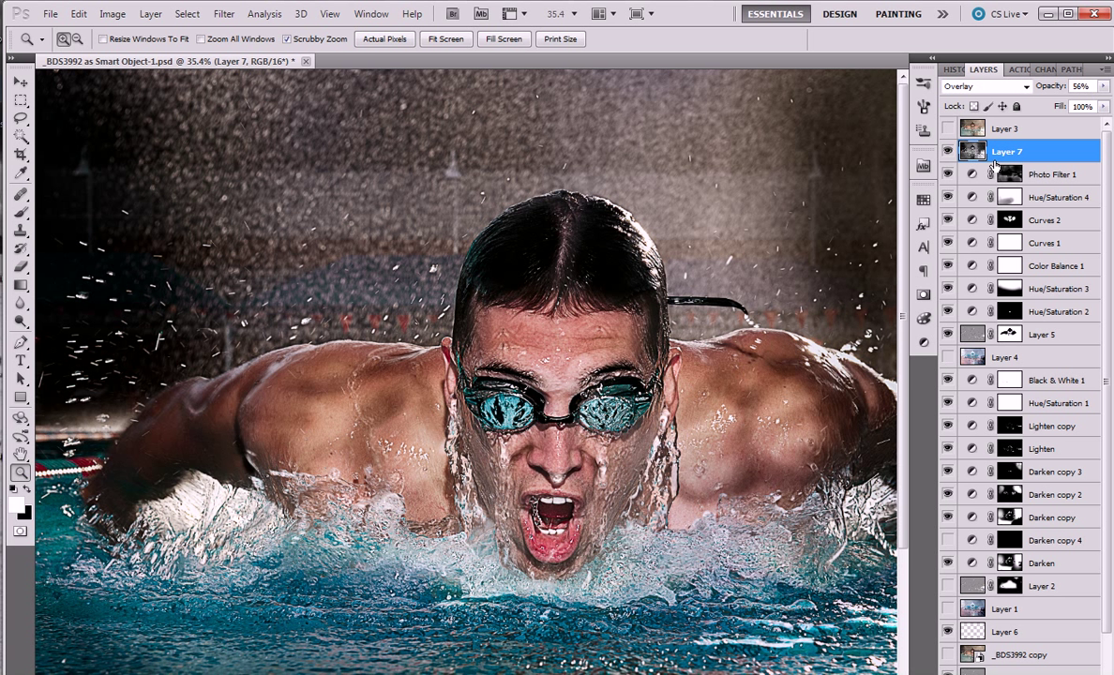
{"action": "left_click", "coordinate": [947, 151]}
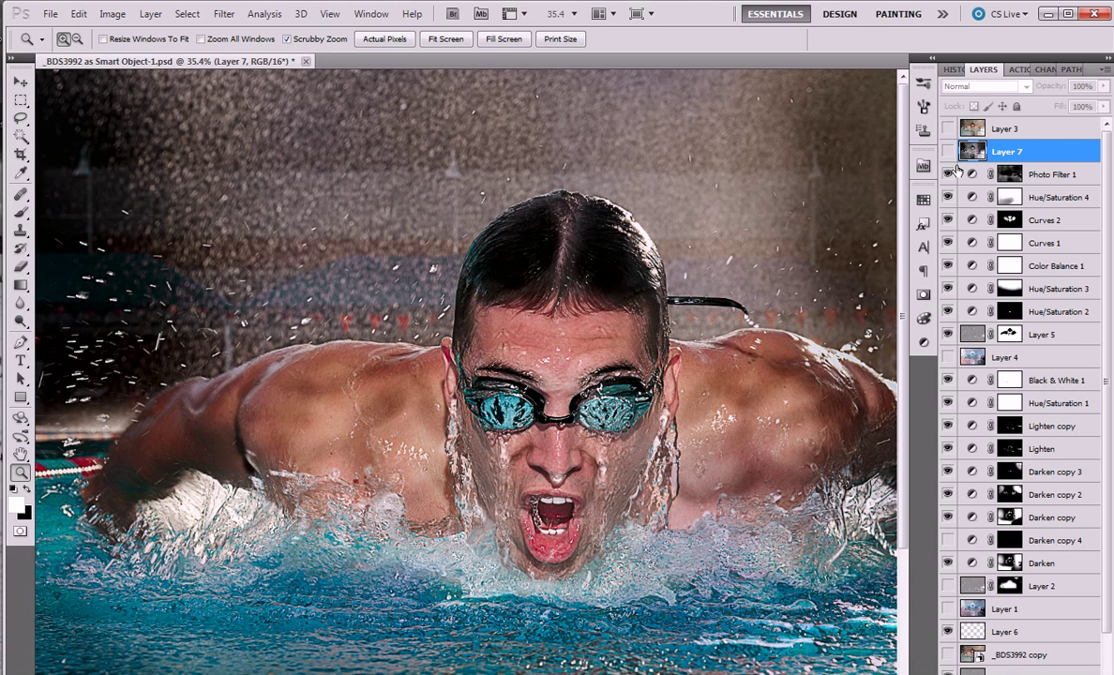
{"action": "left_click", "coordinate": [1048, 180]}
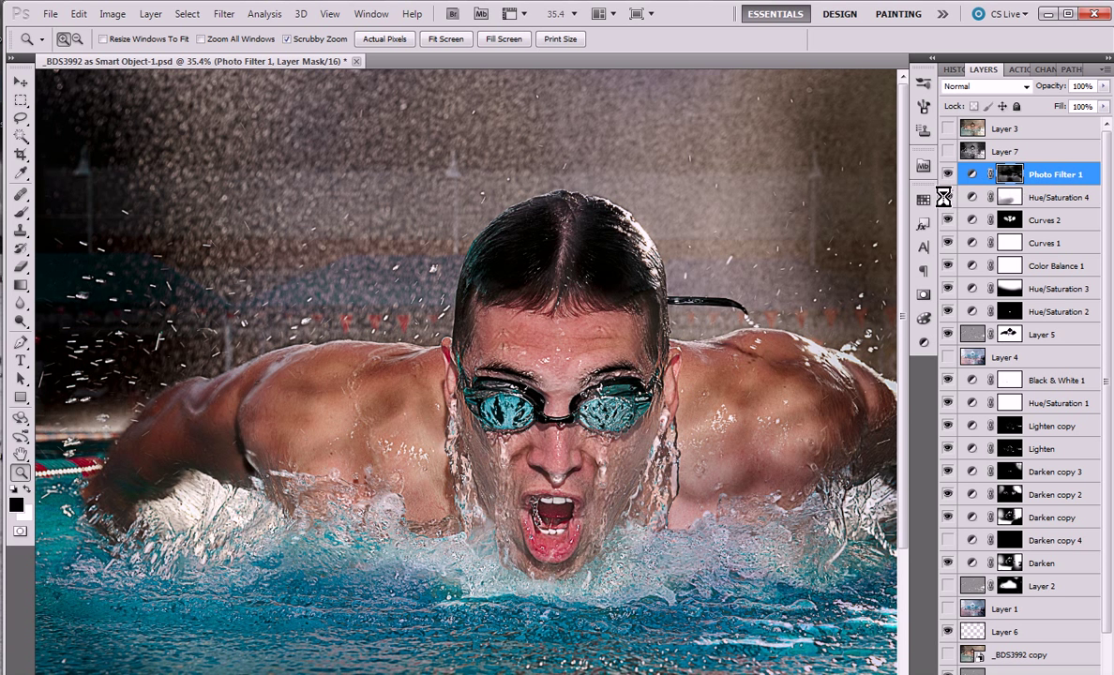
- Stamp a merged Layer 10, desaturate it to Saturation -100, and blend it in Overlay
{"action": "key", "text": "ctrl+shift+alt+n"}
{"action": "key", "text": "x"}
{"action": "key", "text": "ctrl+shift+alt+e"}
{"action": "key", "text": "ctrl+u"}
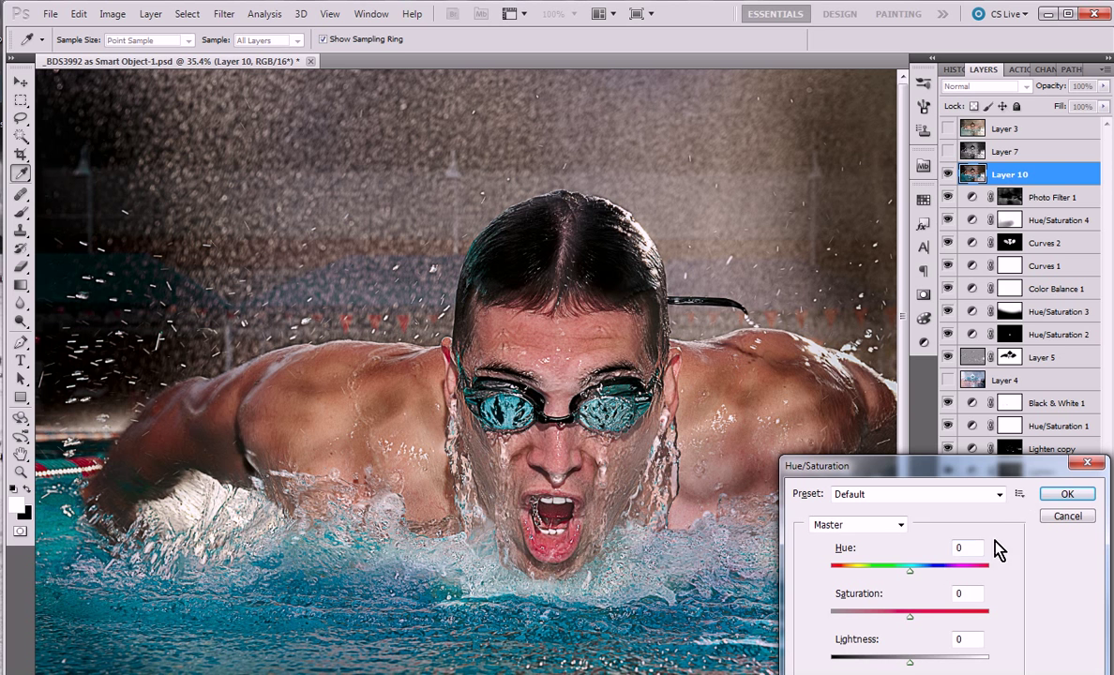
{"action": "left_click_drag", "start_coordinate": [916, 619], "coordinate": [812, 616]}
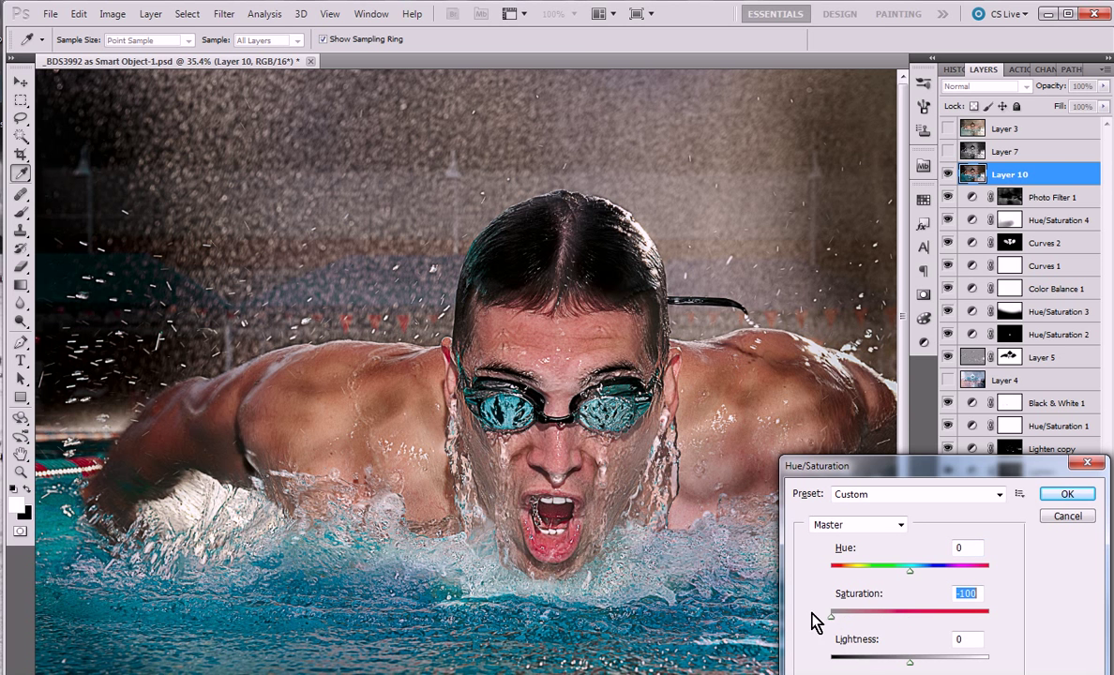
{"action": "left_click", "coordinate": [1064, 496]}
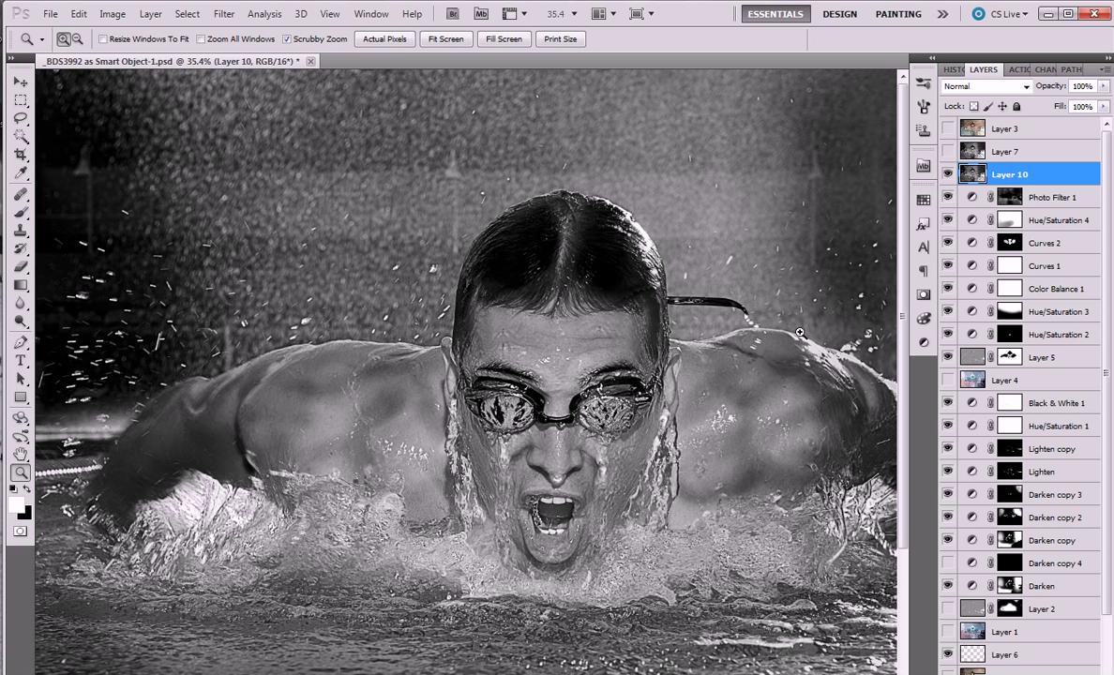
{"action": "left_click", "coordinate": [971, 89]}
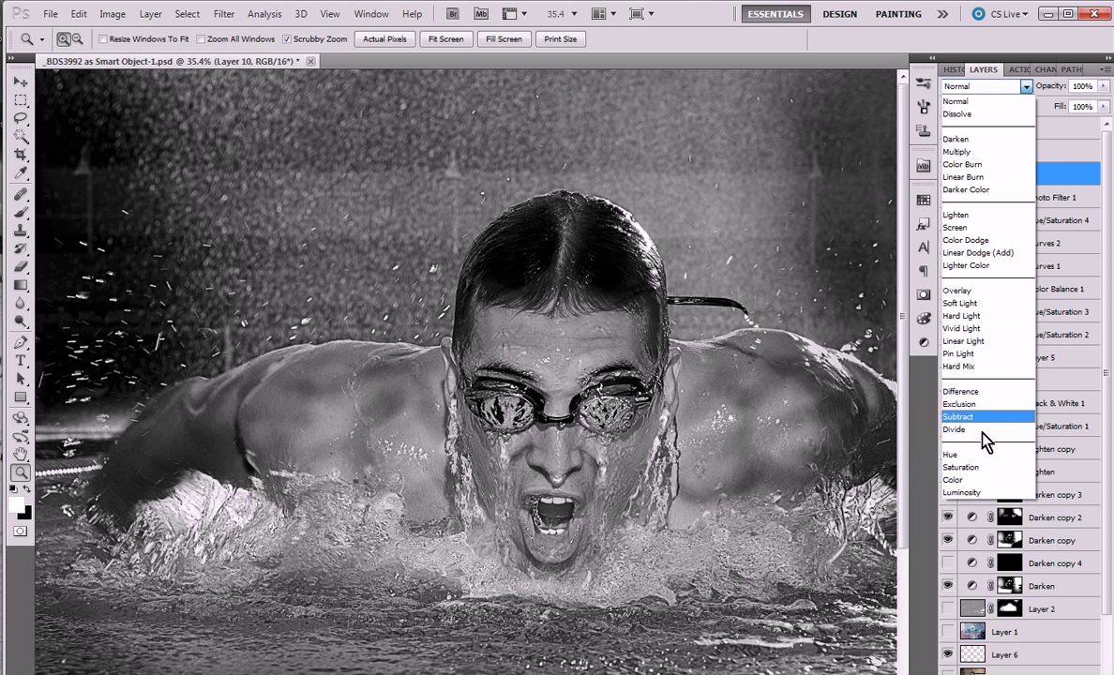
{"action": "left_click", "coordinate": [974, 298]}
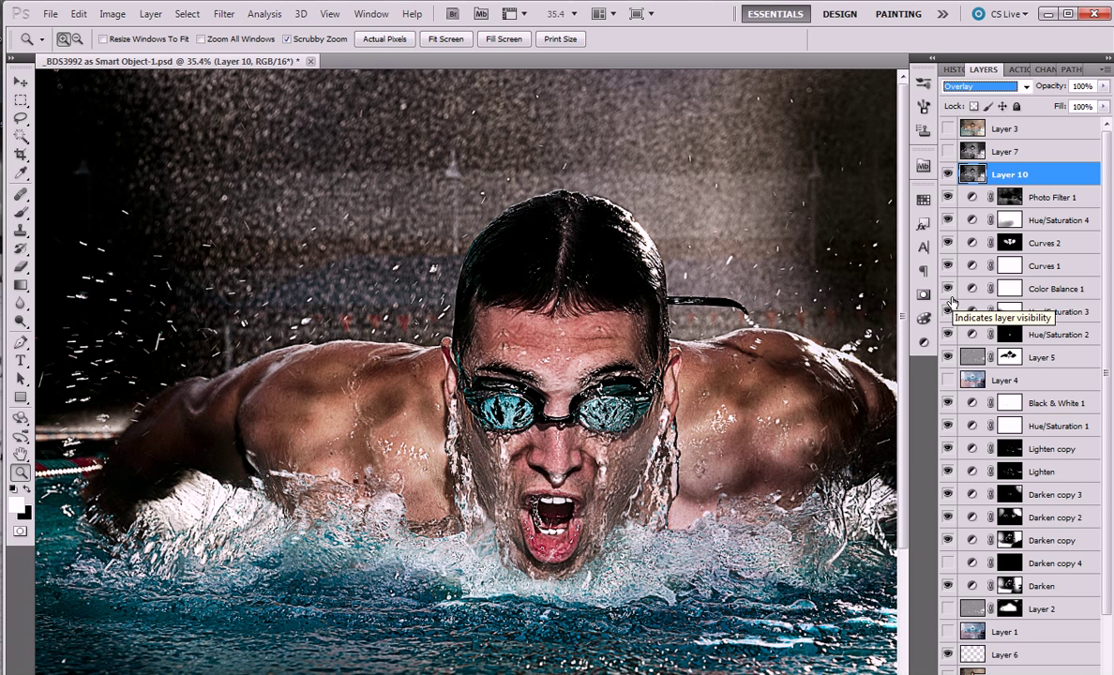
- Lower Layer 10's opacity to 34%
{"action": "left_click", "coordinate": [1104, 85]}
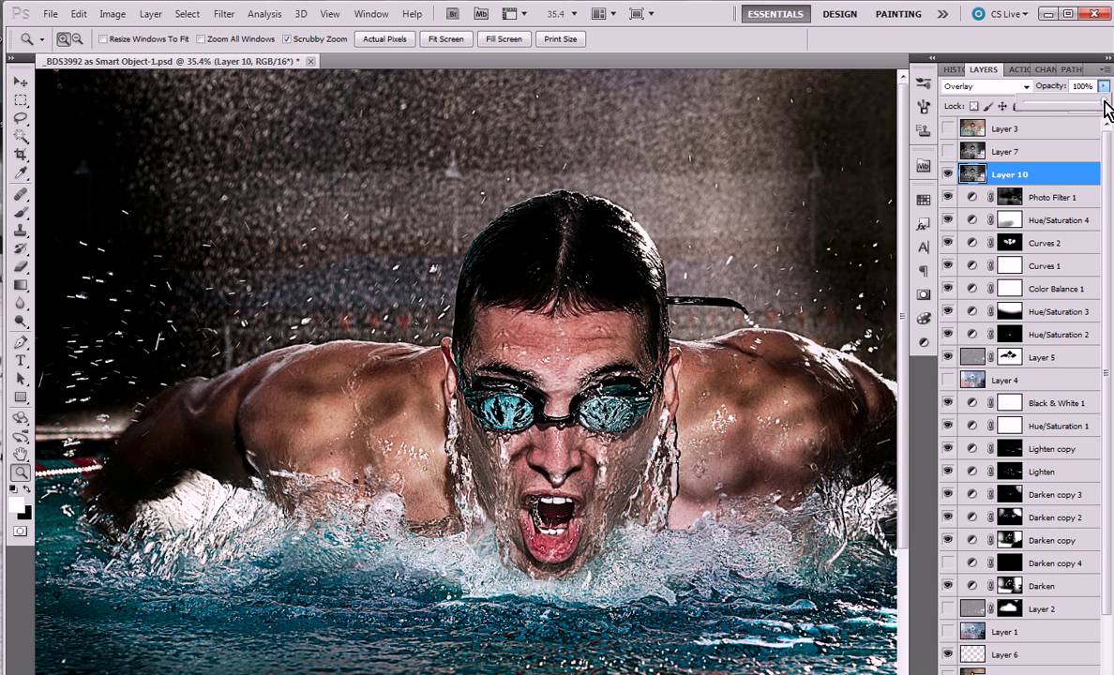
{"action": "left_click_drag", "start_coordinate": [1104, 106], "coordinate": [1068, 112]}
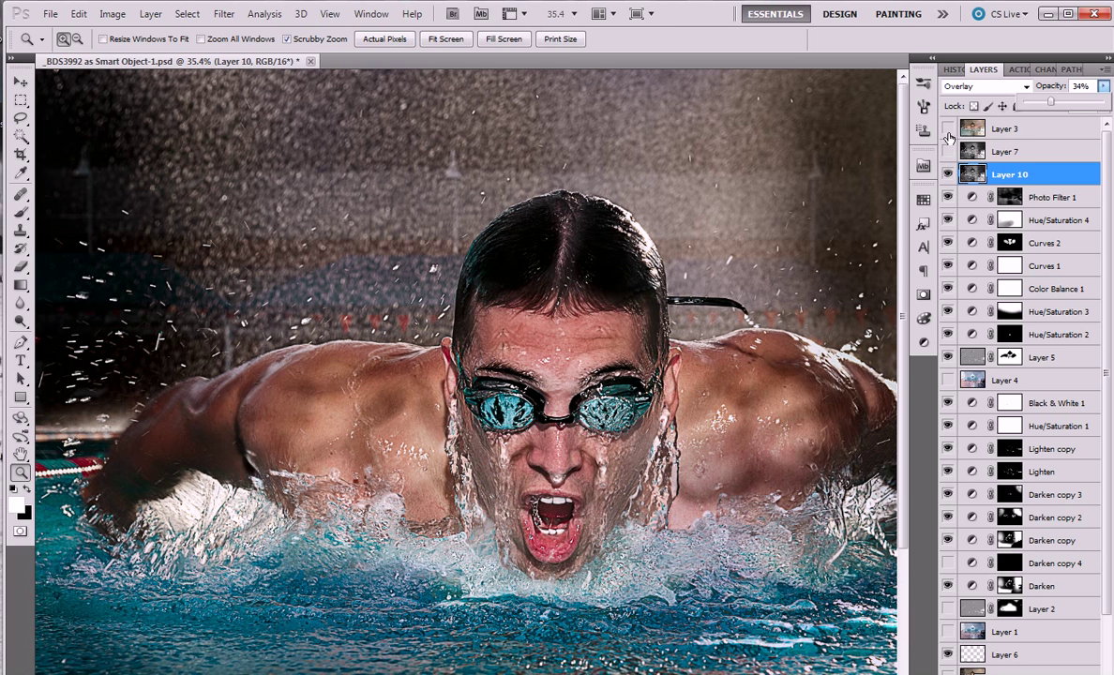
{"action": "left_click", "coordinate": [949, 130]}
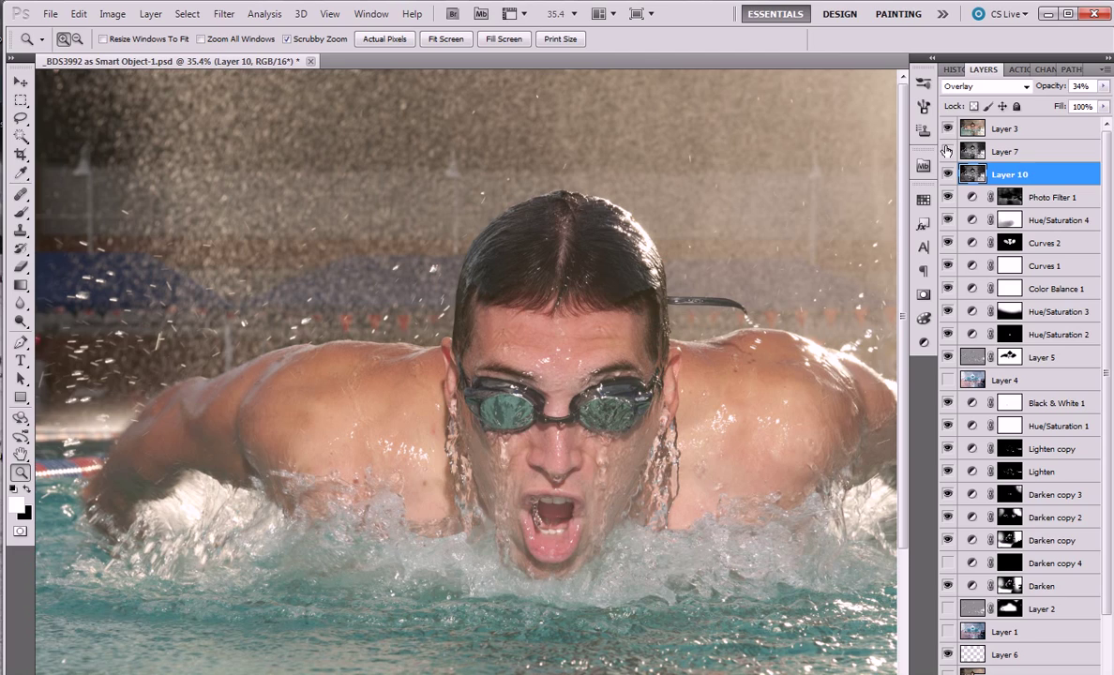
{"action": "left_click", "coordinate": [948, 130]}
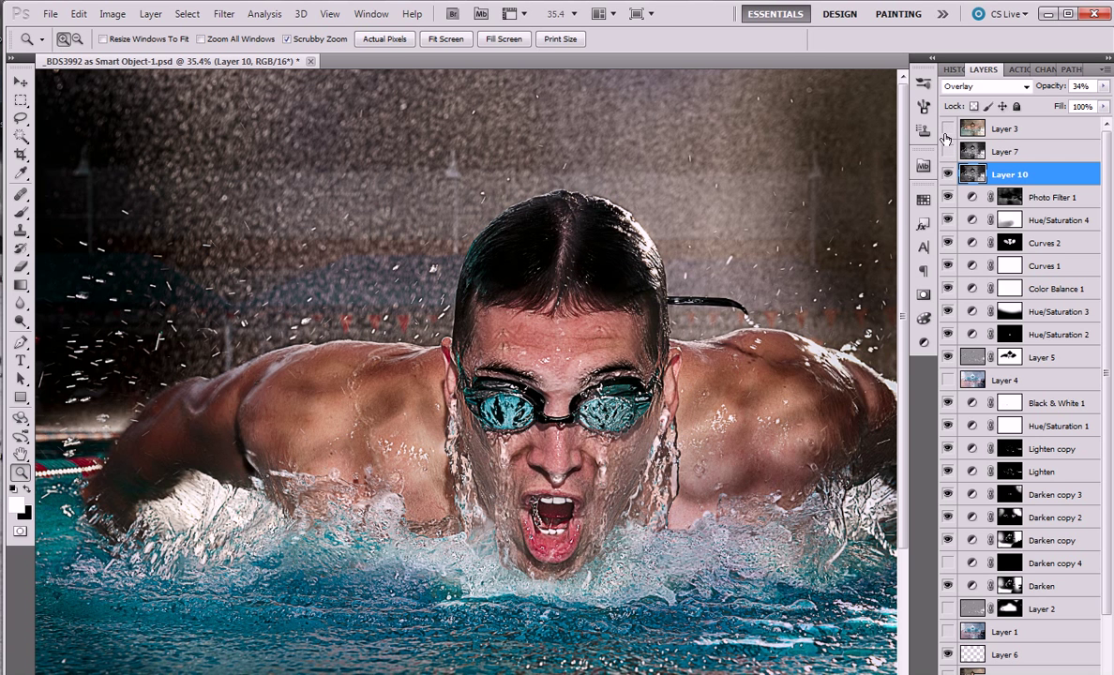